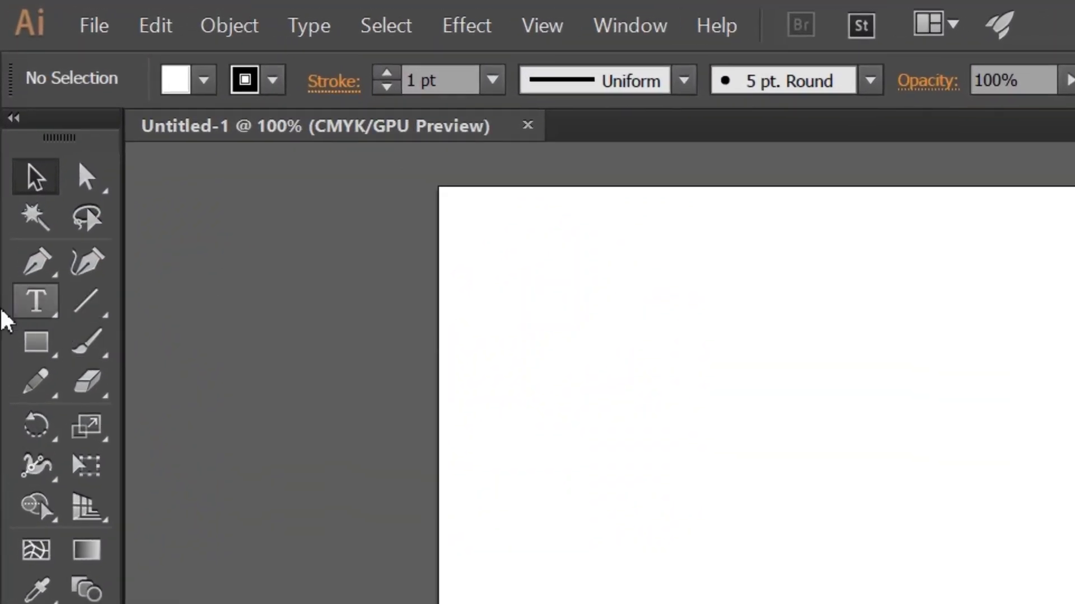
Draw a long, very thin ellipse across the artboard top and a wider oval below centre
click(25, 219)
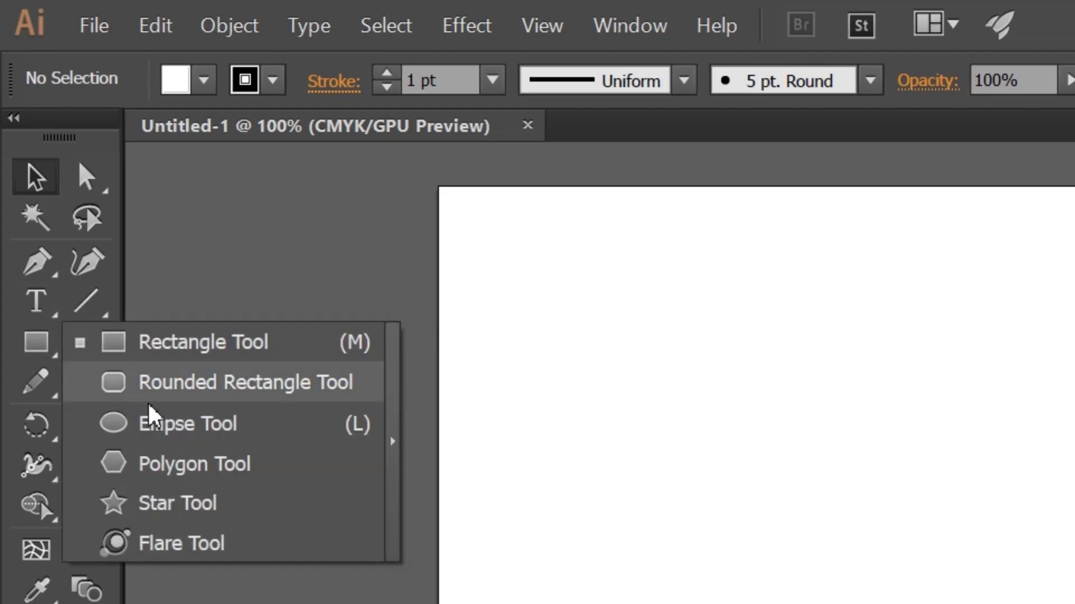
key(Escape)
key(l)
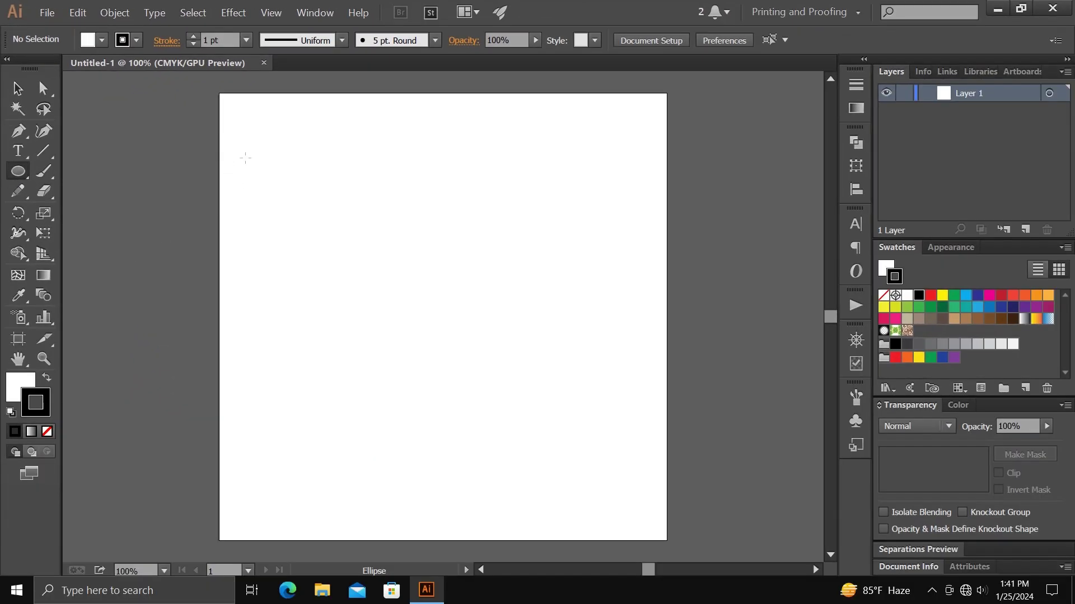
drag(229, 158, 659, 163)
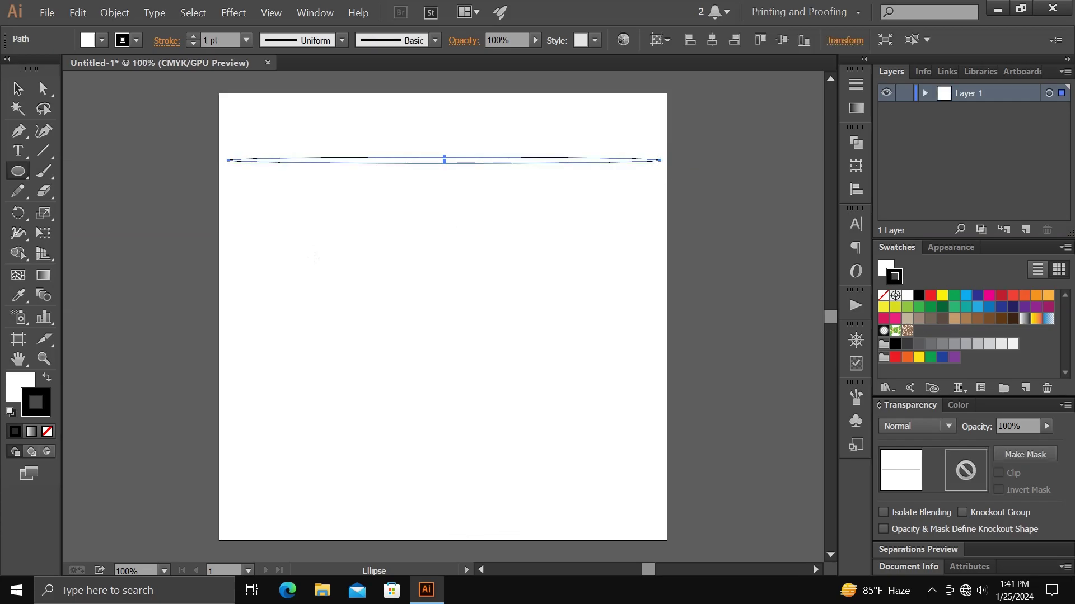
mouse_move(331, 320)
mouse_down()
mouse_move(546, 365)
mouse_move(533, 366)
mouse_up()
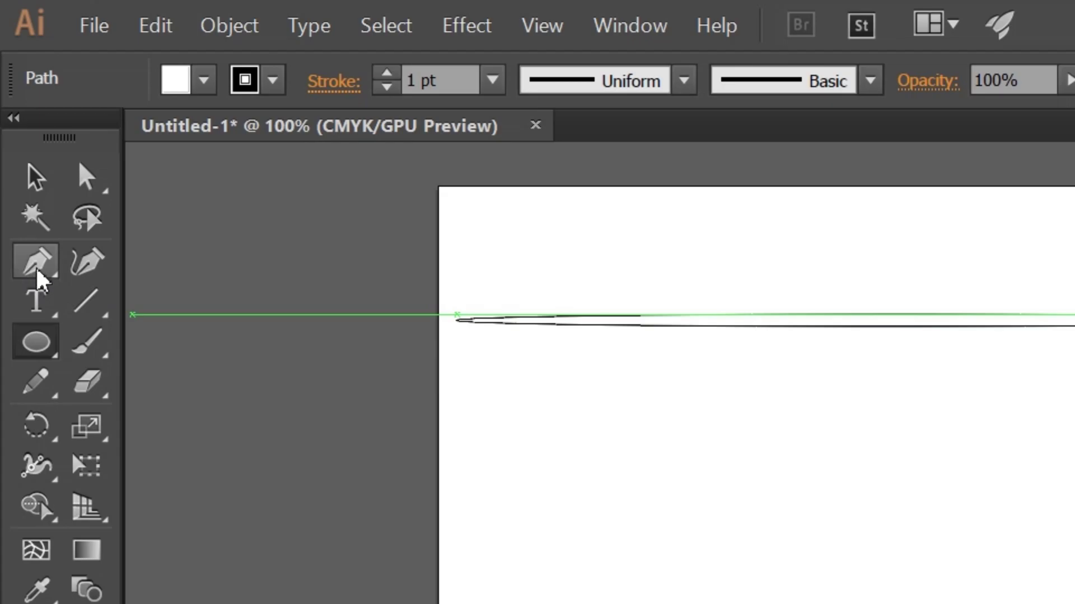
drag(40, 278, 180, 387)
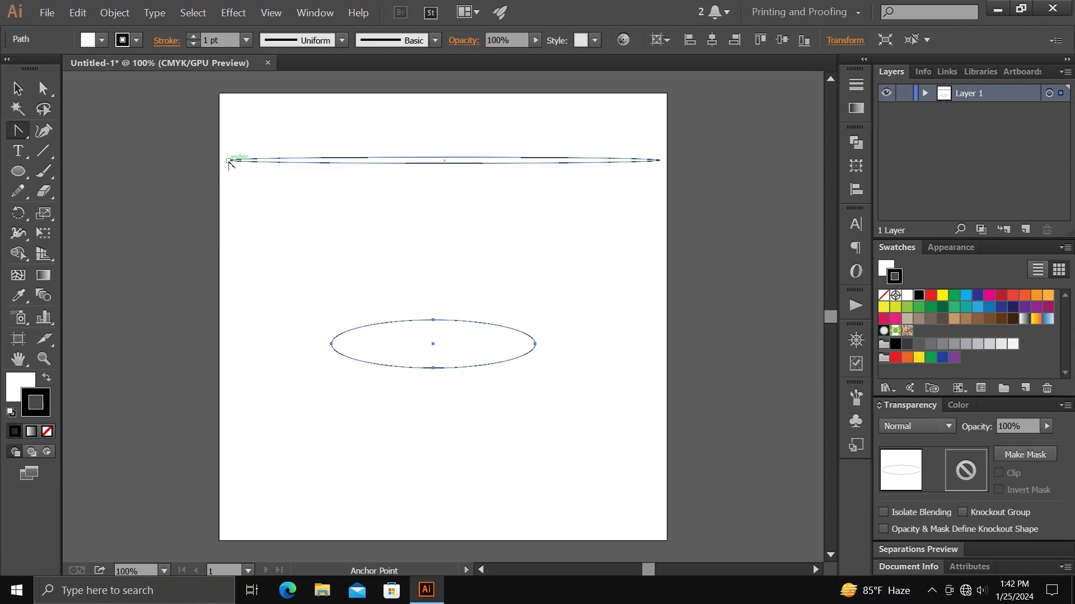
Convert the left and right end anchors of both ellipses into sharp corner points
click(228, 160)
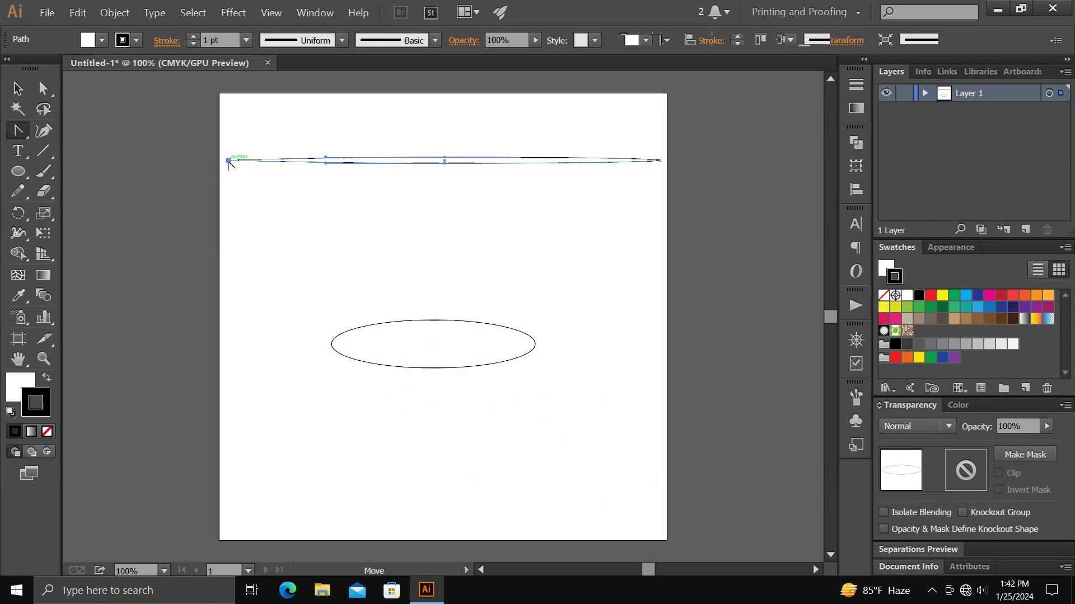
click(660, 161)
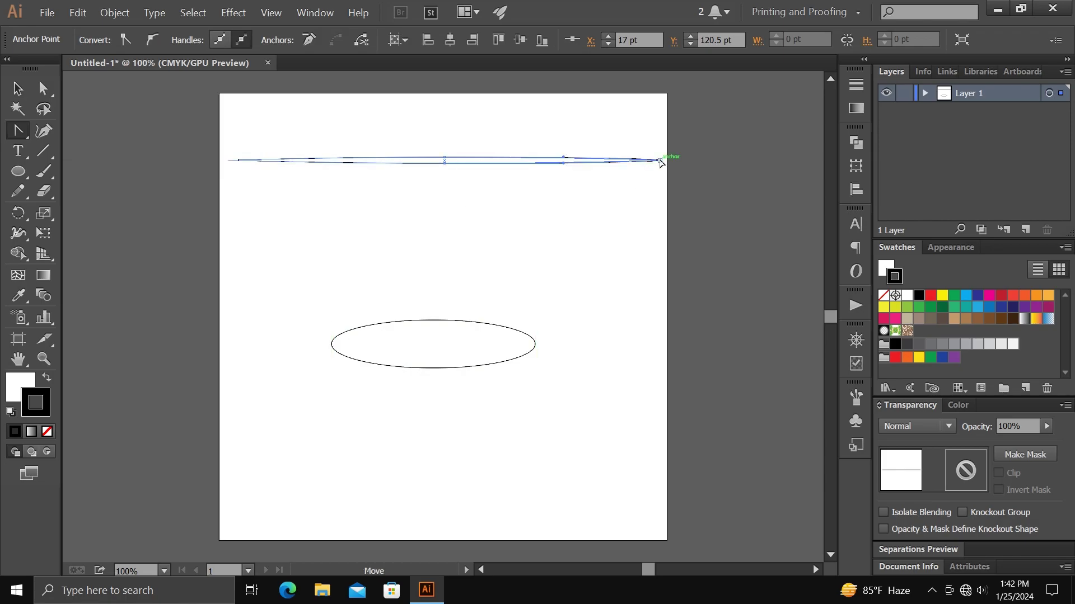
click(534, 345)
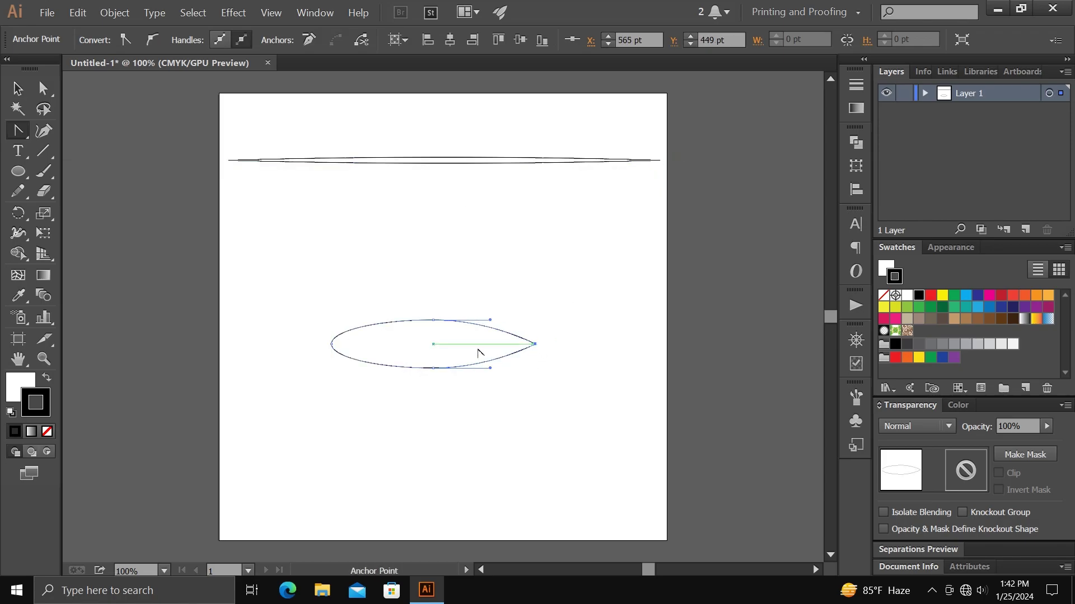
click(332, 344)
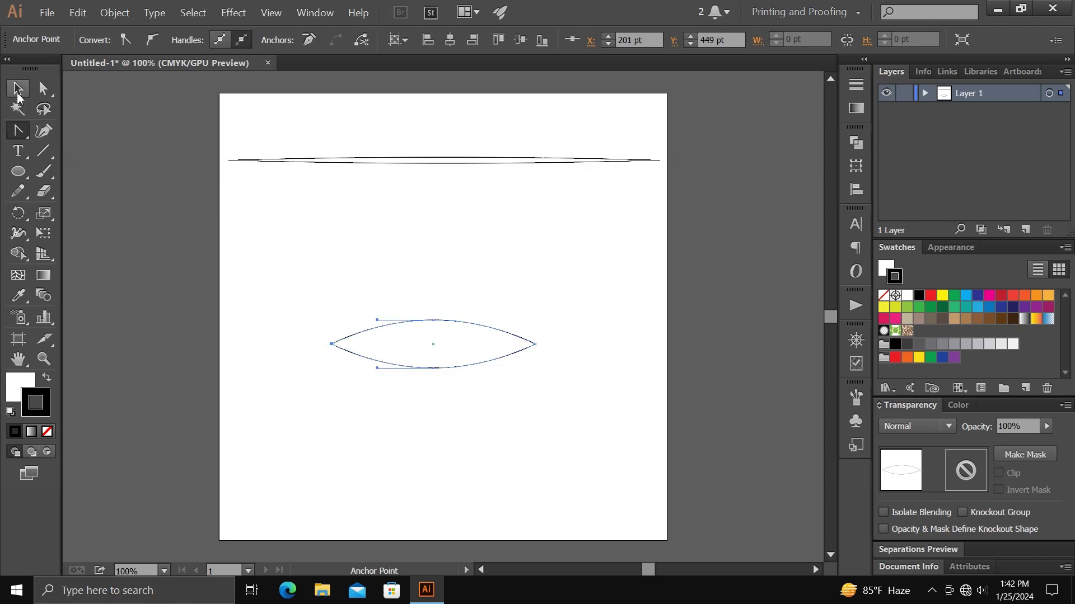
Place a duplicate of the thin pointed line and of the lens shape directly below each
click(18, 88)
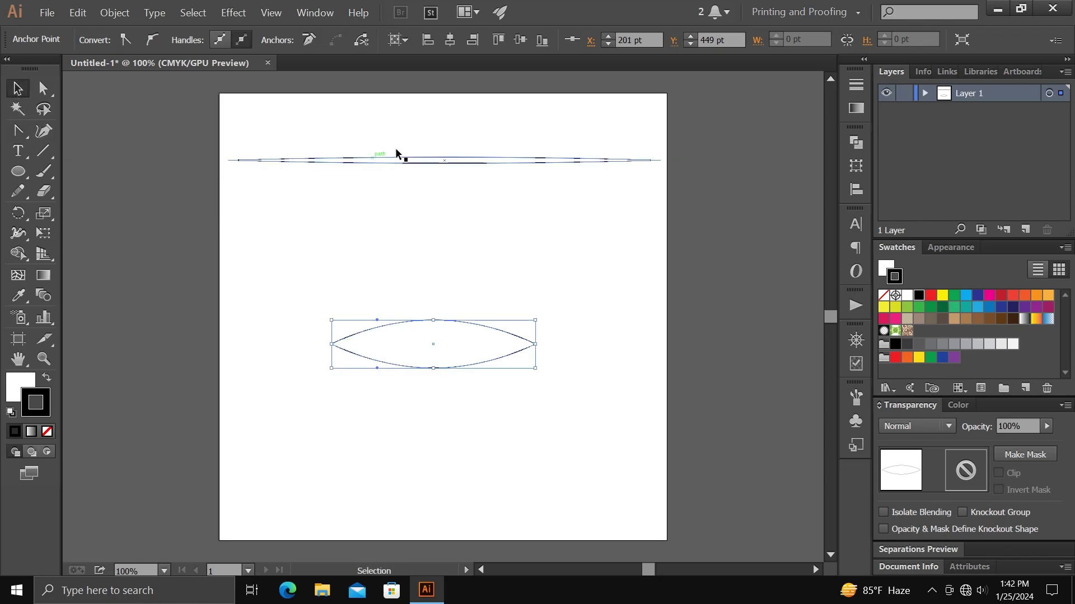
click(428, 164)
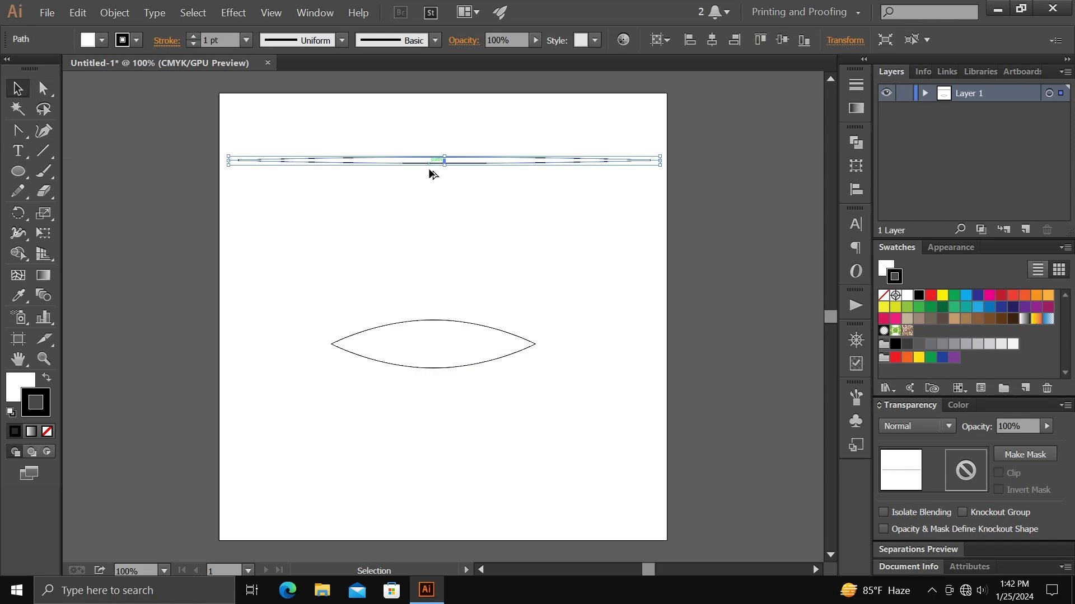
drag(429, 169, 431, 227)
click(462, 284)
click(471, 321)
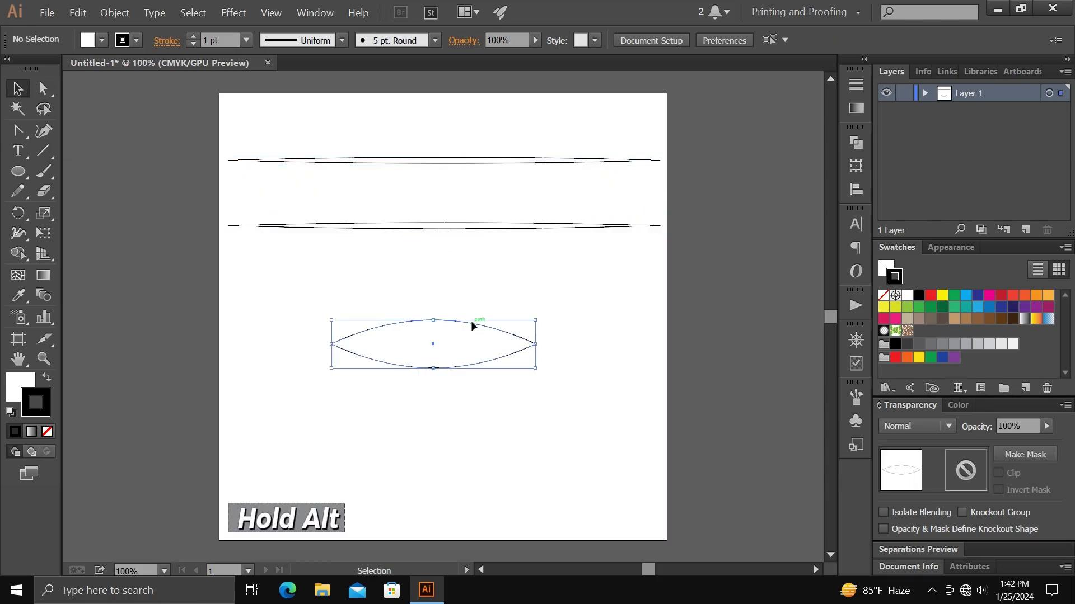
drag(472, 324, 481, 431)
click(573, 284)
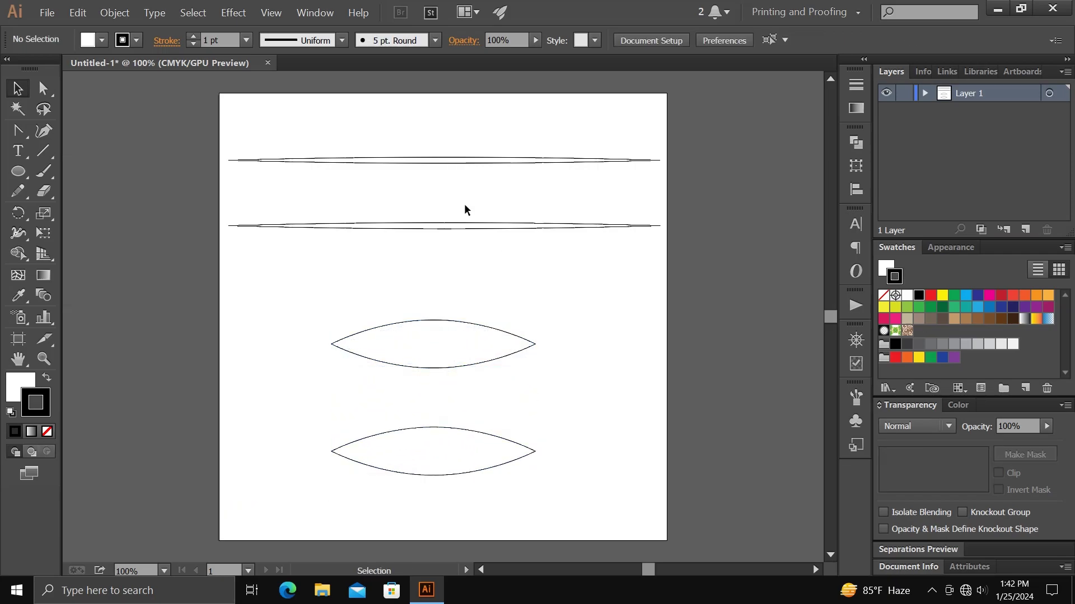
click(440, 161)
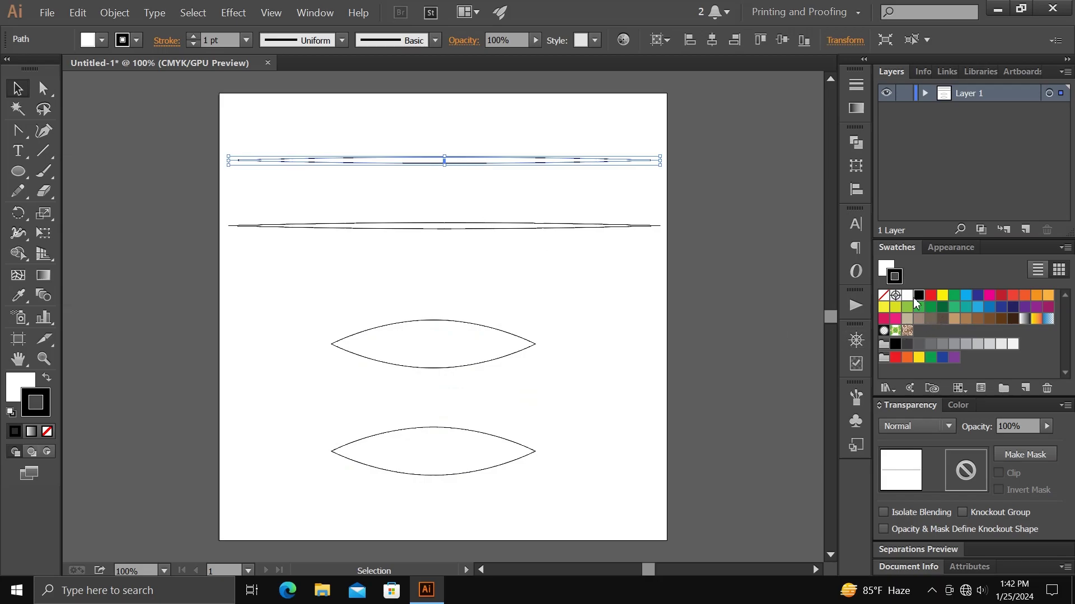
Give the top thin line a dark brown fill and no stroke
click(1012, 320)
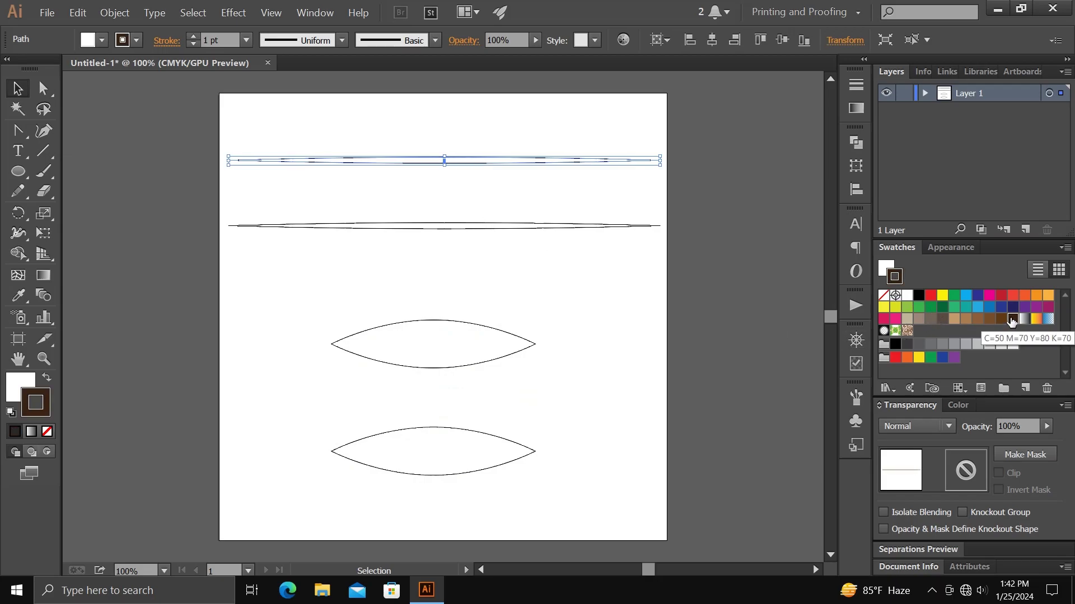
click(884, 296)
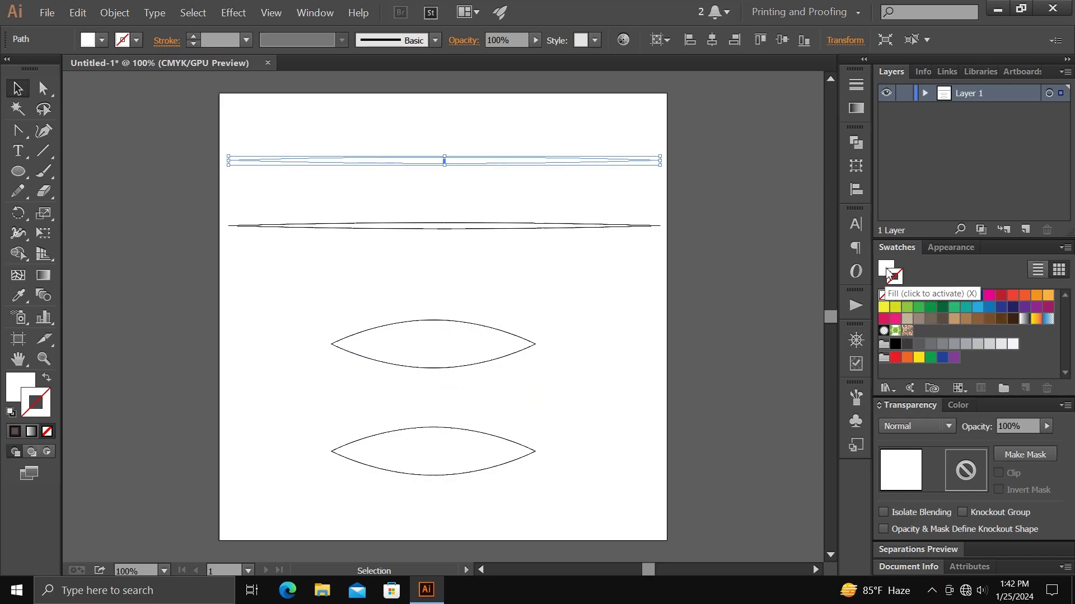
click(998, 321)
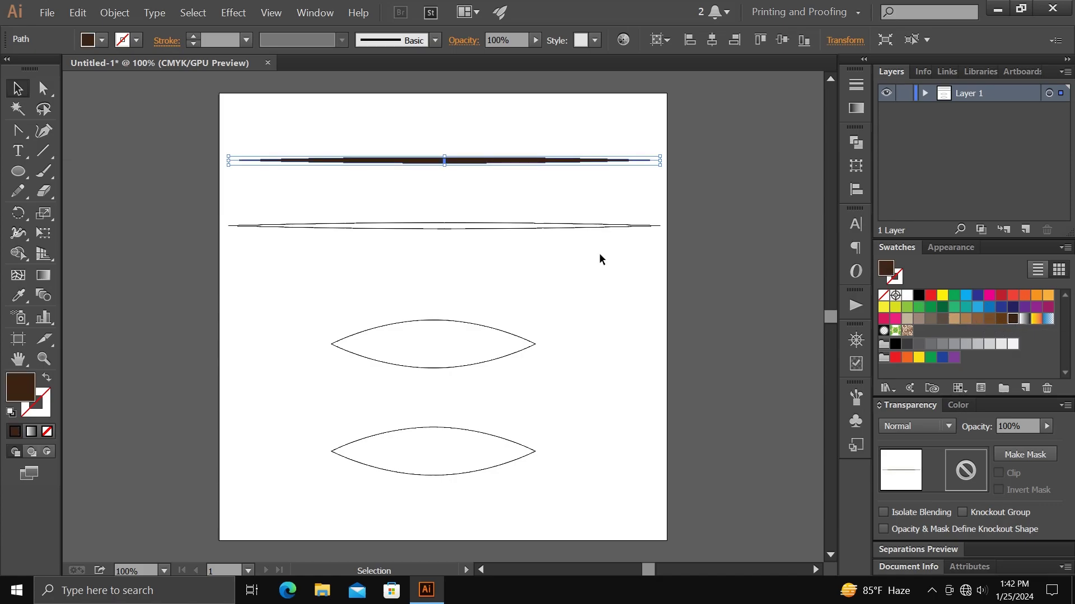
click(475, 186)
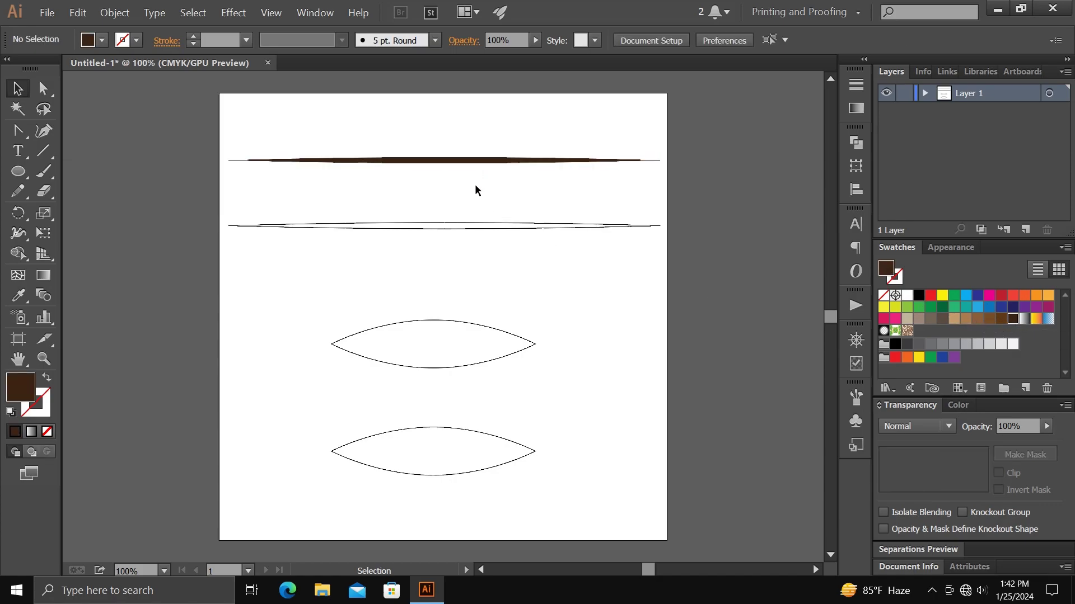
Fill the second line dark green with no stroke and make it slightly thicker
click(468, 224)
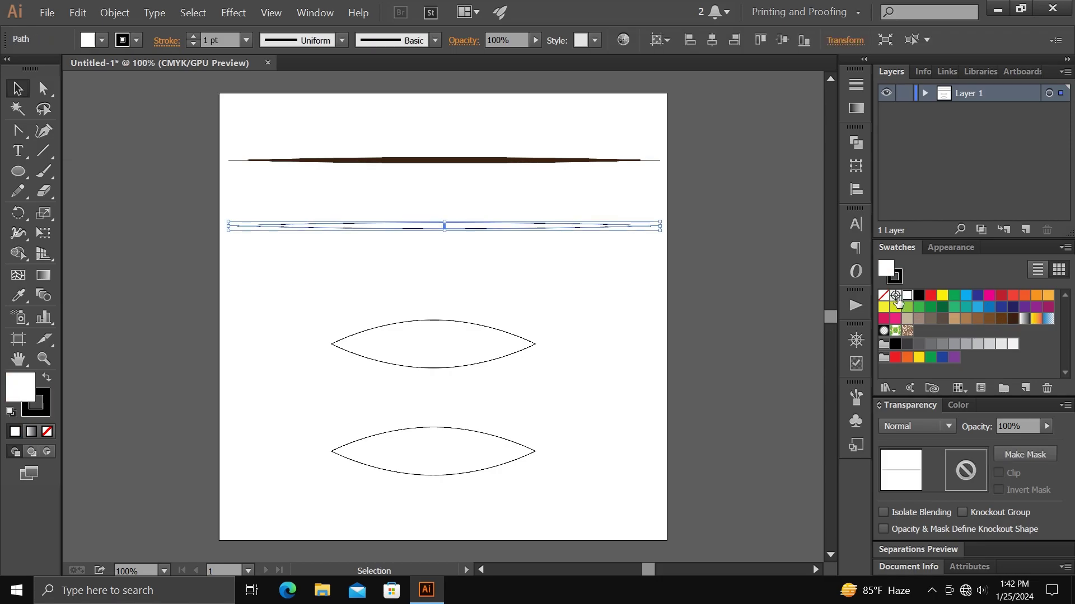
click(883, 294)
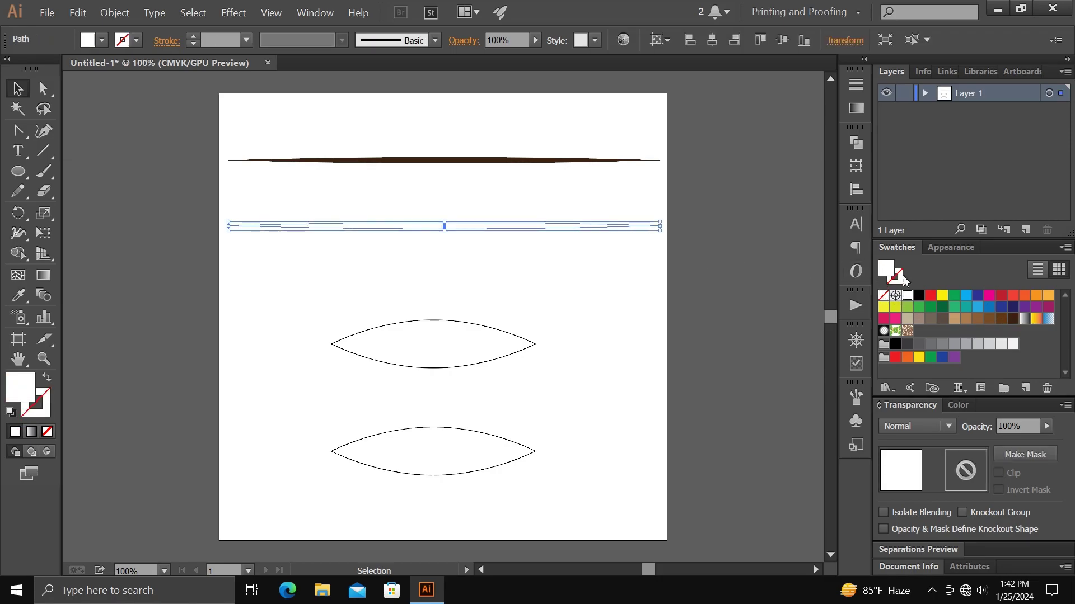
click(942, 307)
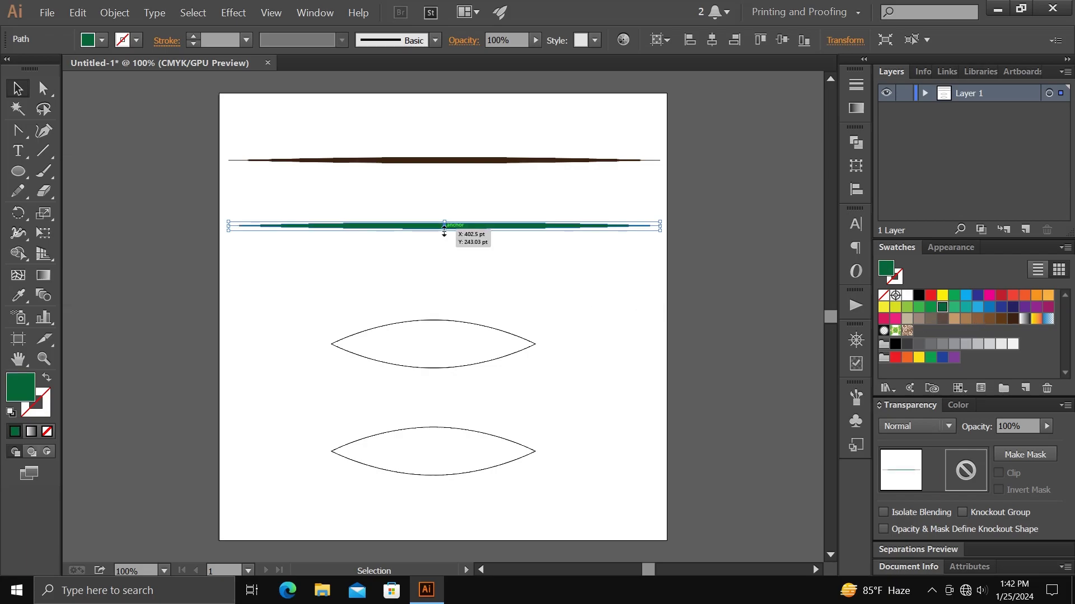
drag(444, 229, 452, 250)
click(454, 254)
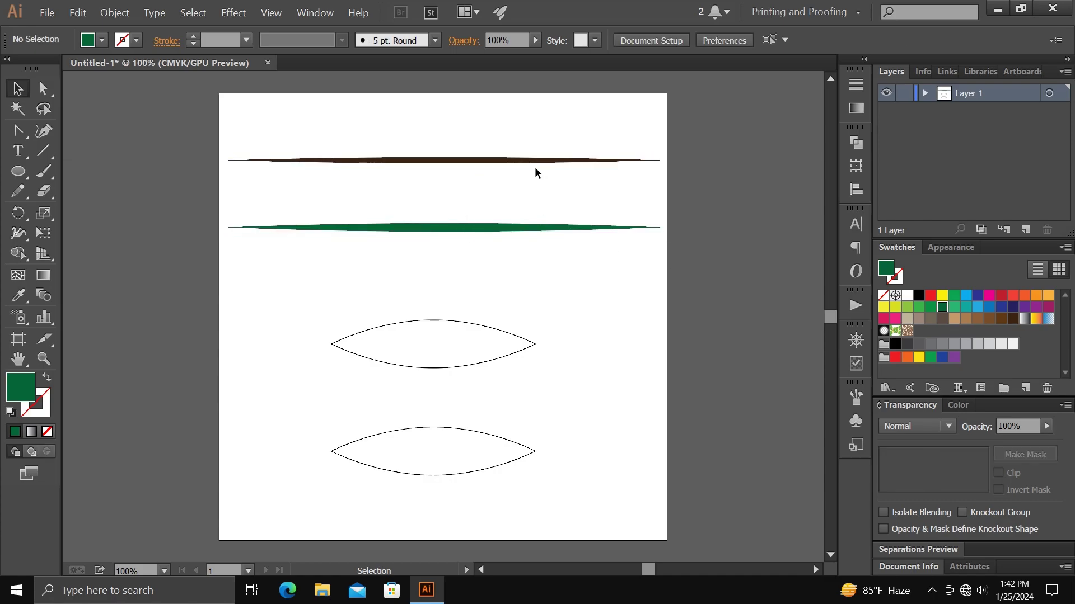
click(856, 397)
Save the brown line as an Art Brush set to Scale Proportionately
drag(492, 161, 647, 445)
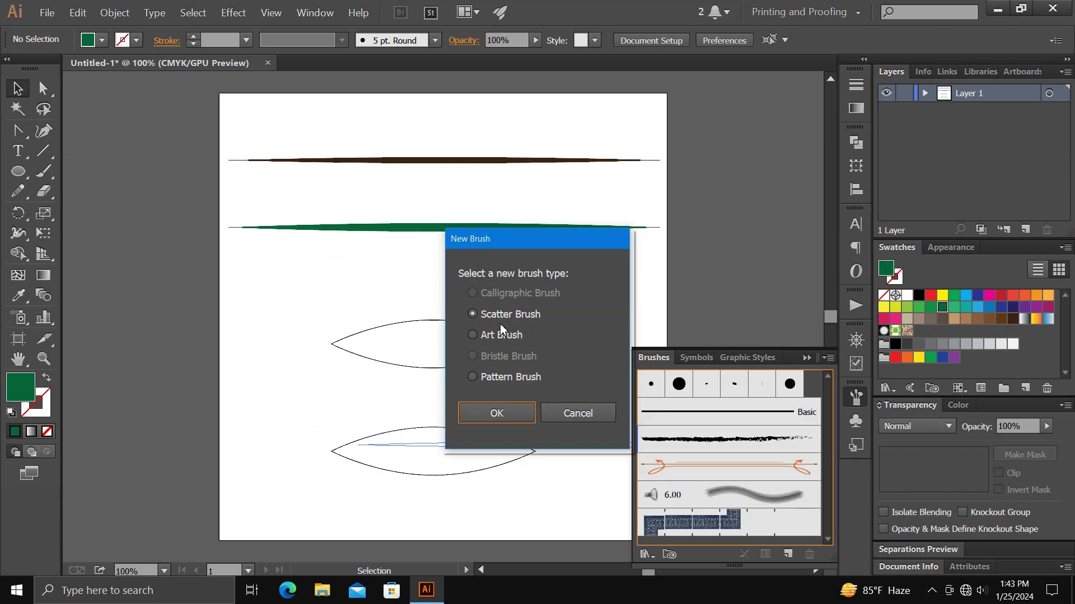
click(473, 334)
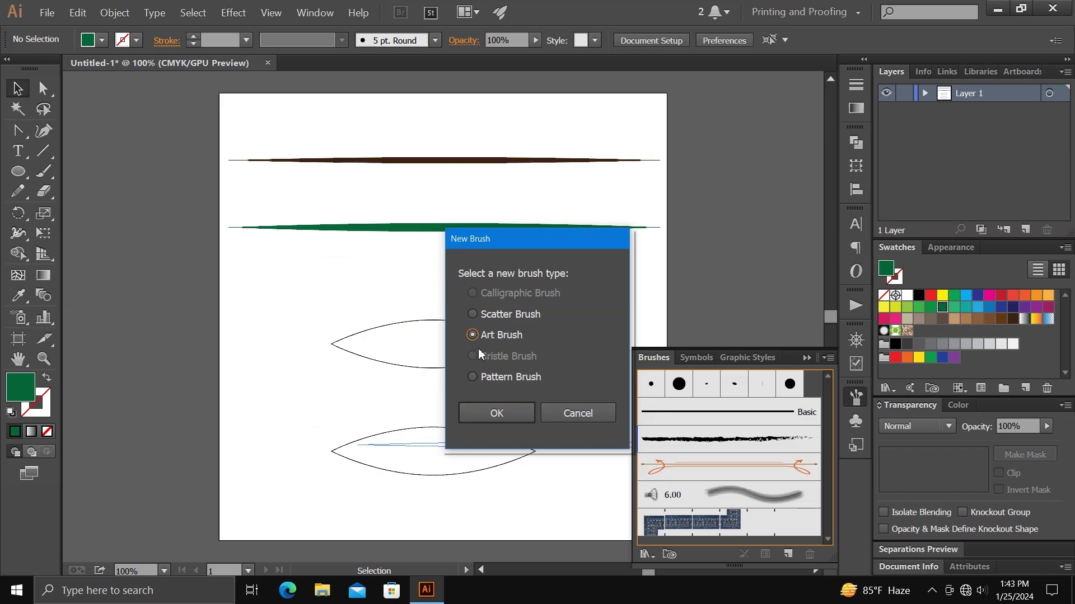
click(506, 415)
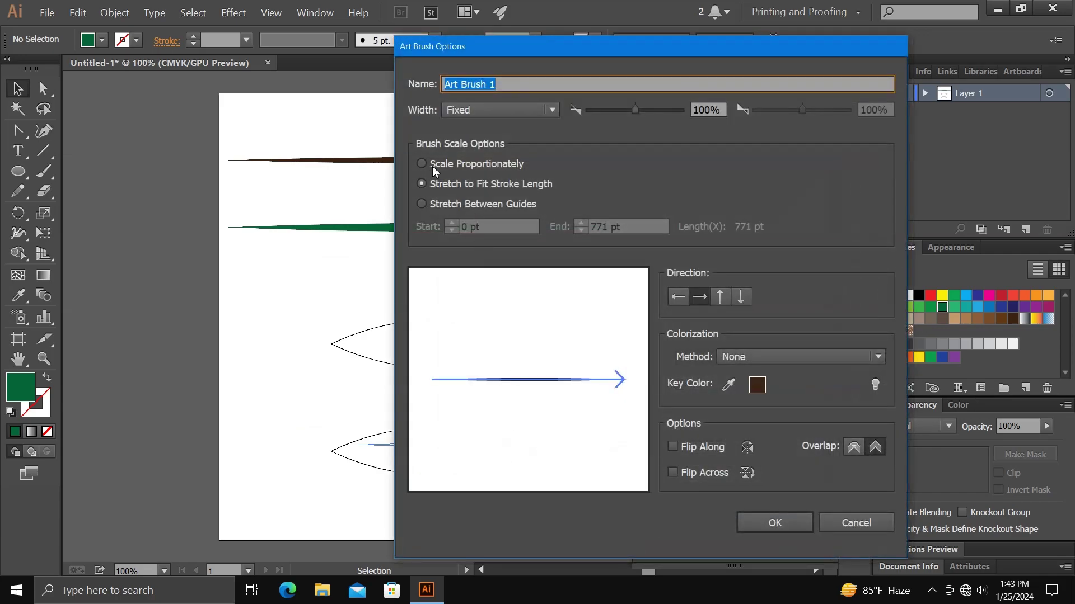
click(421, 164)
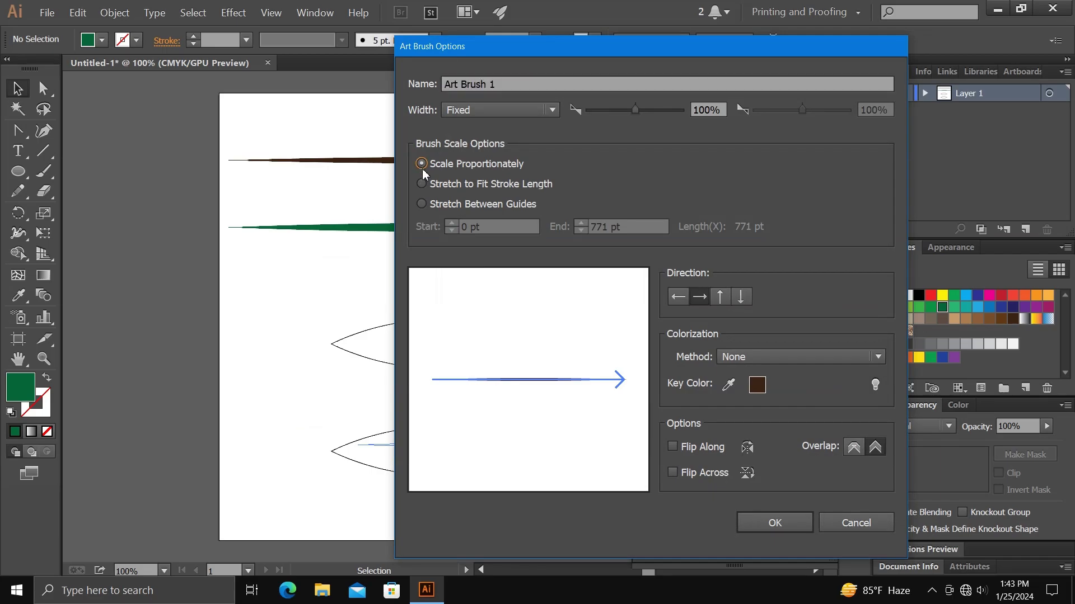
click(773, 523)
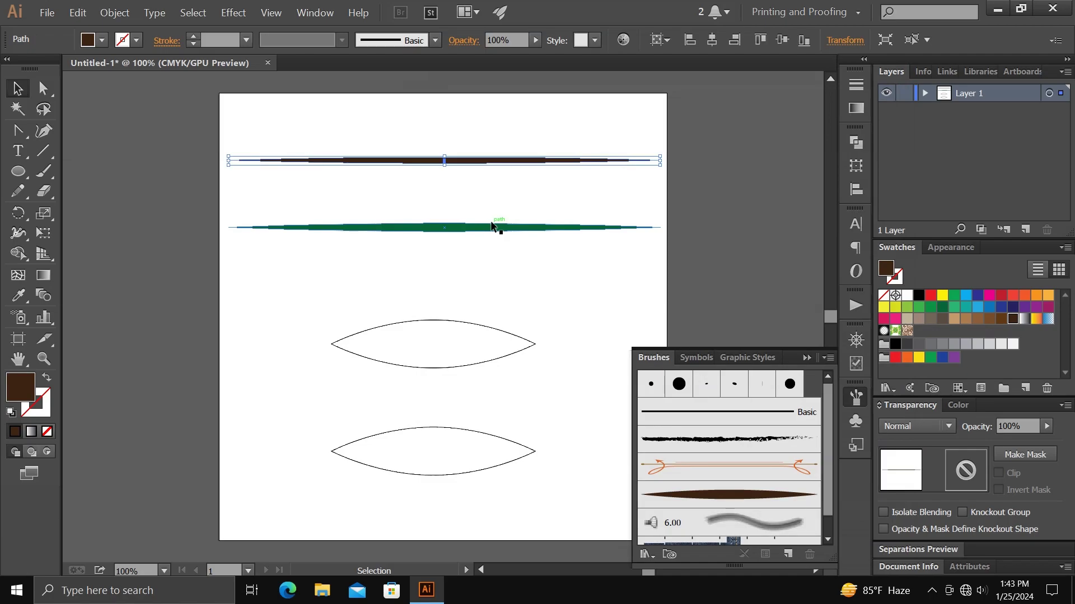
Save the green line as a proportional Art Brush, then delete both source lines
drag(492, 225, 641, 452)
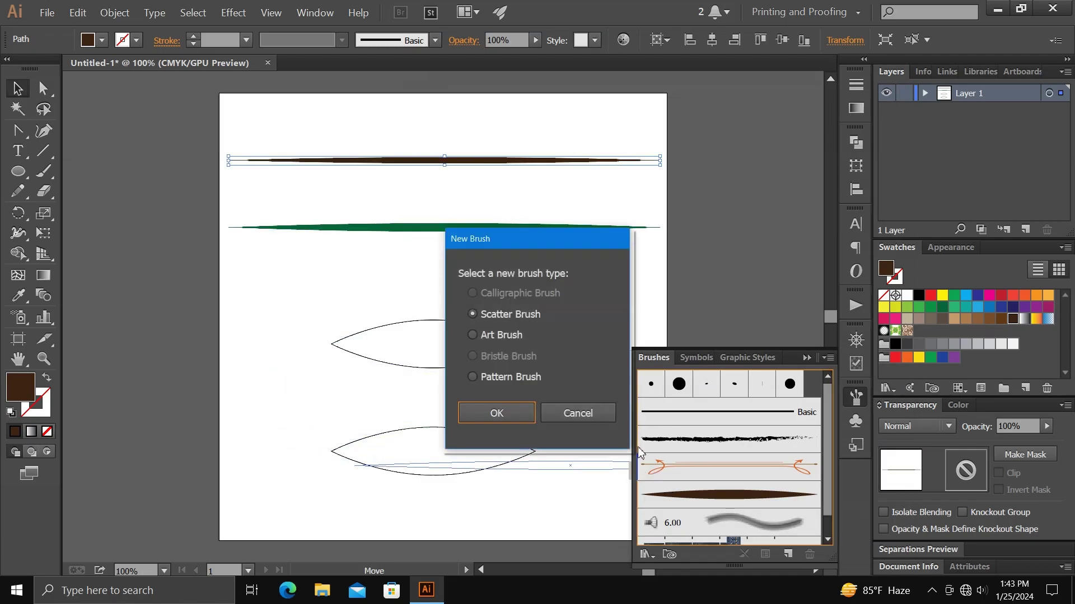
click(492, 335)
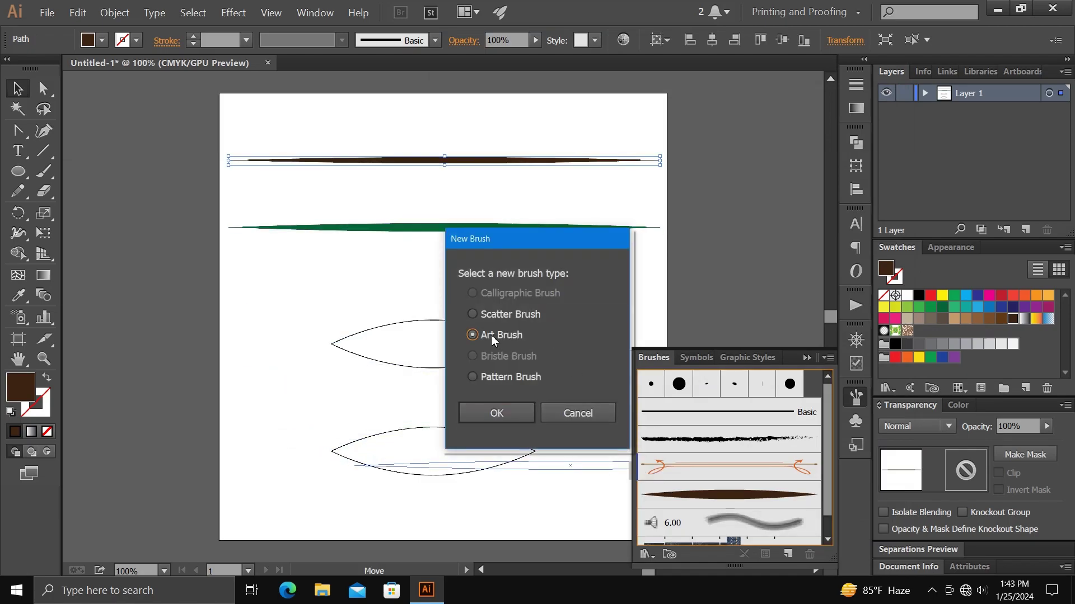
click(507, 412)
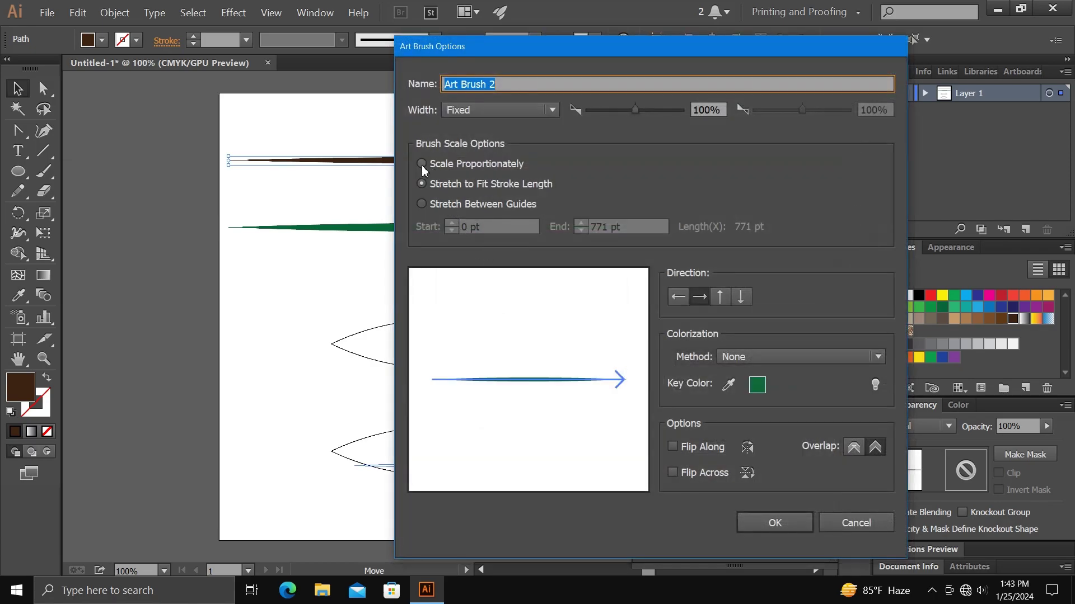
click(421, 165)
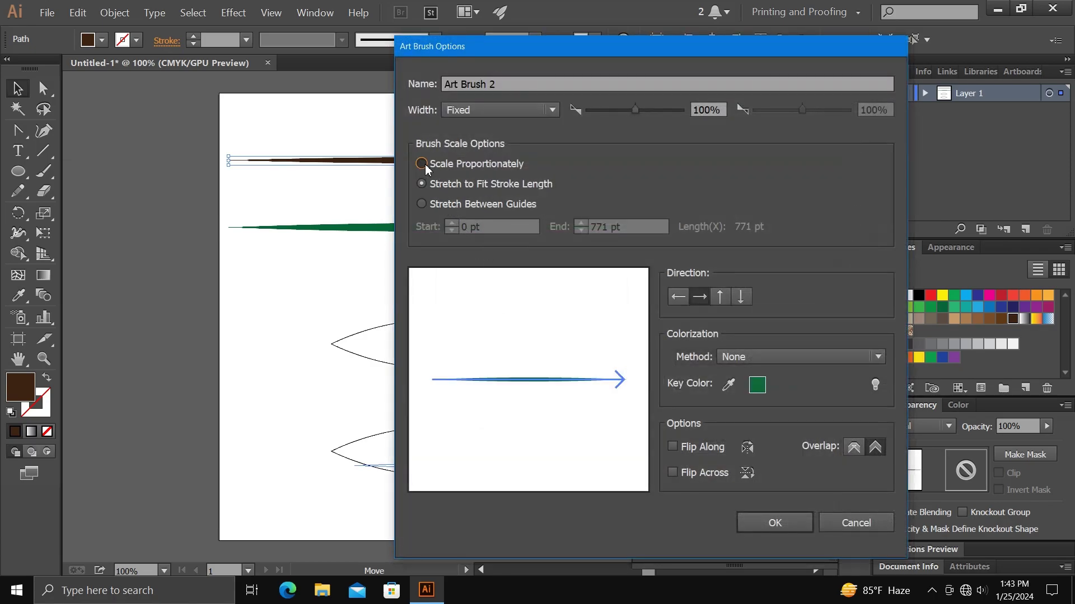
click(757, 520)
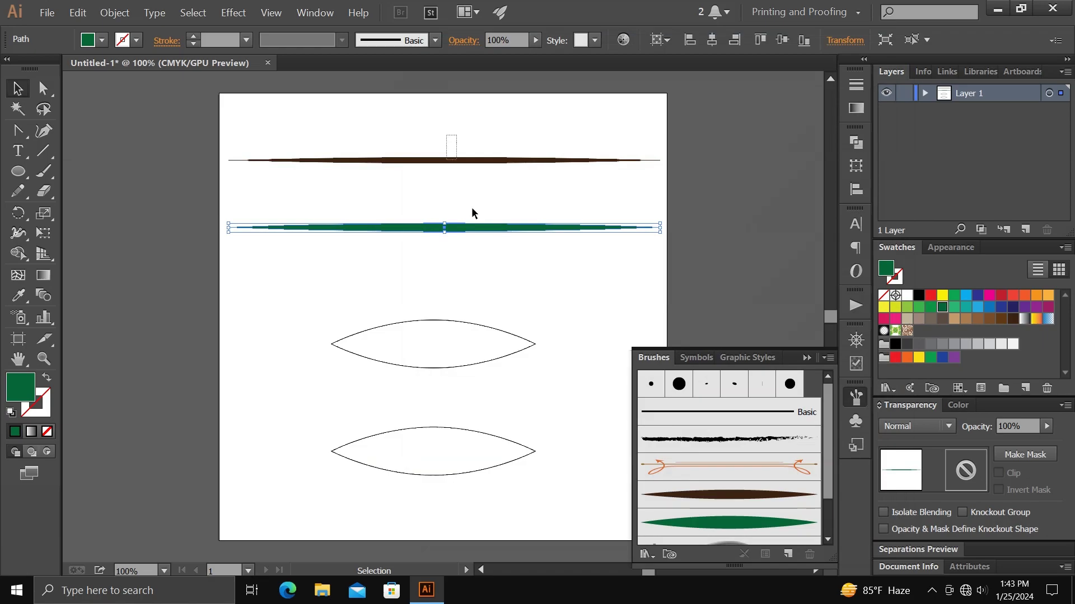
drag(482, 134, 488, 247)
key(Delete)
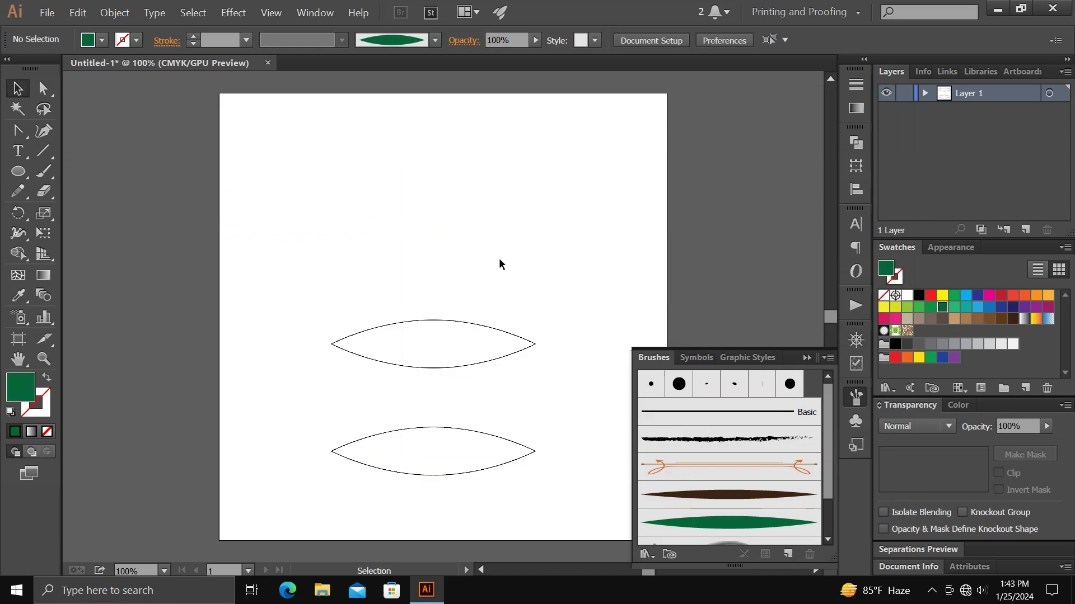
Move the upper lens shape higher, enlarge it, and set its stroke and fill to None
drag(476, 325, 476, 219)
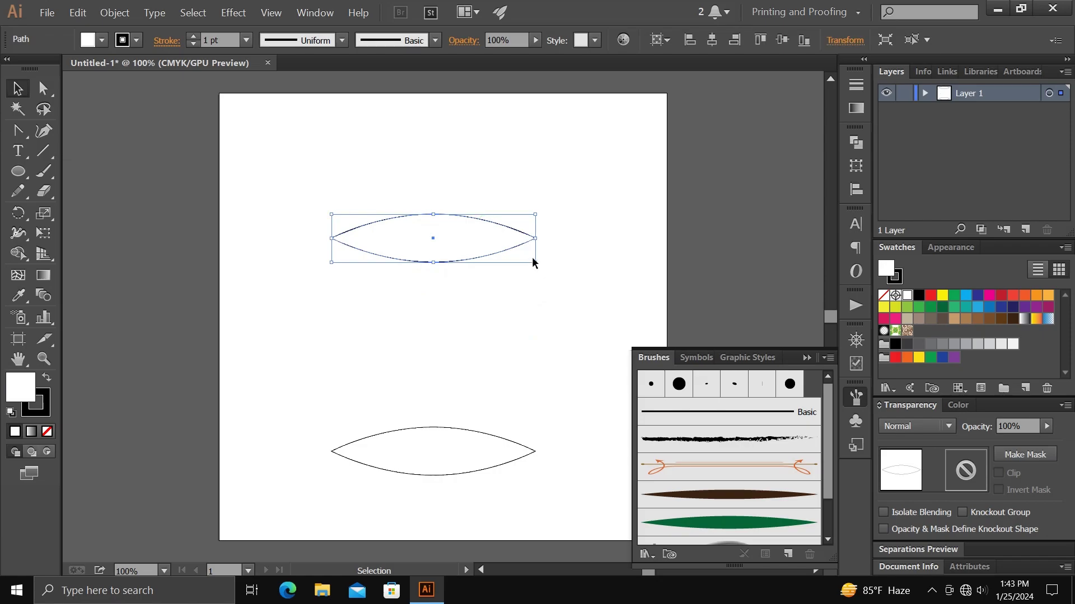
drag(532, 260, 578, 271)
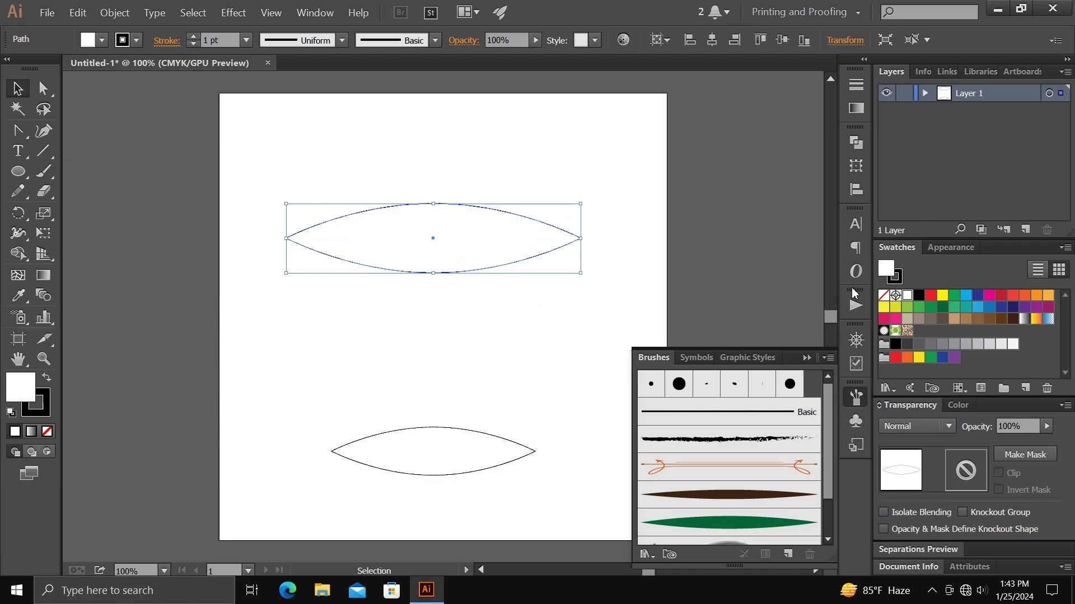
click(897, 280)
click(884, 295)
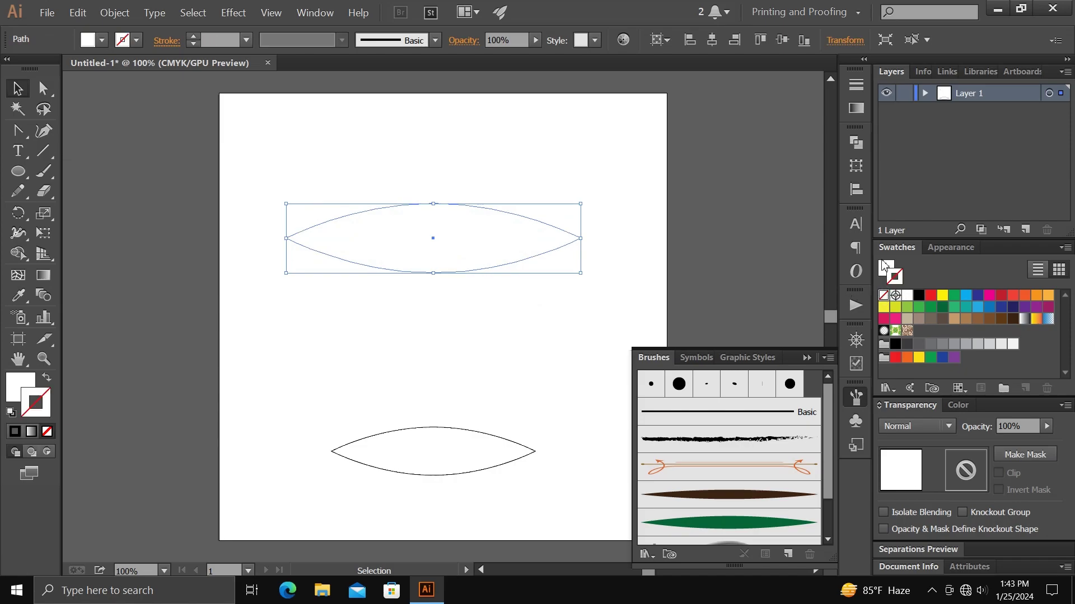
click(883, 295)
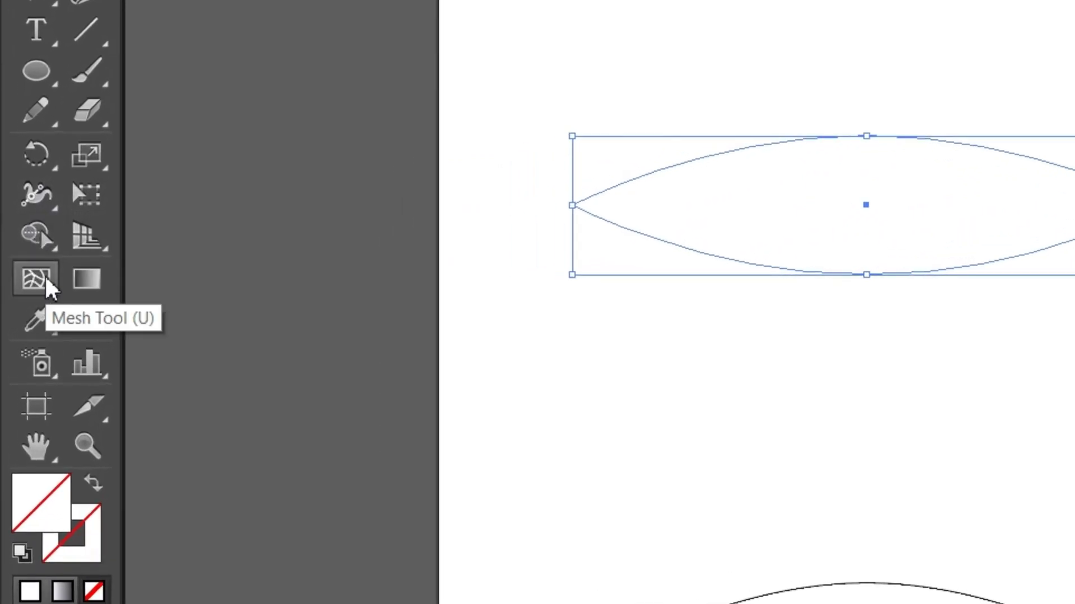
Add a light orange mesh point at the lens's right tip with the Mesh Tool
click(38, 277)
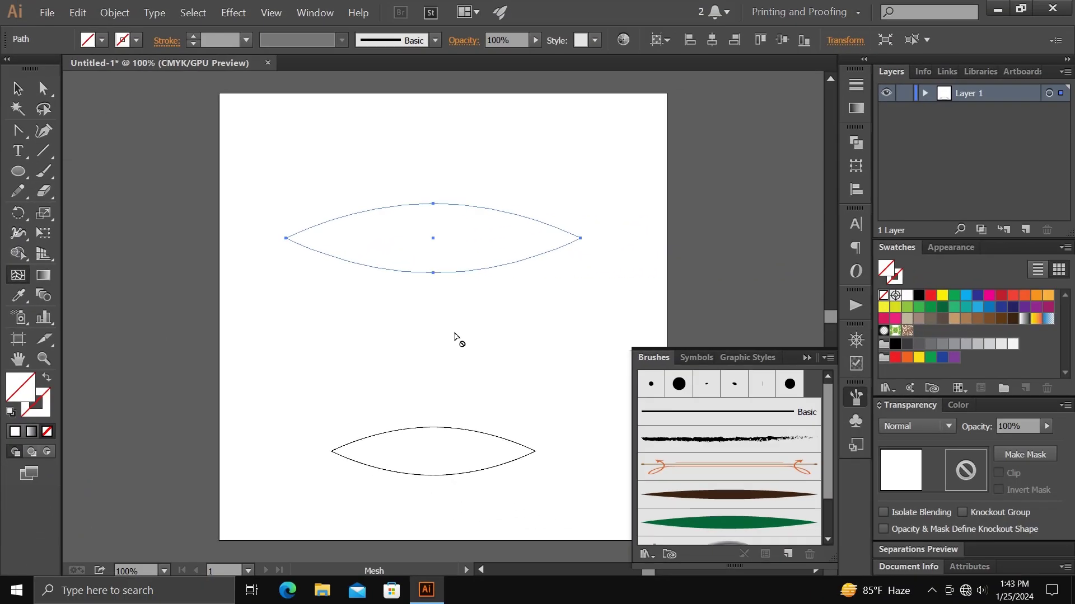
key(Delete)
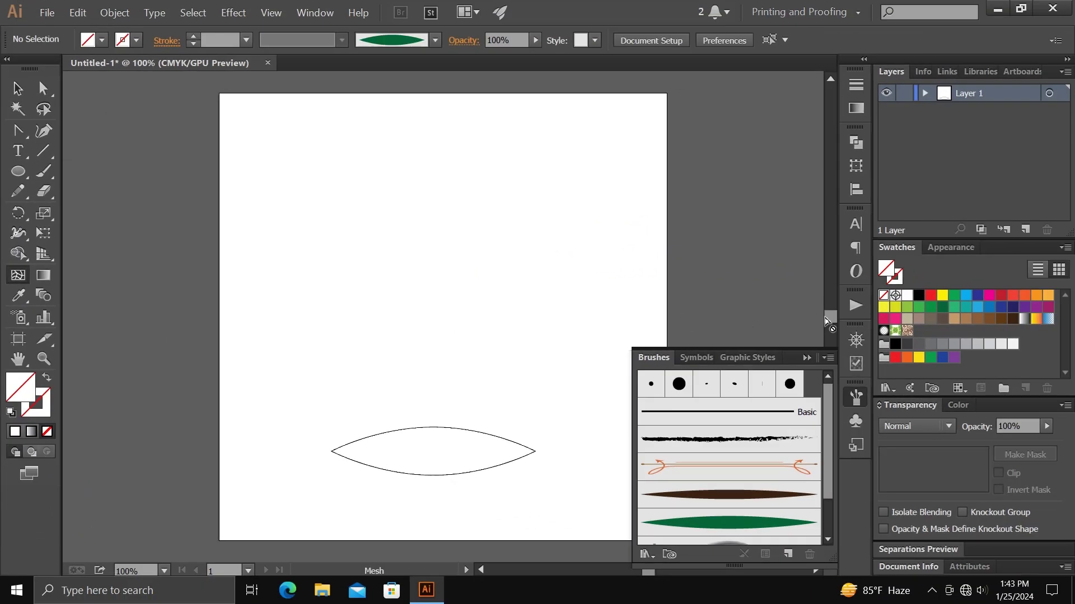
click(1047, 296)
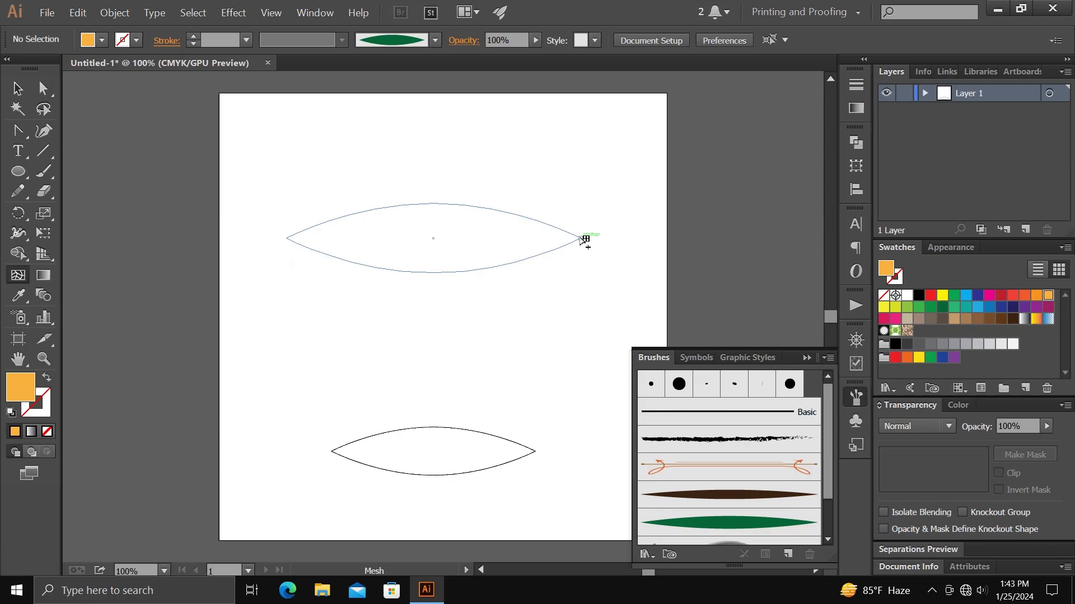
click(582, 239)
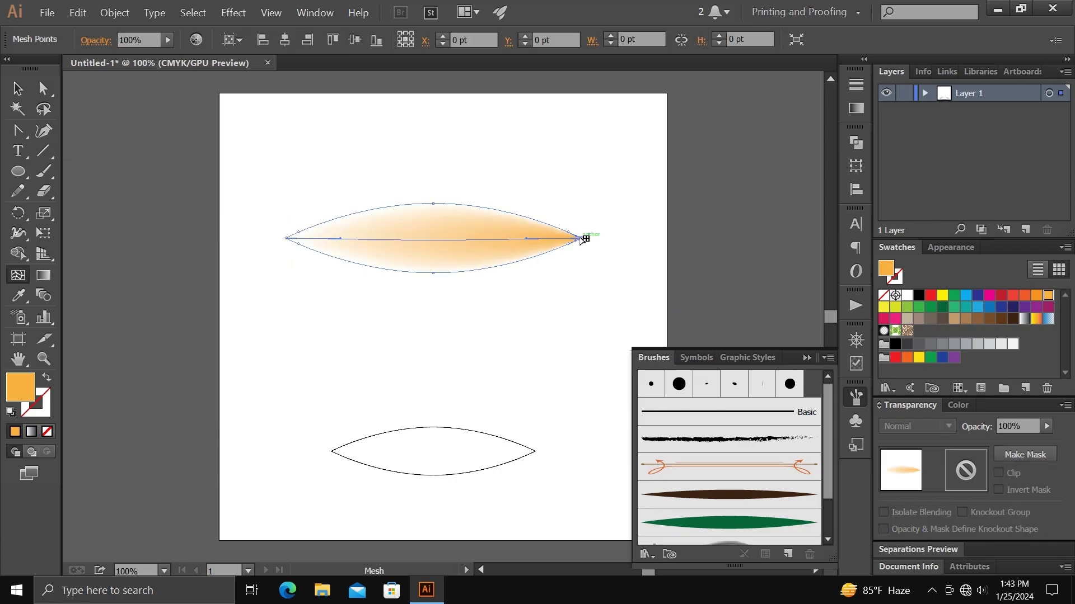
click(1001, 295)
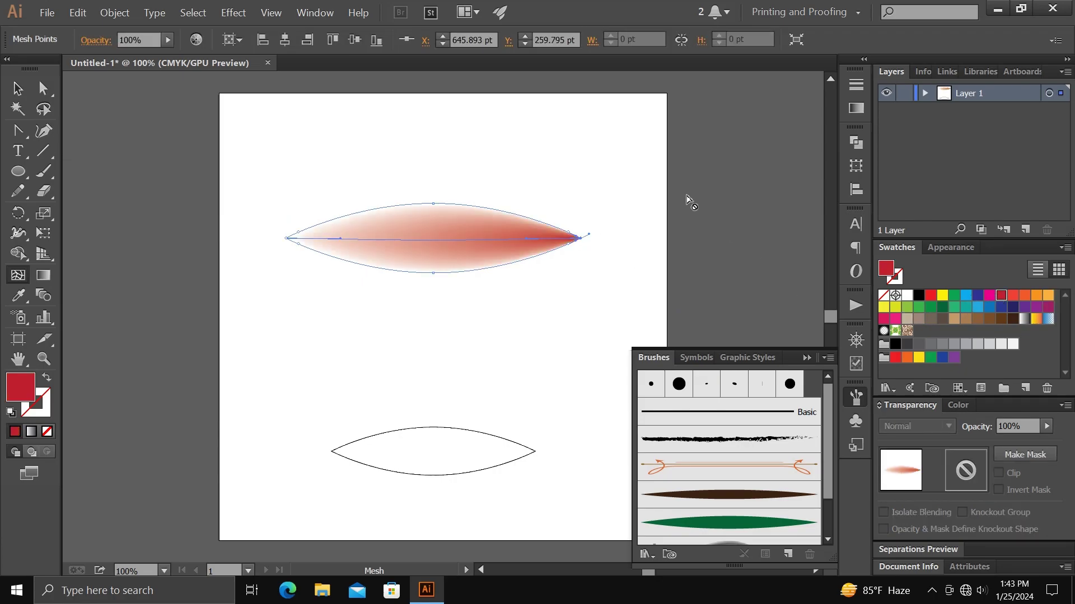
right_click(632, 177)
click(635, 175)
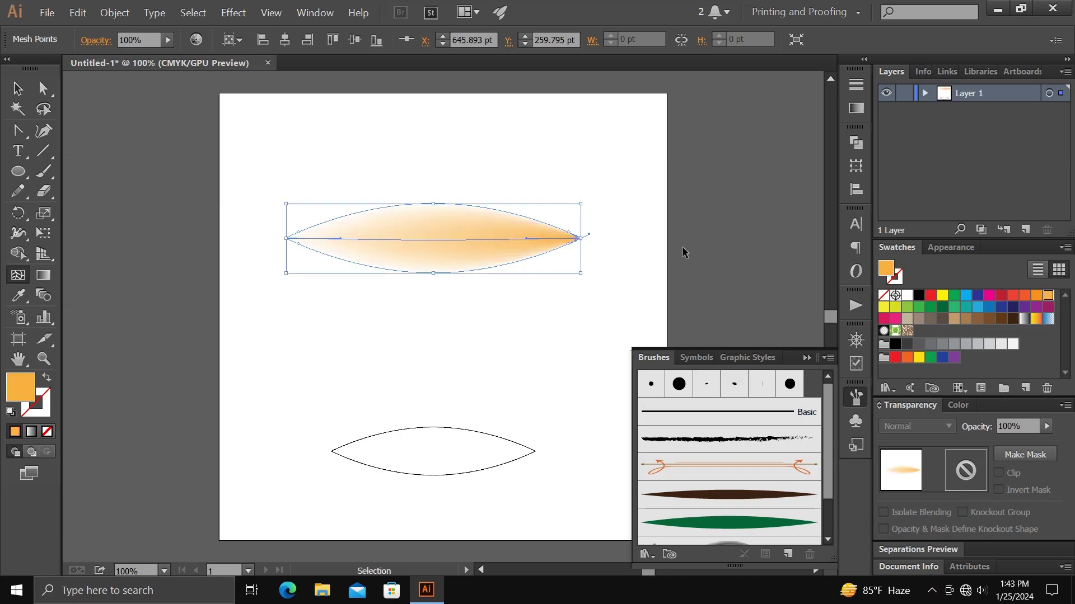
click(646, 257)
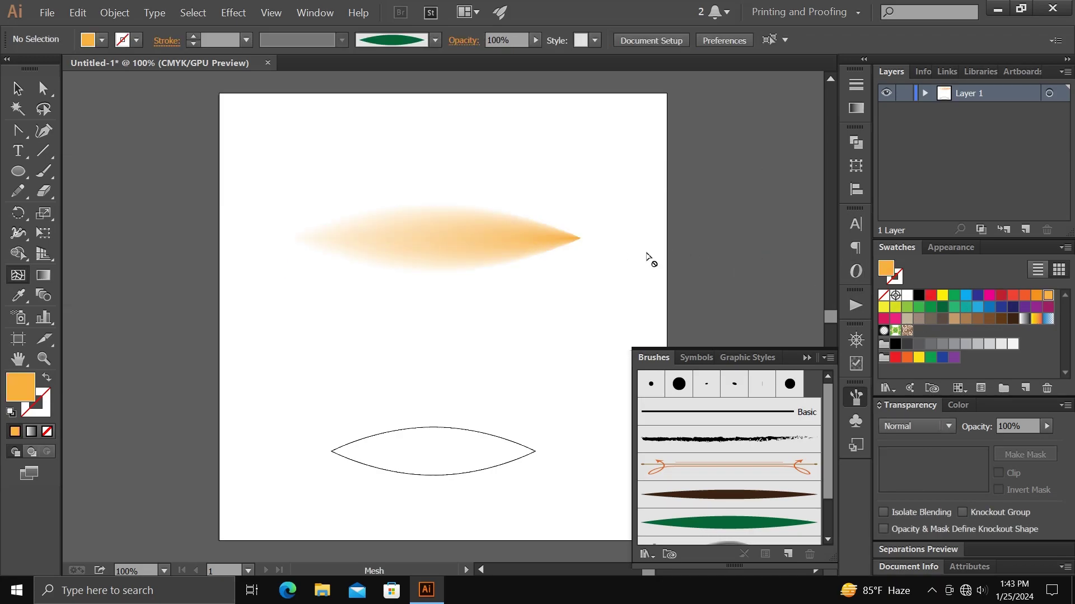
Colour the lens's left-tip mesh points dark red and add a white mesh line on the right
click(1000, 296)
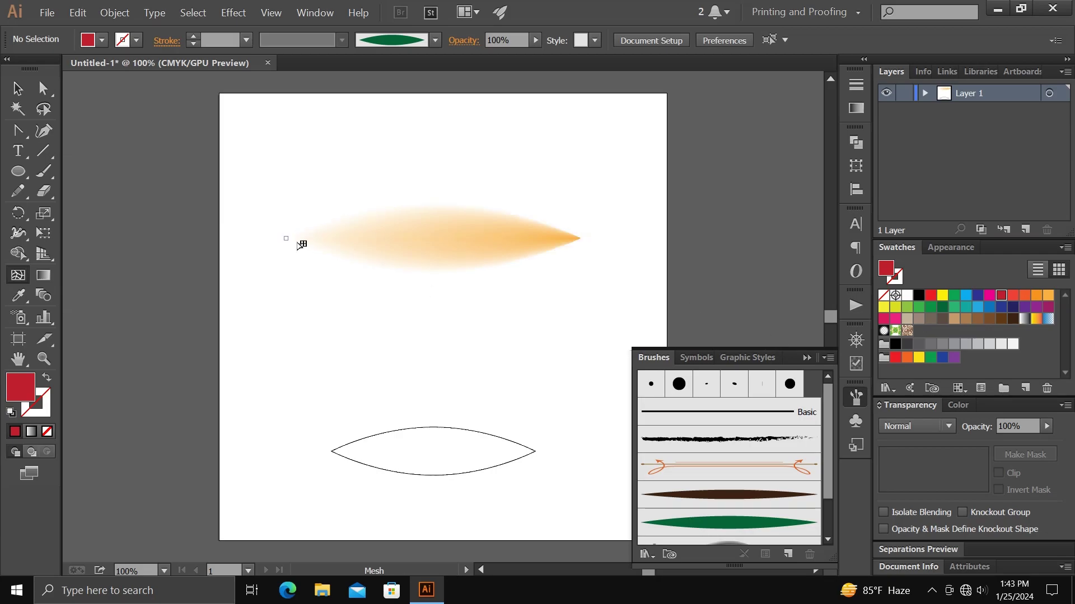
click(290, 239)
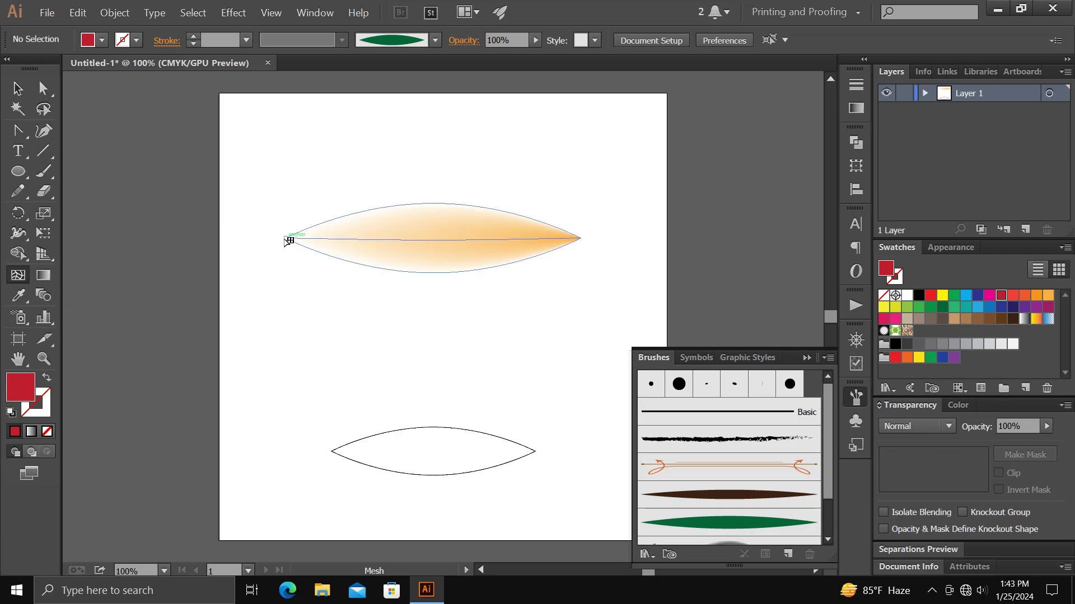
click(999, 297)
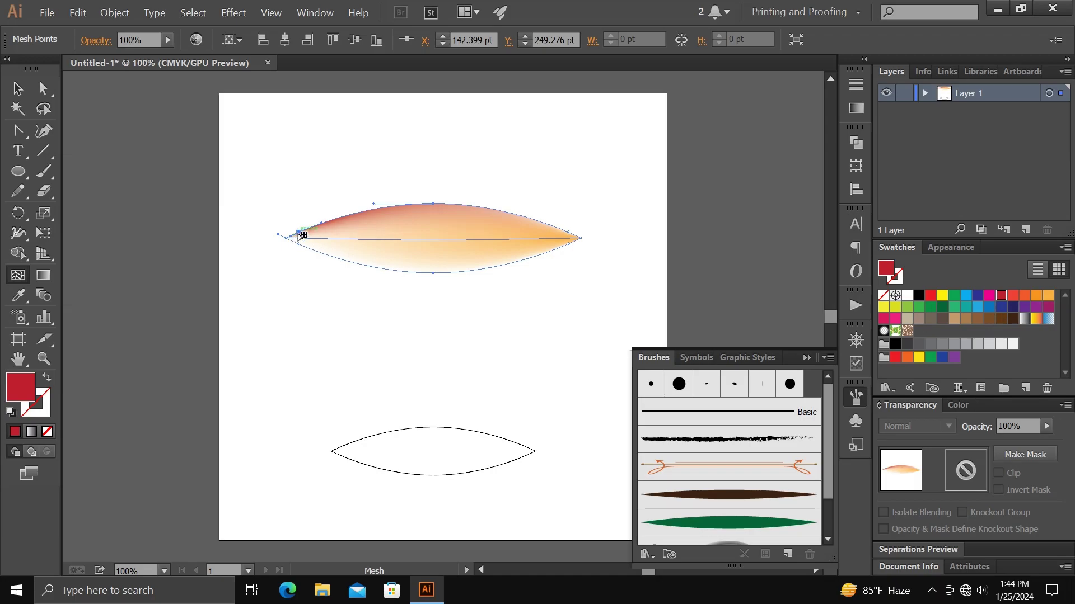
click(297, 238)
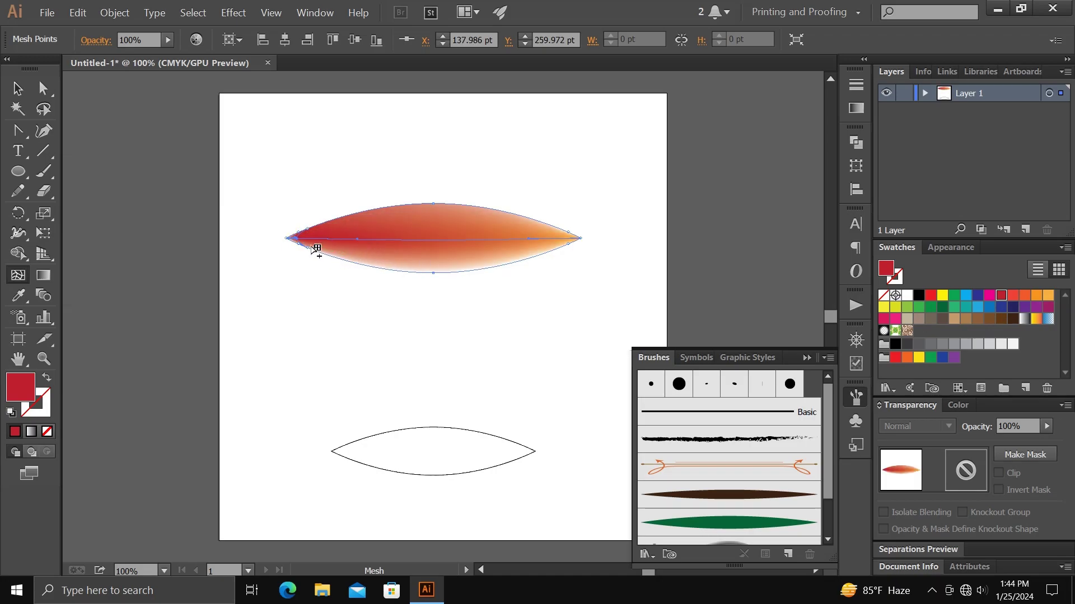
click(307, 248)
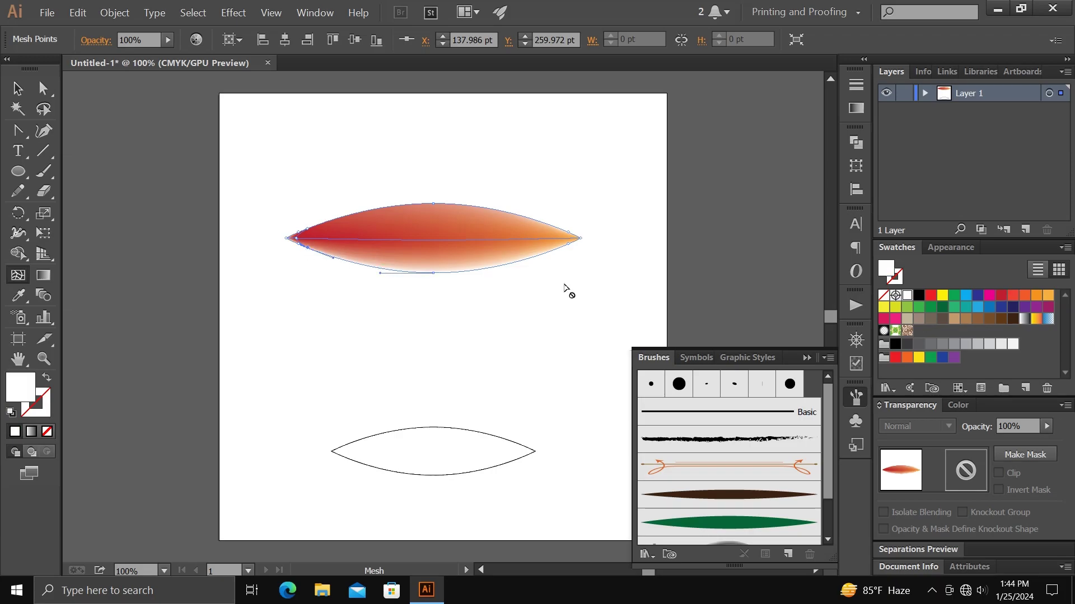
click(1001, 296)
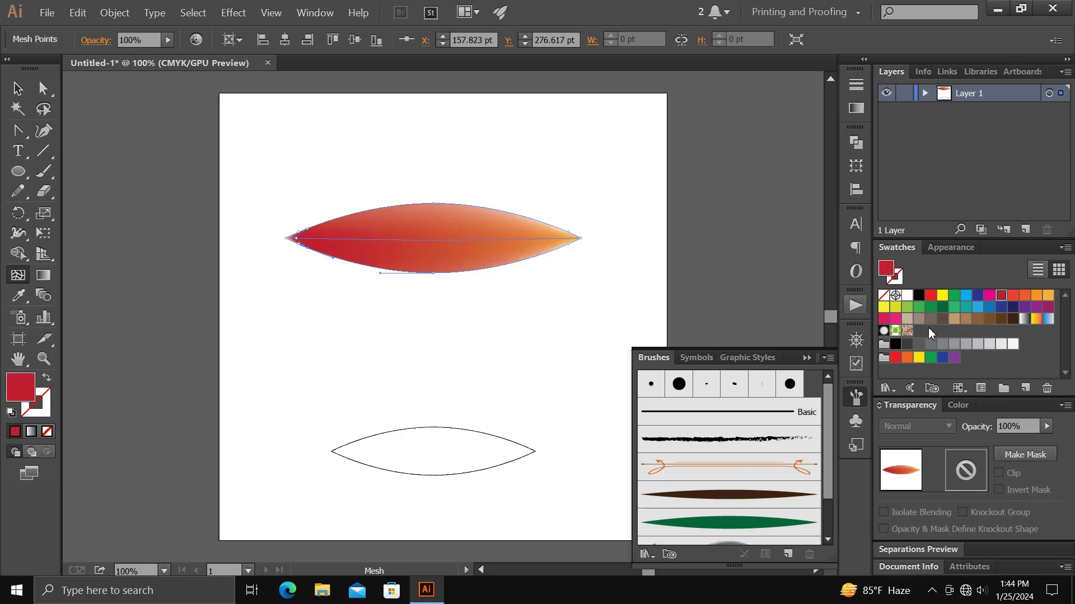
click(492, 240)
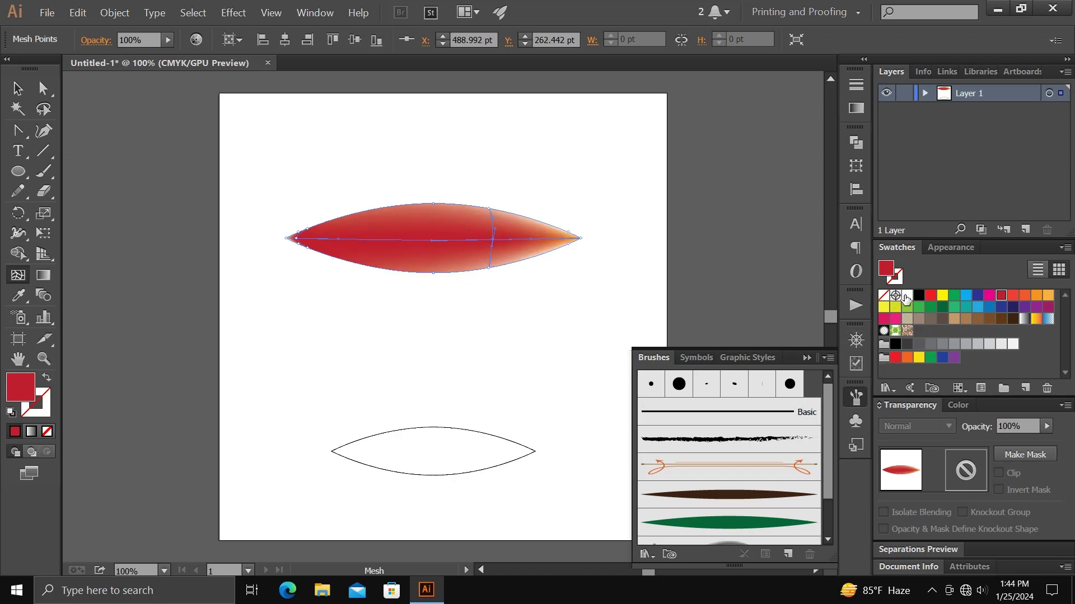
click(907, 297)
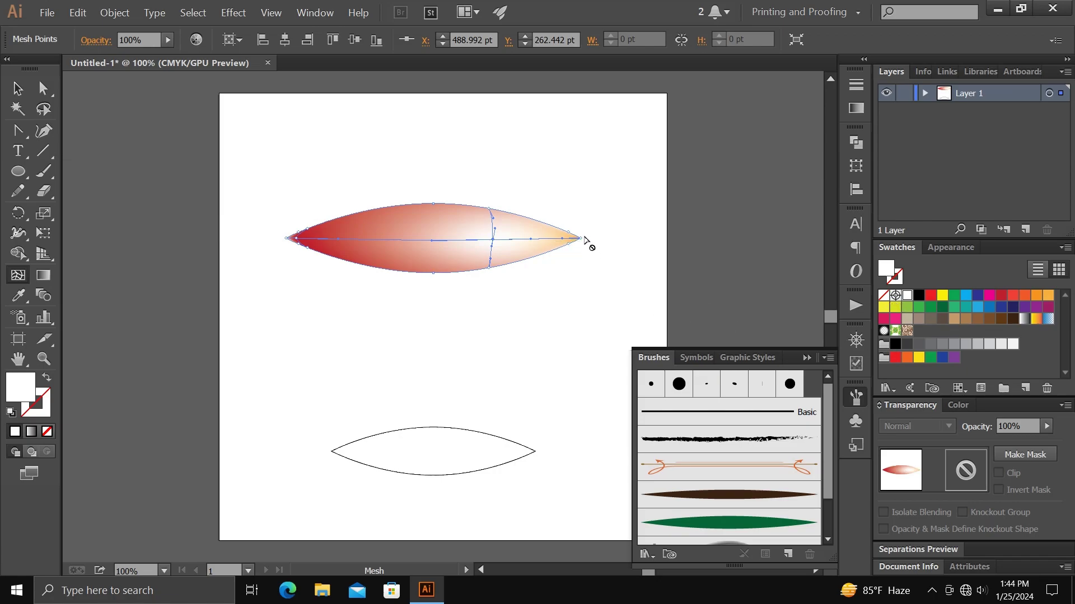
Add a dark red mesh line on the left and white mesh lines near the leaf's right end
drag(492, 239, 502, 240)
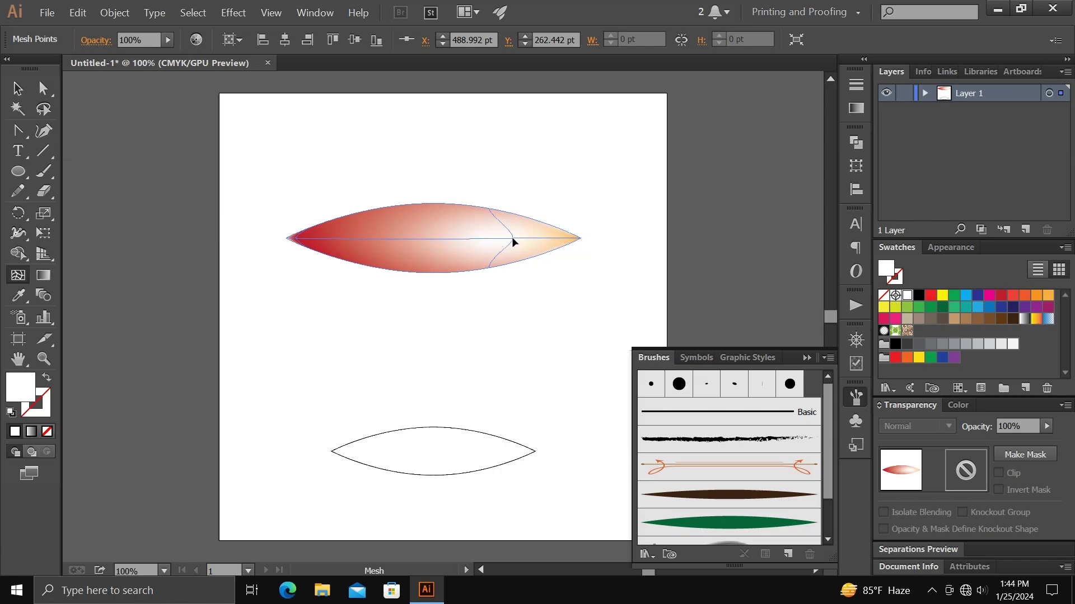
click(513, 239)
click(350, 240)
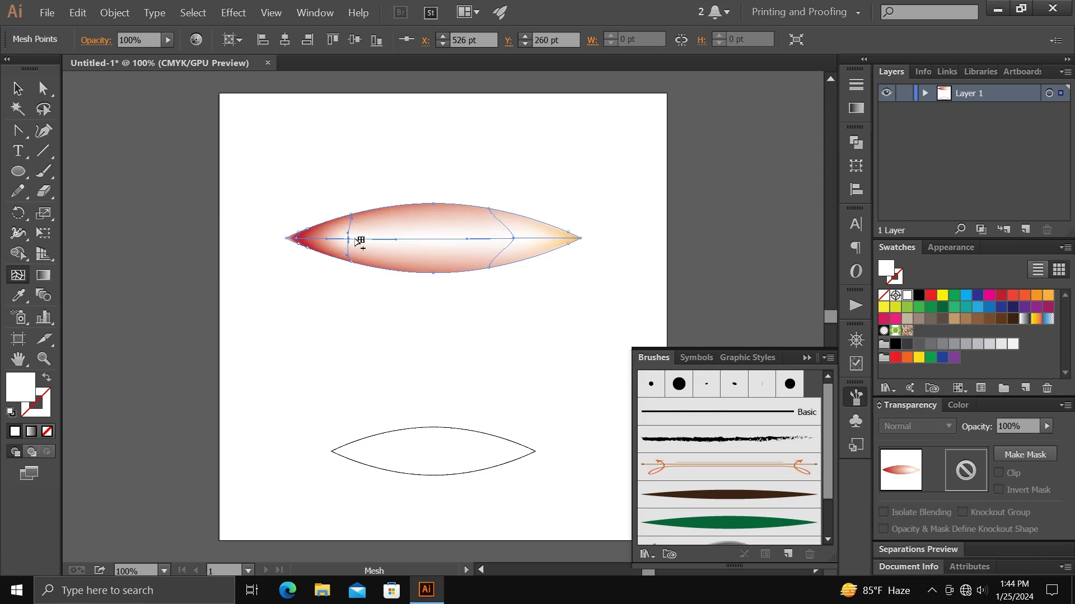
click(999, 297)
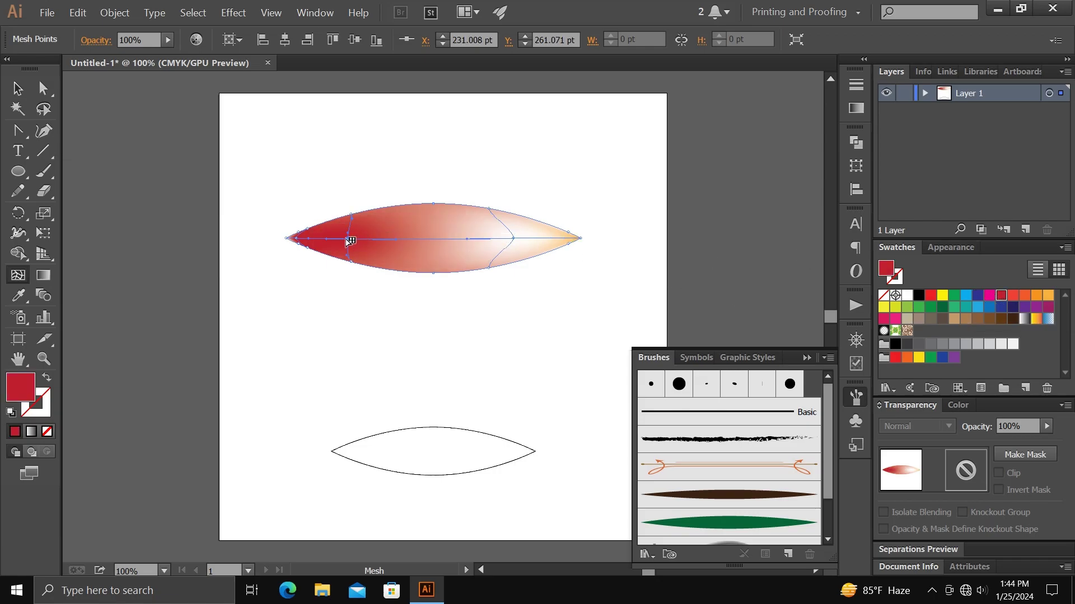
drag(348, 240, 384, 241)
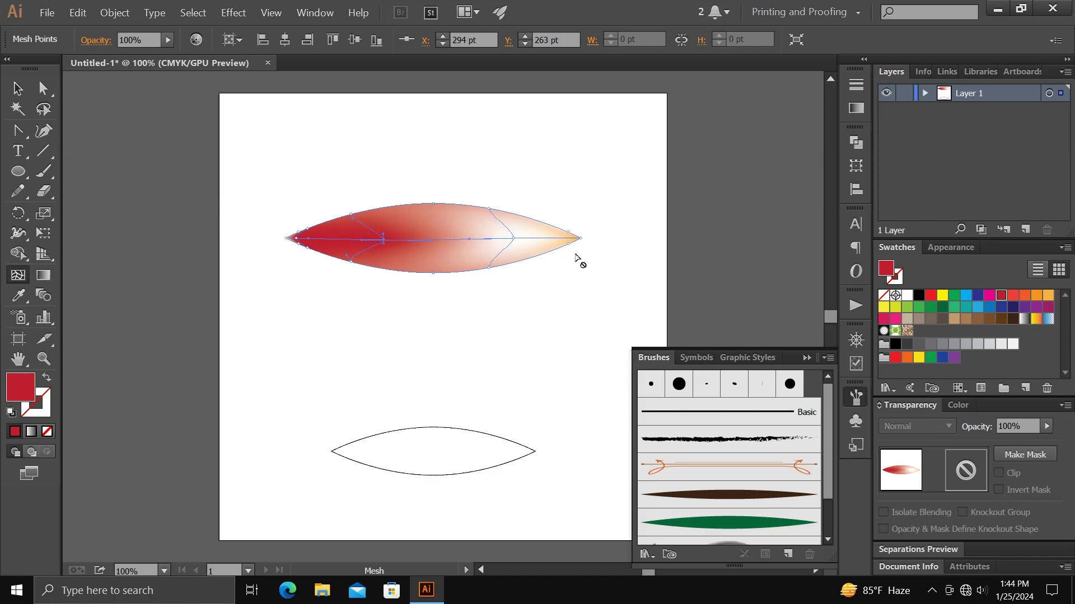
click(514, 239)
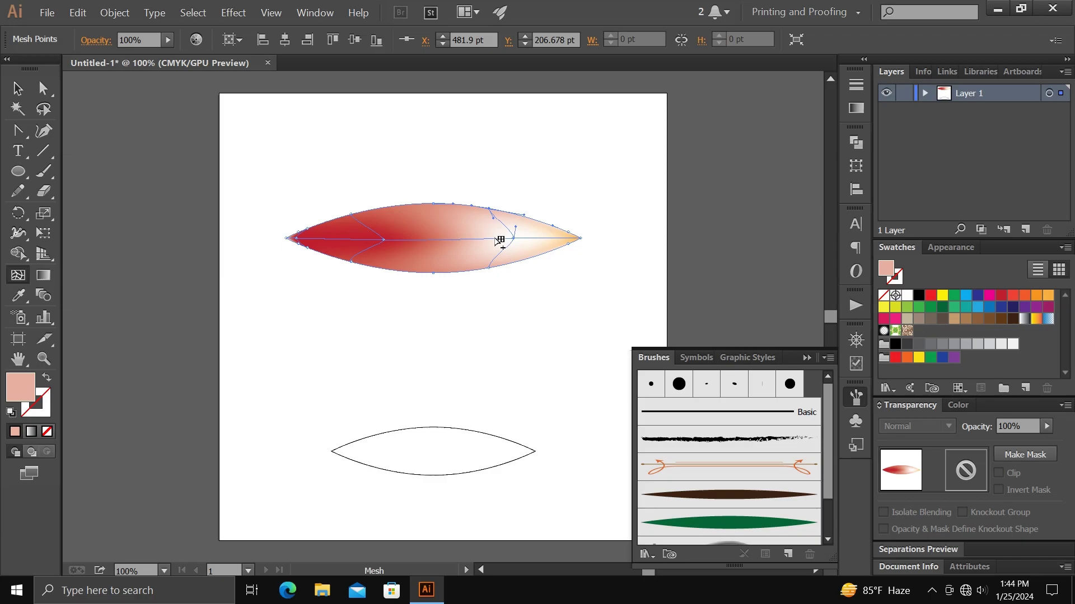
click(495, 239)
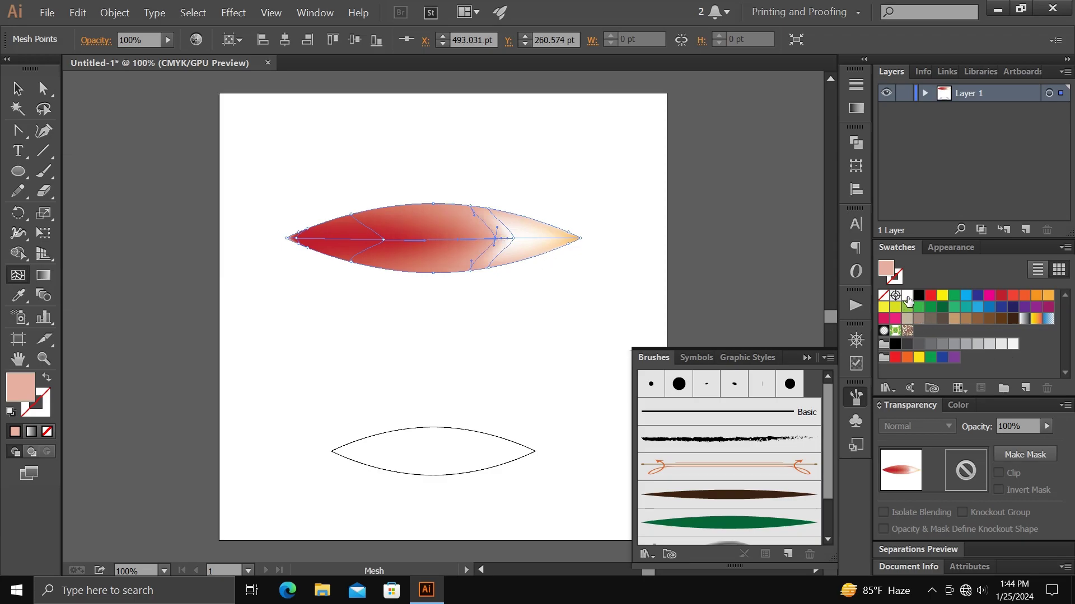
click(907, 297)
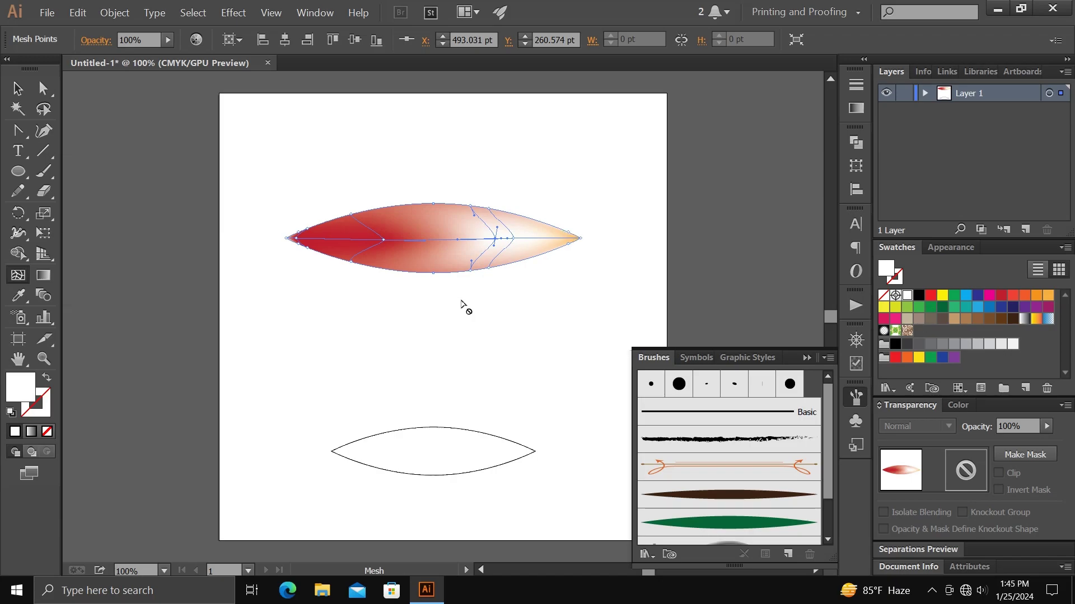
click(290, 240)
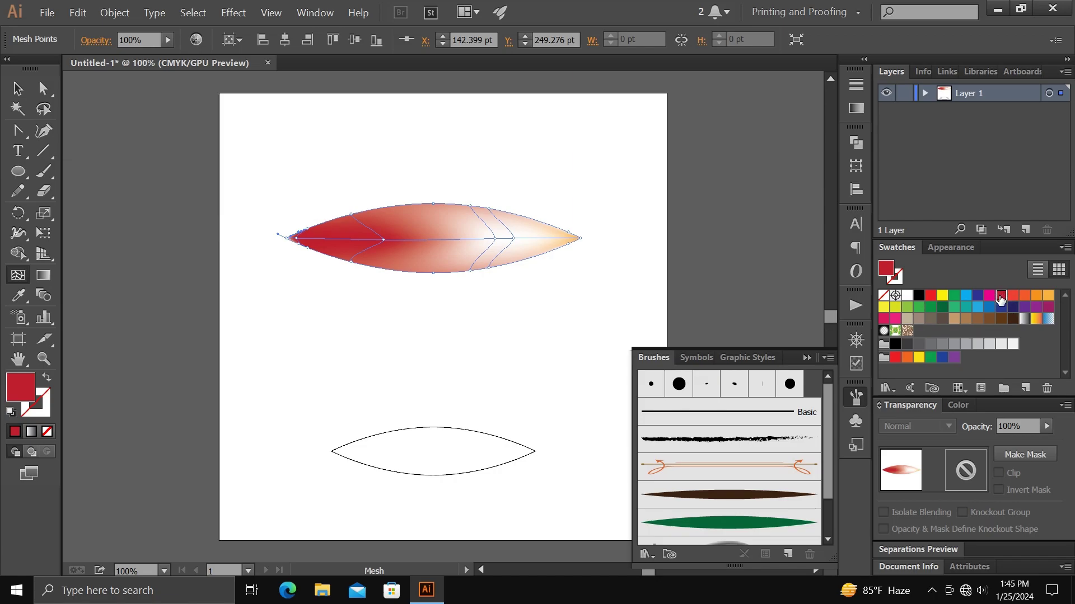
Redefine the red swatch in RGB as a darker maroon, R=124 G=30 B=45
double_click(1000, 299)
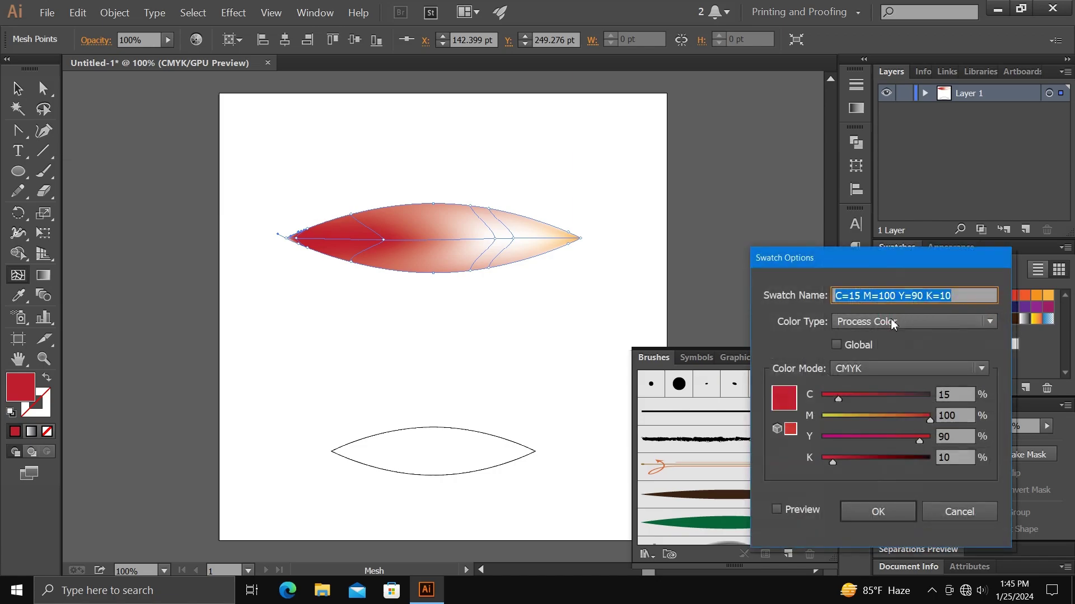
click(879, 368)
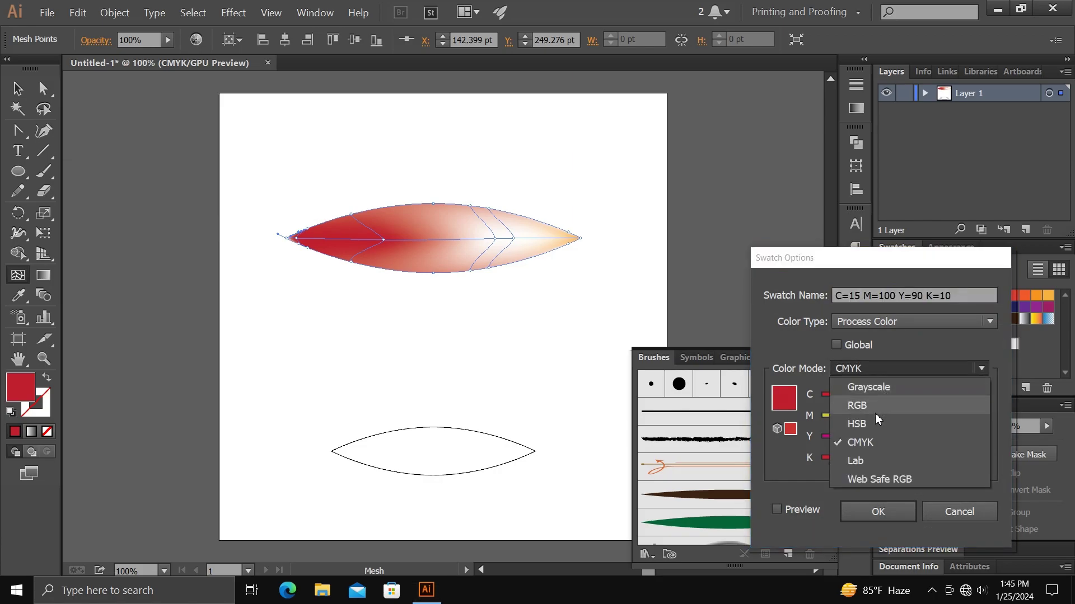
click(874, 407)
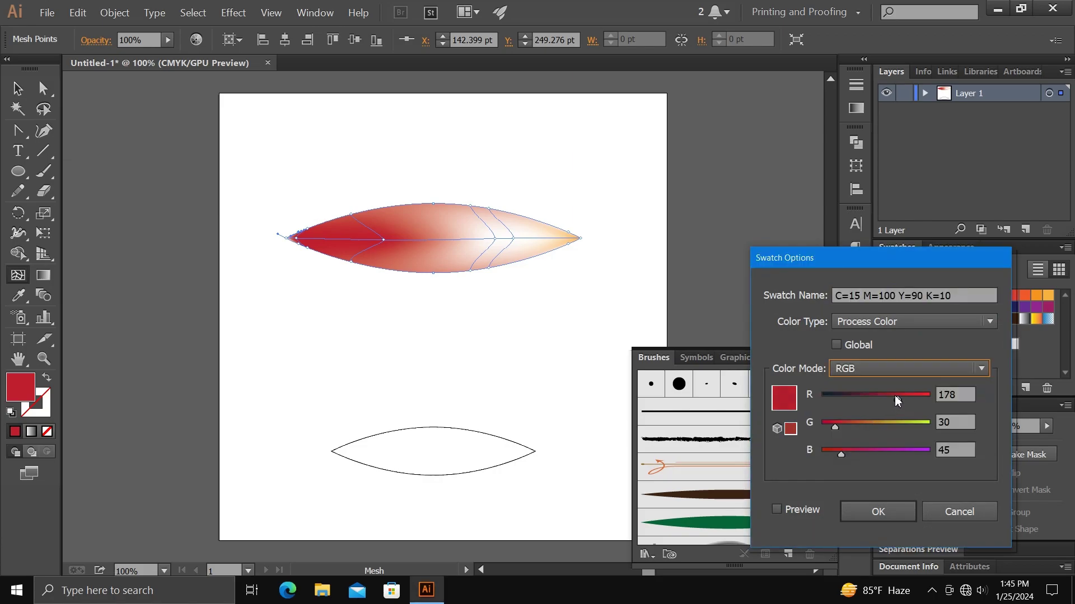
drag(895, 396, 888, 395)
click(777, 510)
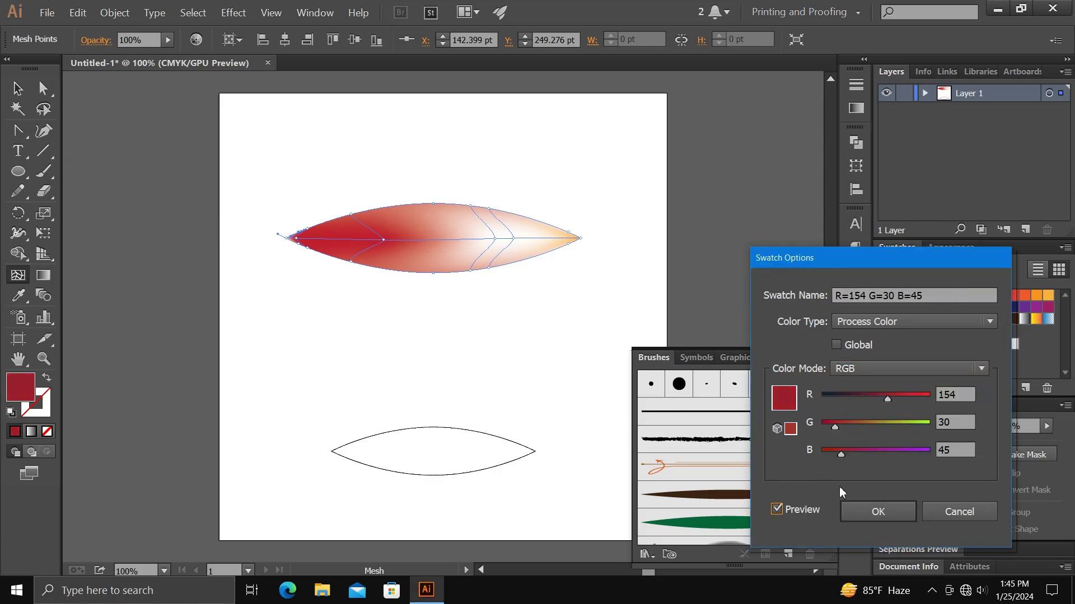
drag(884, 401, 869, 395)
click(878, 511)
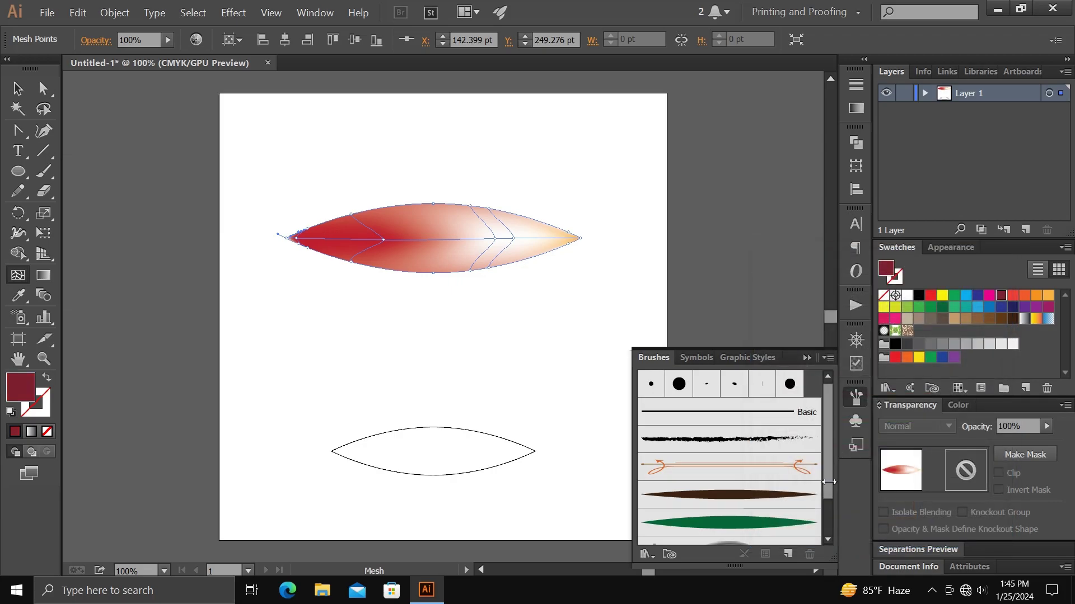
Apply the darker red swatch to the mesh point at the leaf's left tip
click(297, 237)
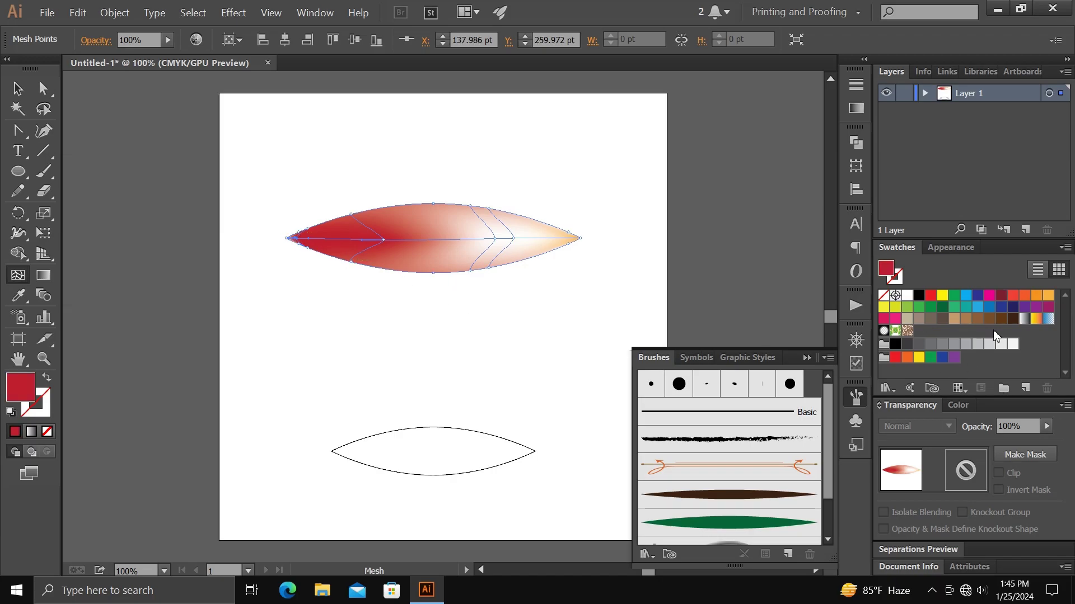
click(1001, 295)
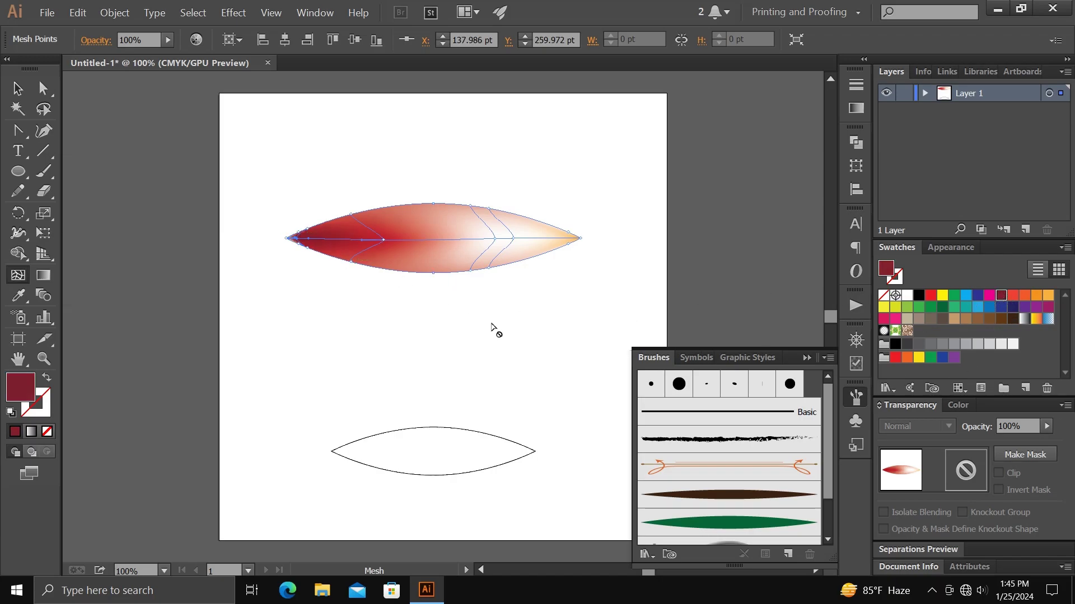
click(13, 84)
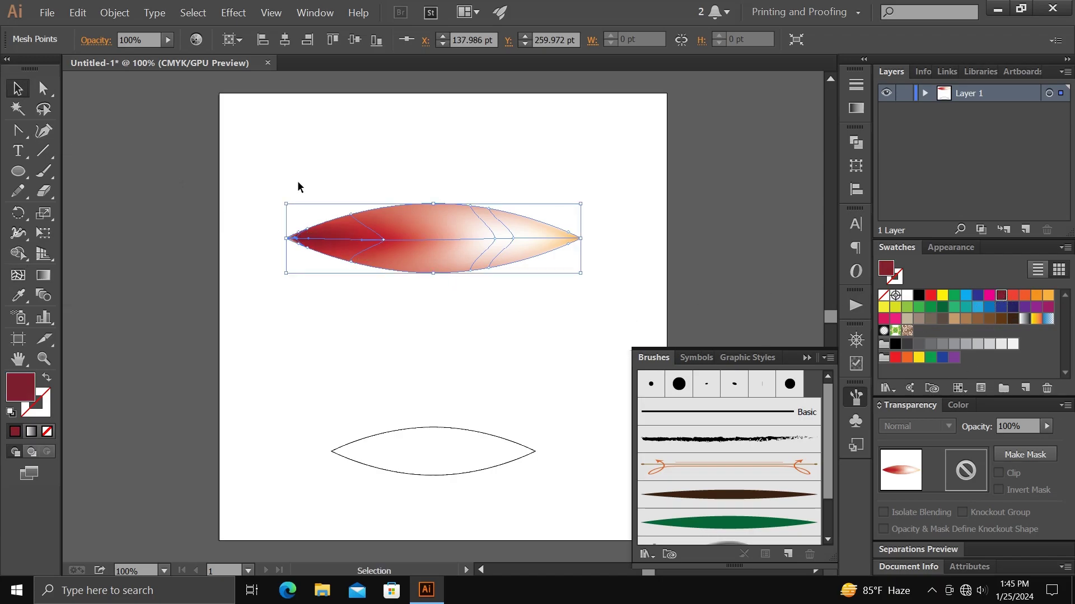
click(405, 166)
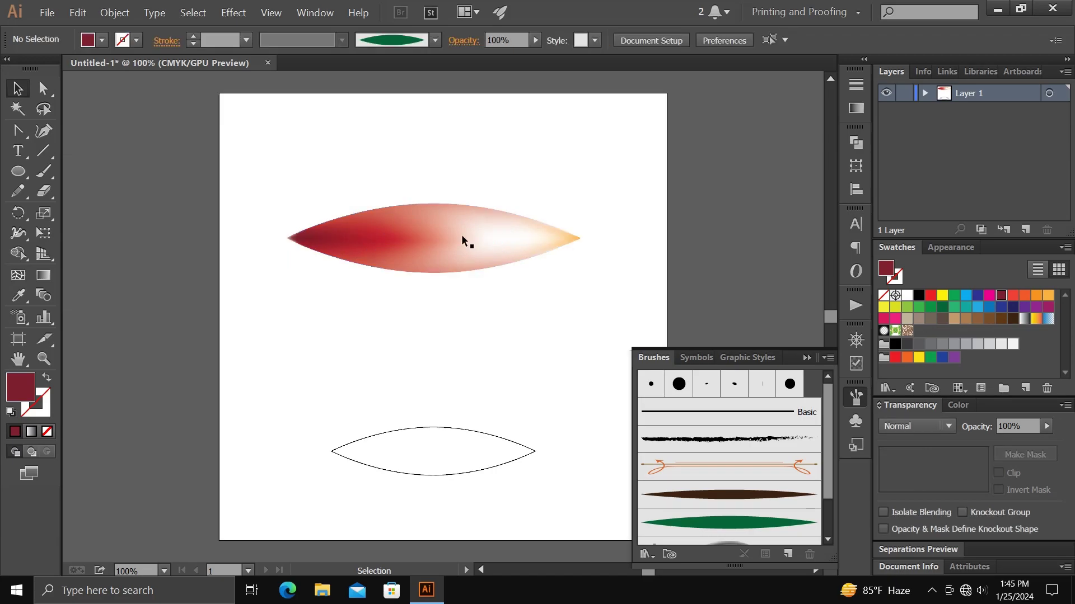
key(u)
Colour the upper and lower mesh points near the right end light orange, then select the leaf
click(526, 229)
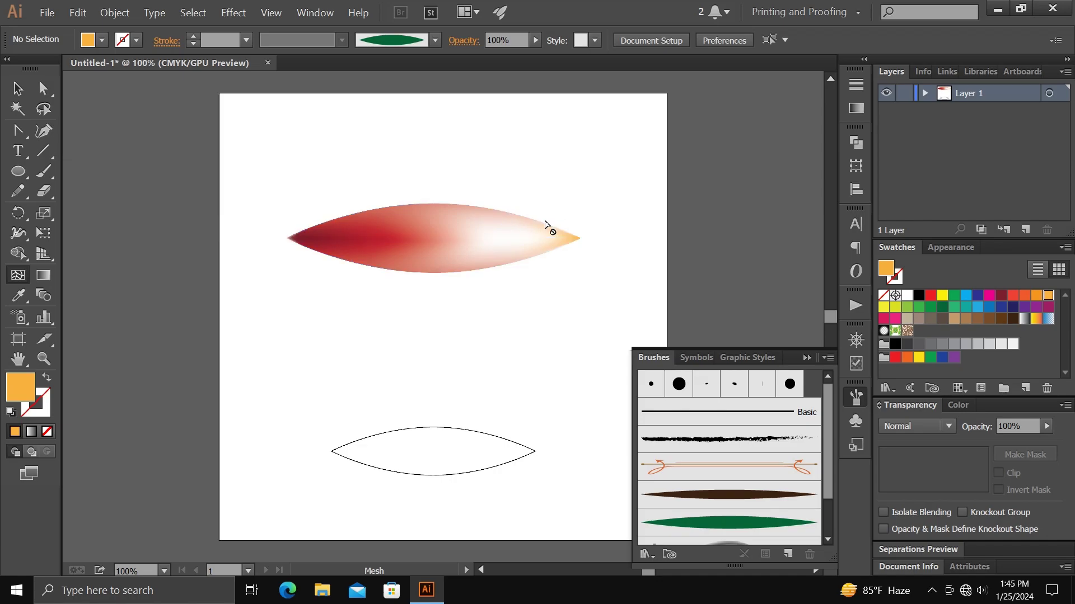
click(490, 211)
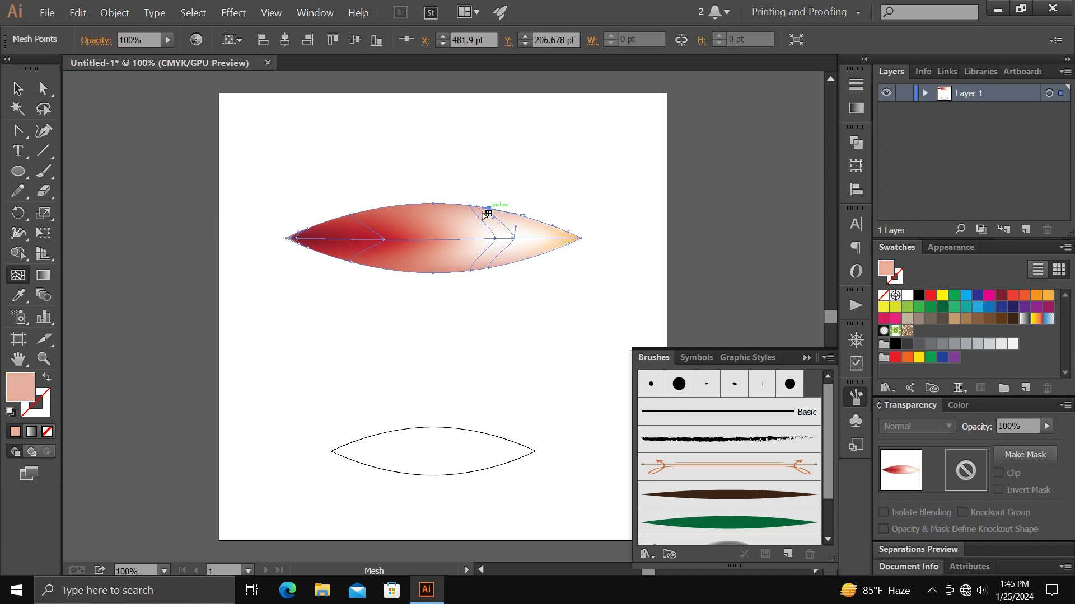
click(1046, 297)
click(488, 268)
click(1048, 298)
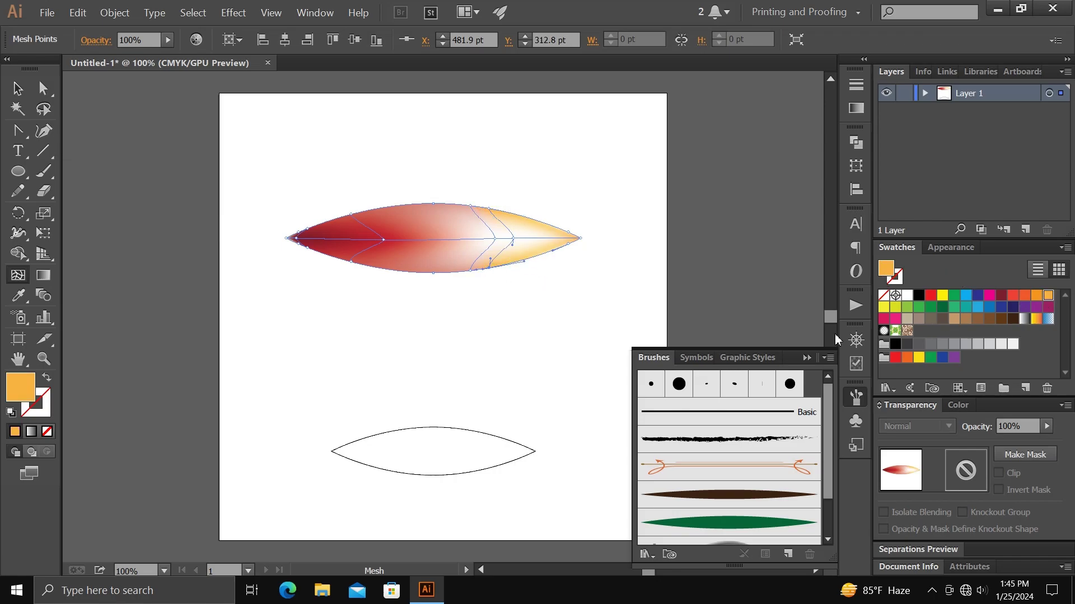
ctrl+click(559, 284)
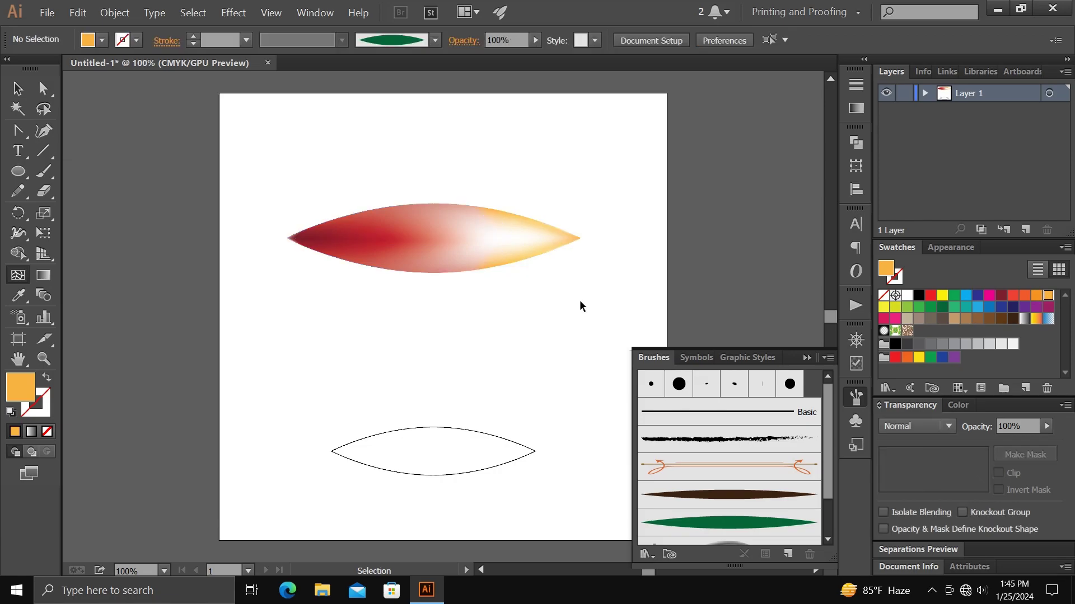
click(17, 88)
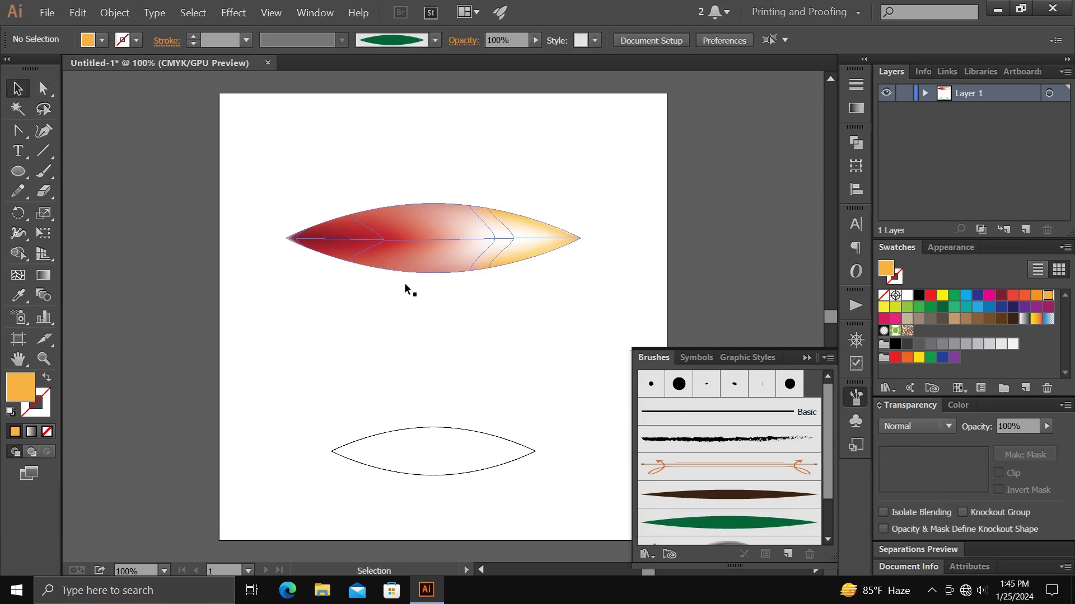
mouse_move(357, 173)
mouse_down()
mouse_move(459, 291)
mouse_move(582, 292)
mouse_move(540, 263)
mouse_up()
Shrink the leaf slightly and rasterize it with a transparent background
click(577, 297)
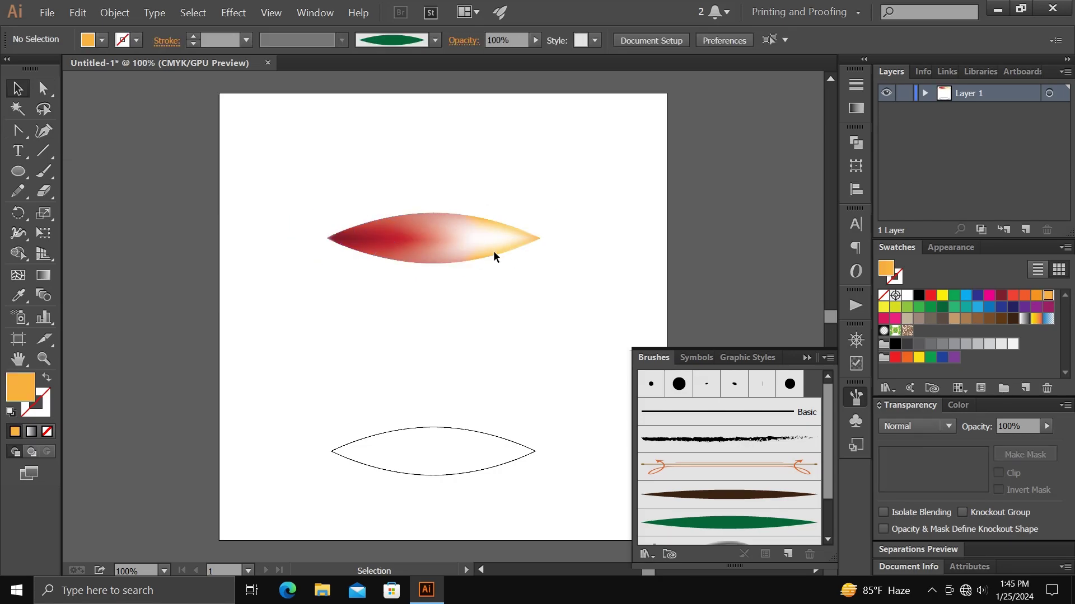
click(465, 249)
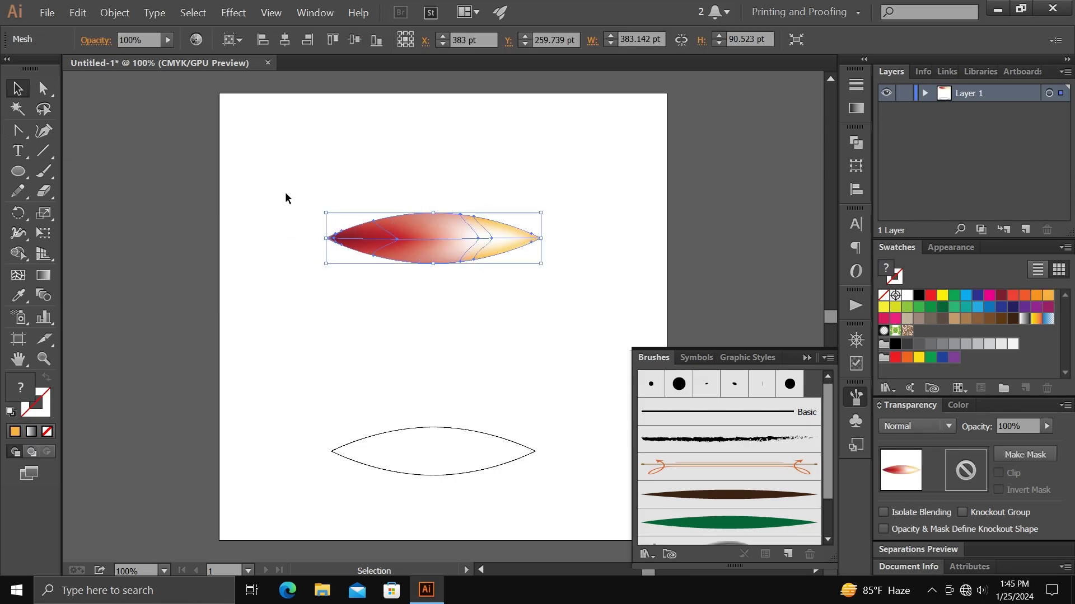
click(115, 13)
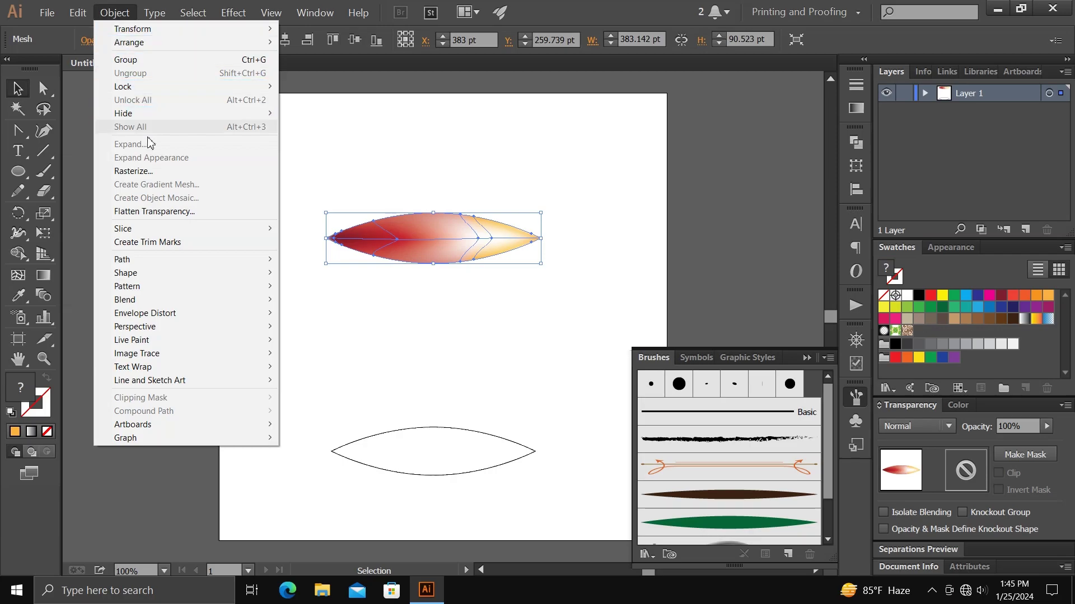
click(134, 171)
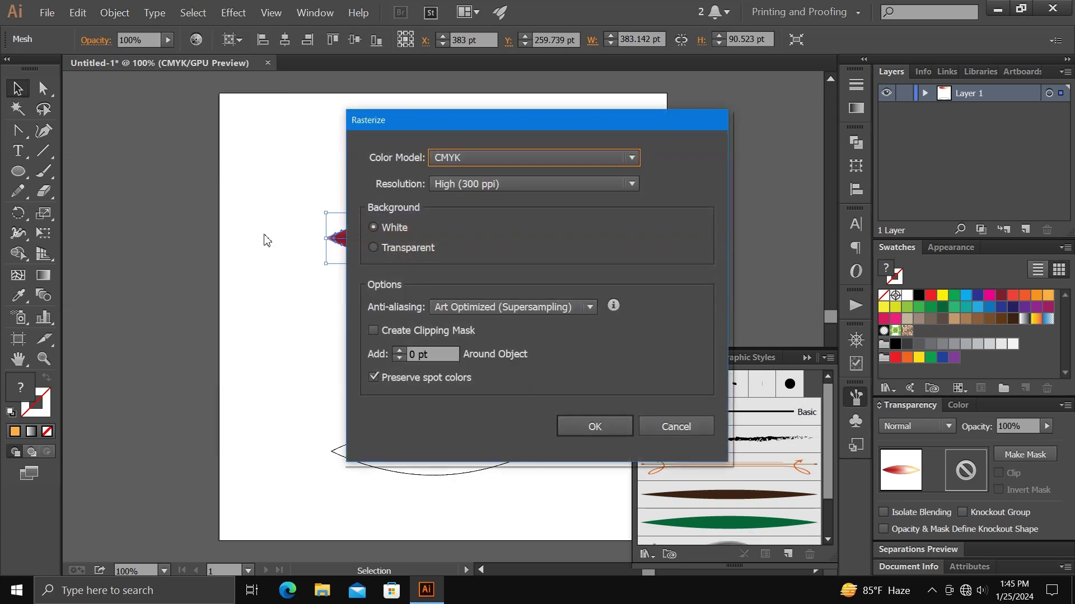
click(380, 249)
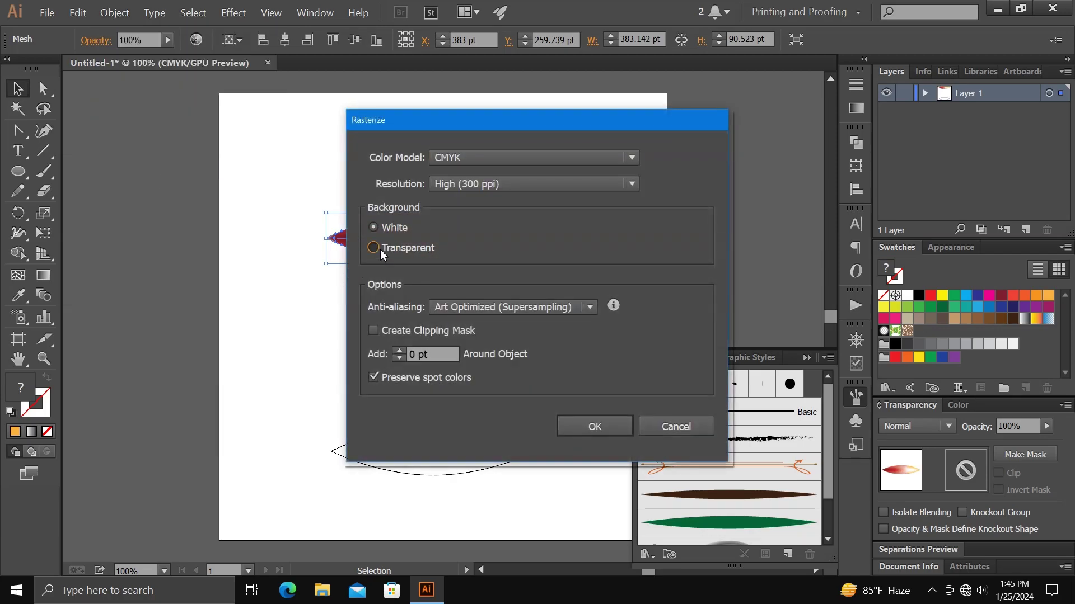
click(599, 426)
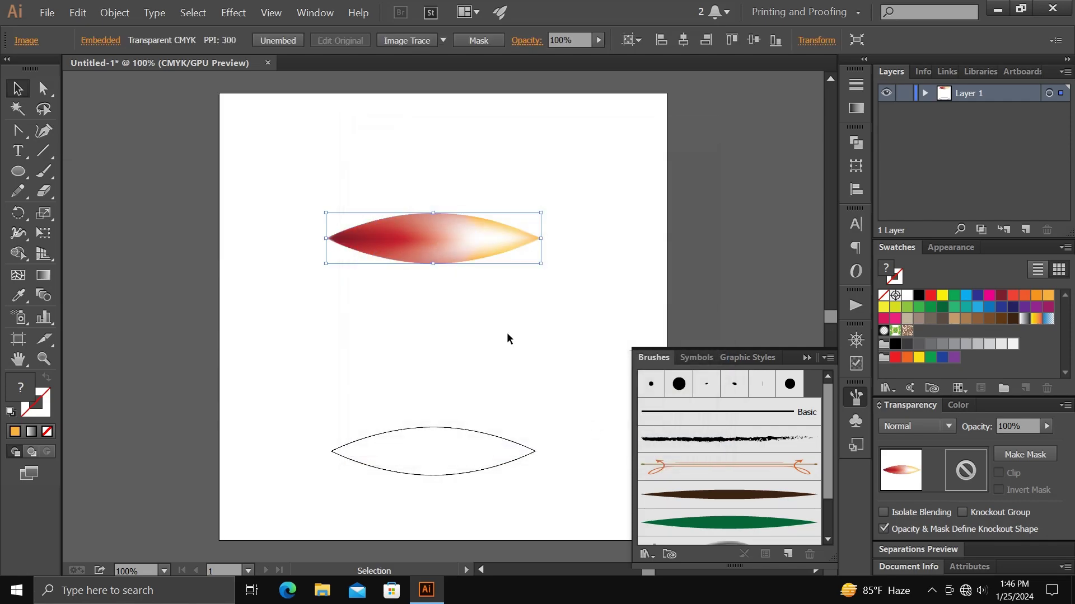
Make the rasterized leaf a proportionally scaling Art Brush, then move the lens outline up
click(453, 243)
mouse_move(477, 263)
mouse_down()
mouse_move(536, 444)
mouse_move(680, 440)
mouse_up()
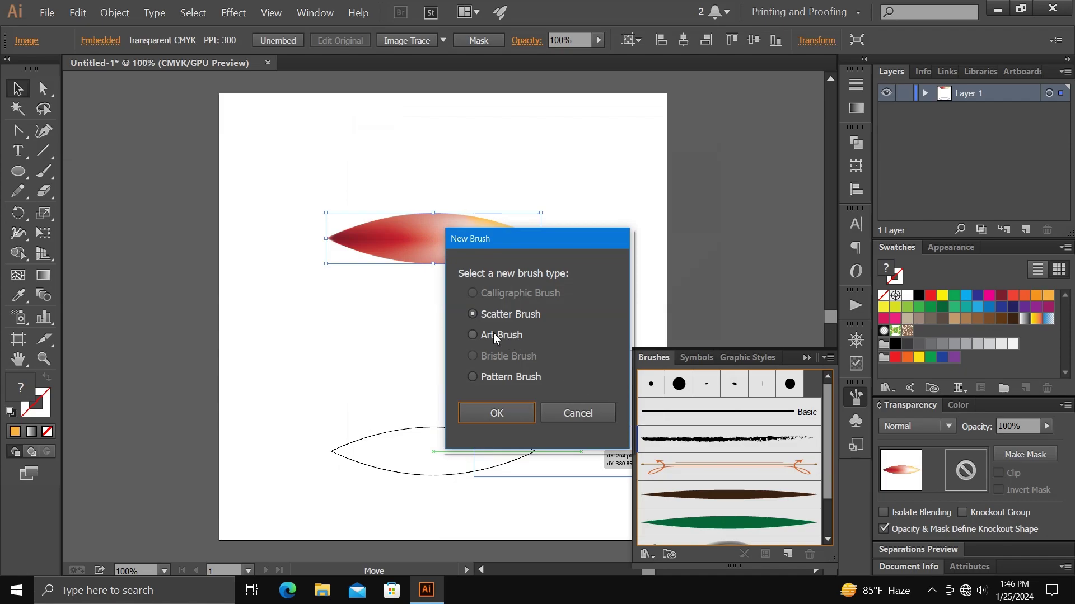
click(473, 335)
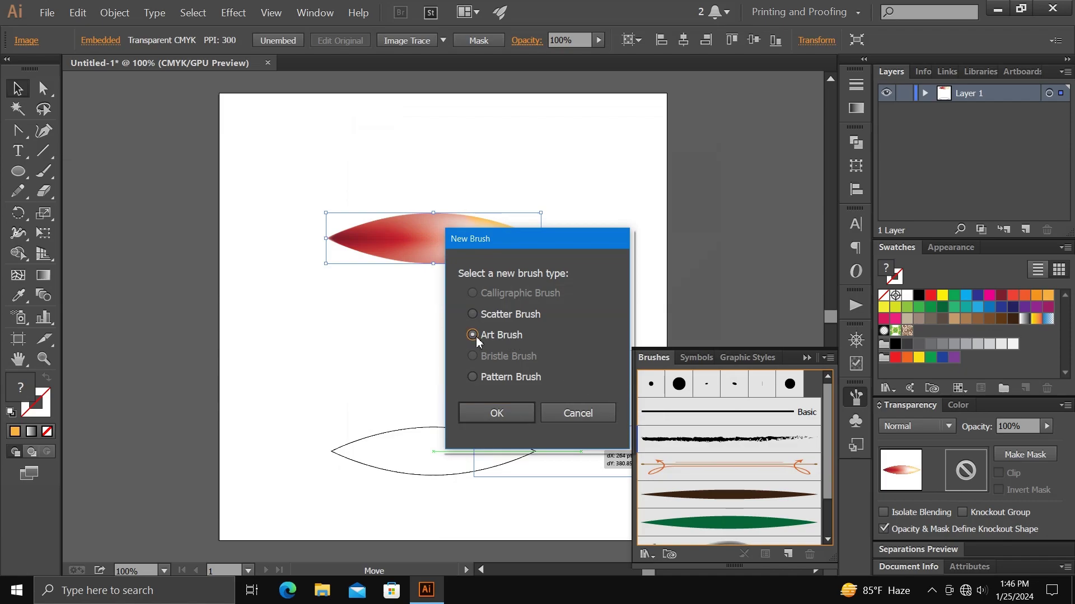
click(500, 414)
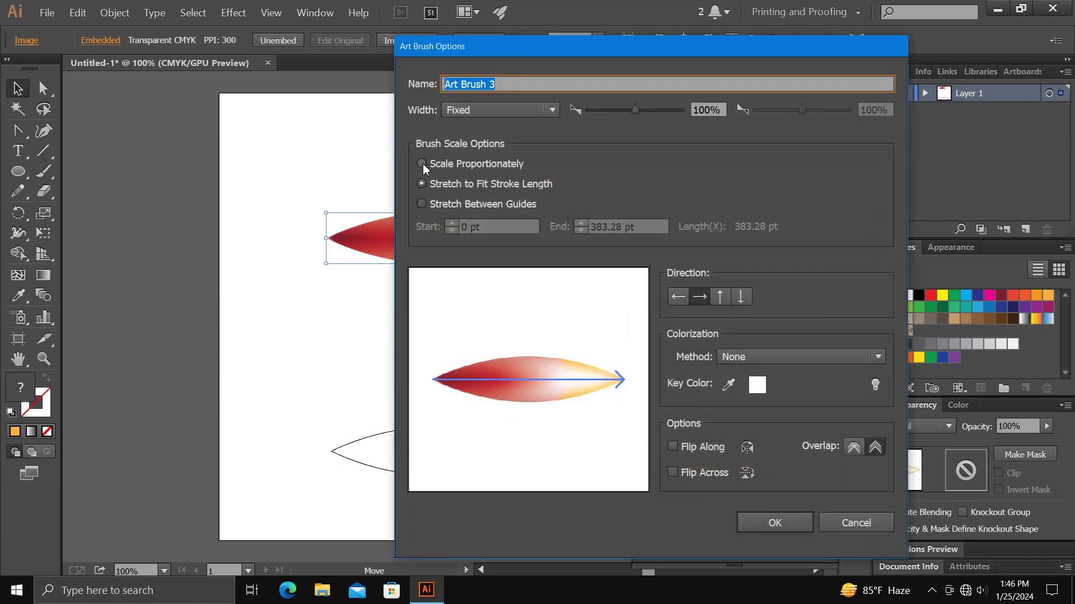
click(423, 163)
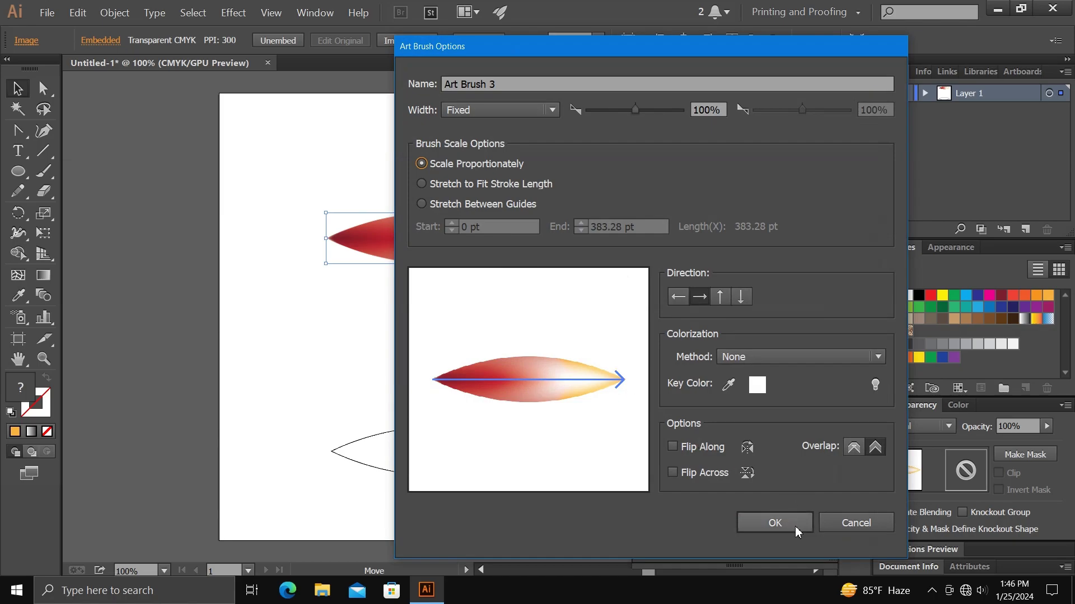
click(775, 523)
drag(484, 435, 479, 343)
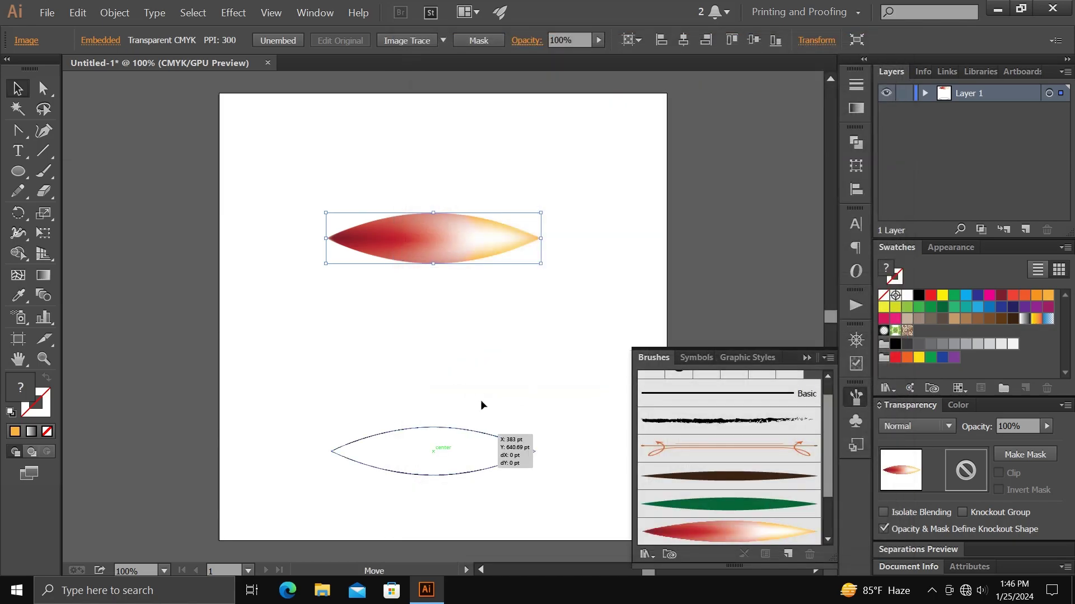
click(519, 413)
Shrink the lower lens shape, zoom to 200%, and set its fill and stroke to None
click(512, 371)
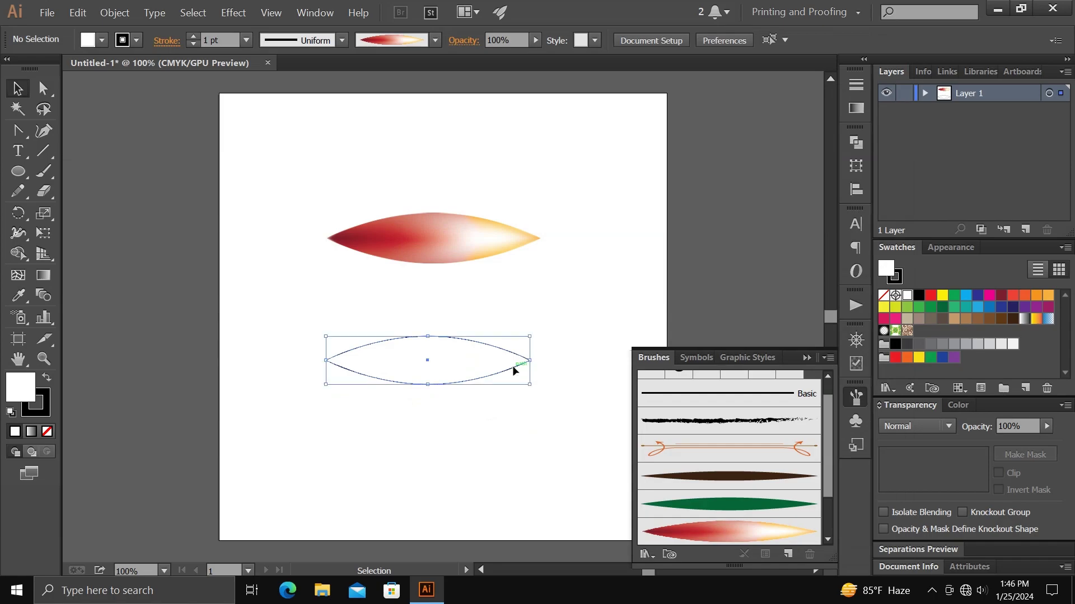
drag(530, 384, 506, 379)
click(531, 408)
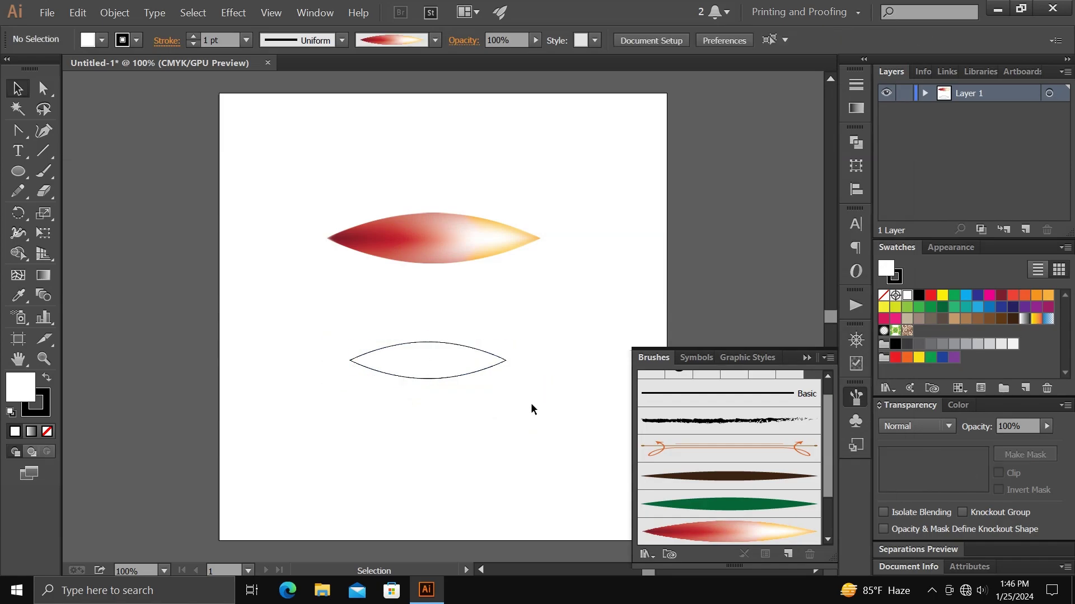
key(ctrl+plus)
key(ctrl+plus)
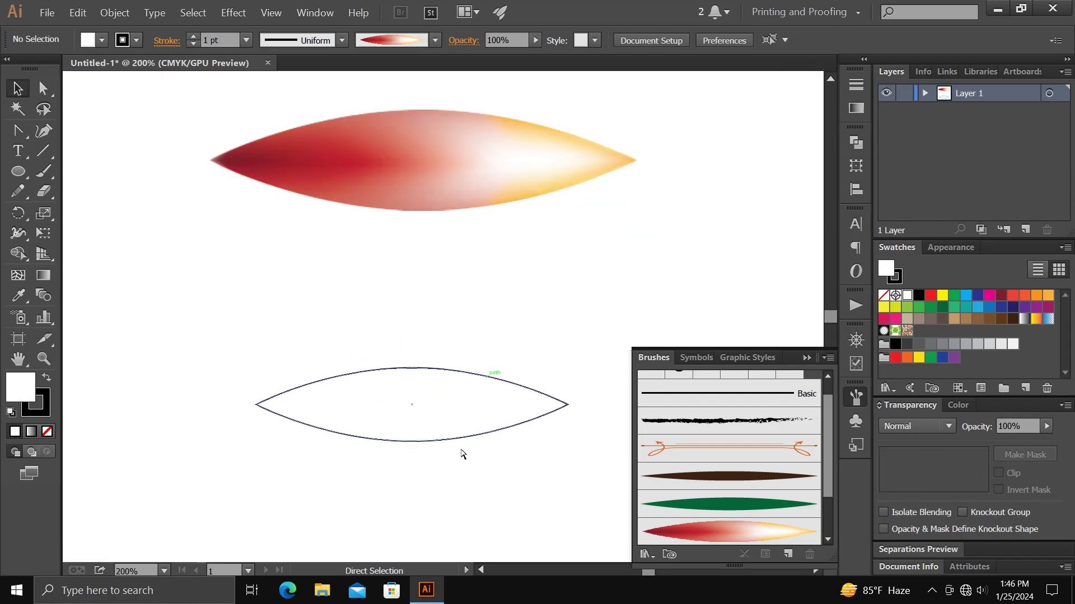
drag(435, 424, 419, 320)
click(432, 331)
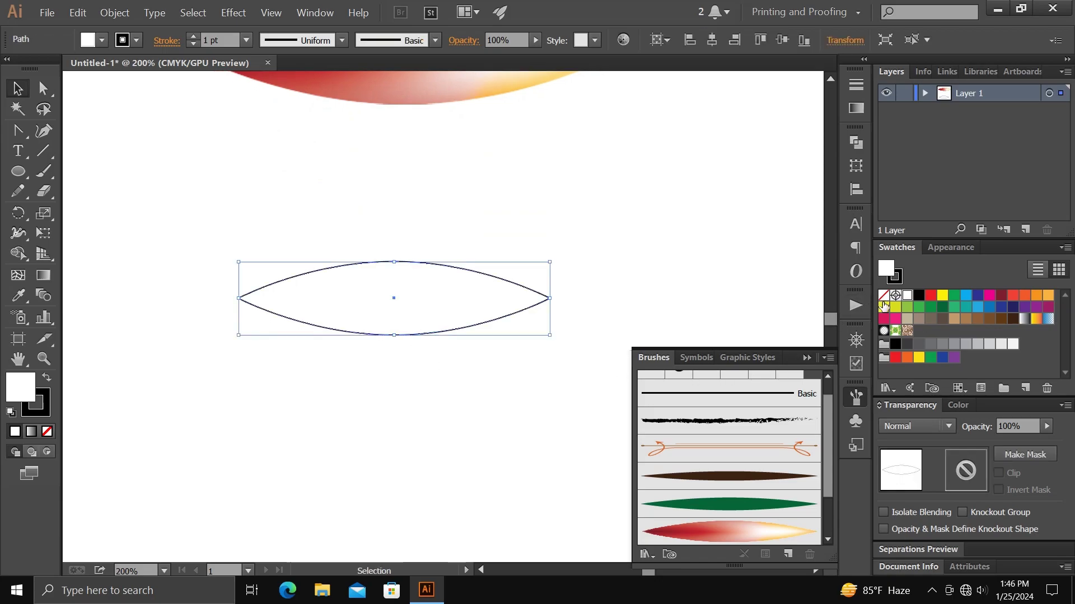
click(884, 296)
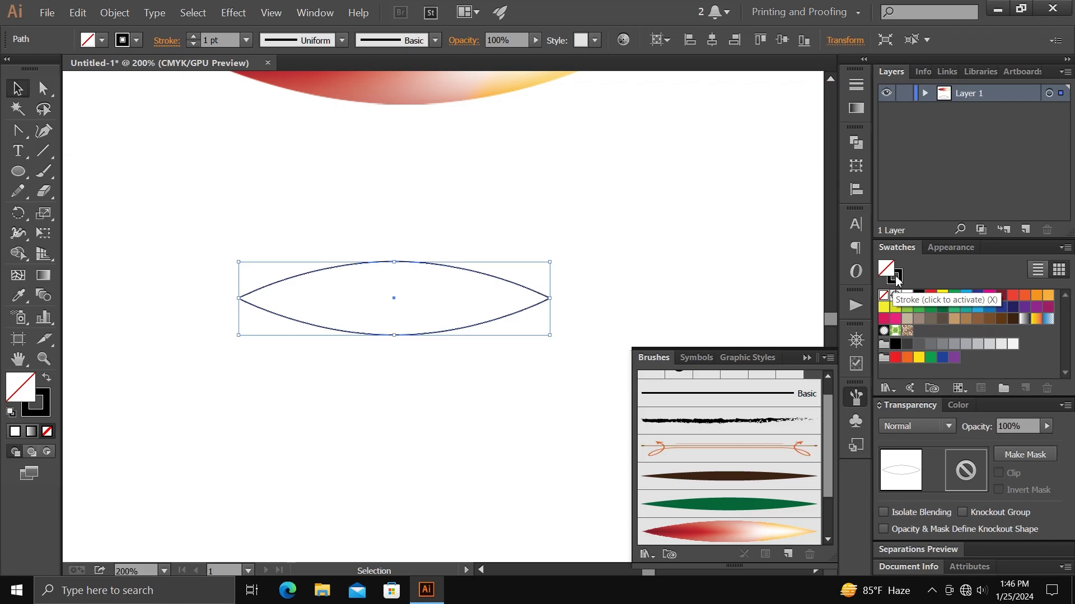
key(x)
click(884, 296)
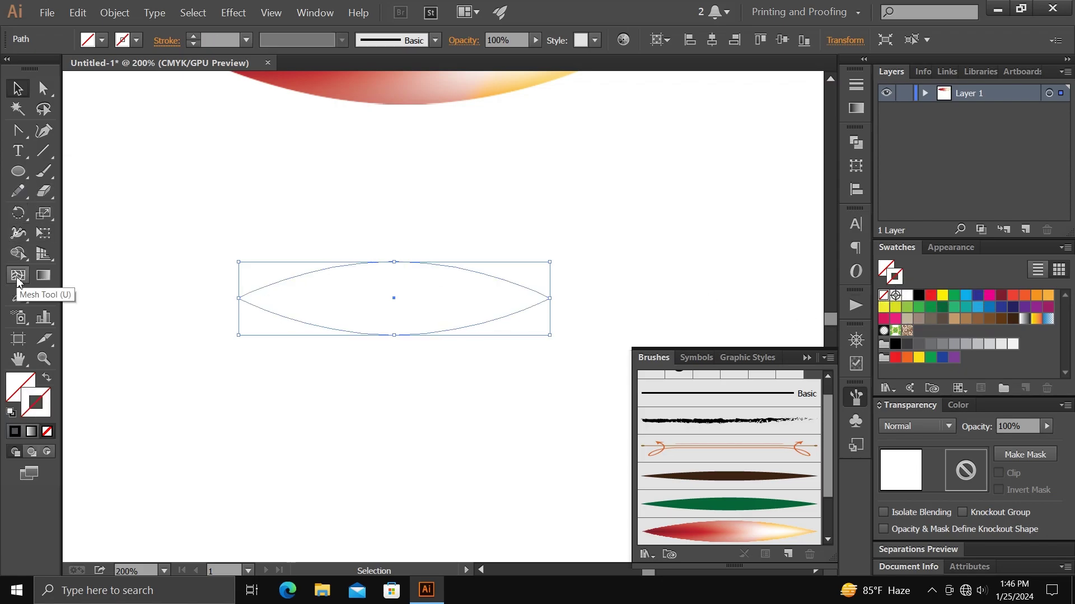
Add green mesh points across the lens, shading yellow-green toward the right tip
click(18, 277)
click(343, 388)
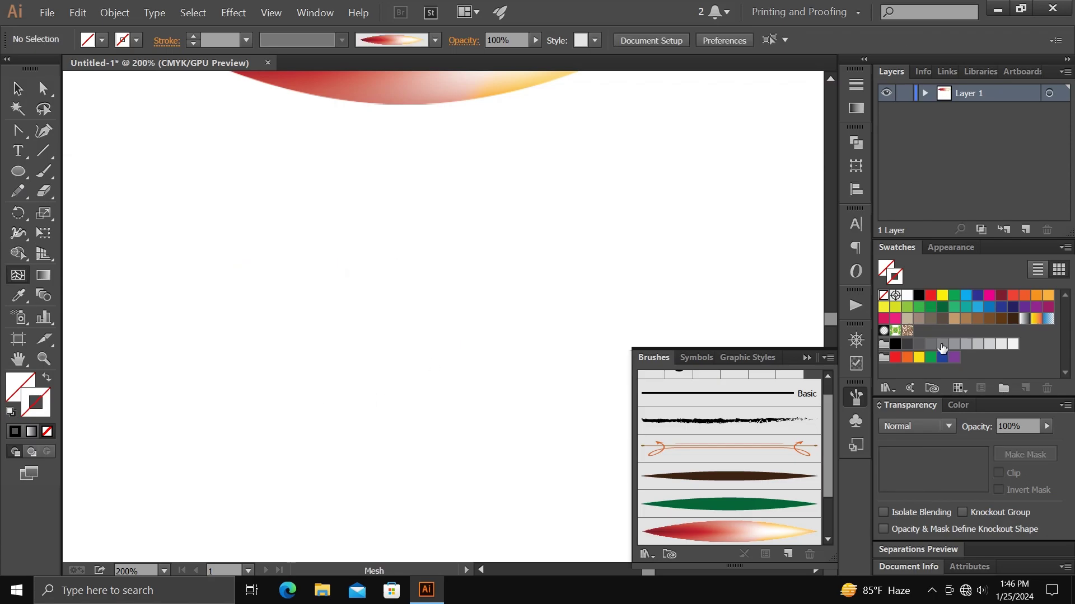
click(907, 307)
click(549, 298)
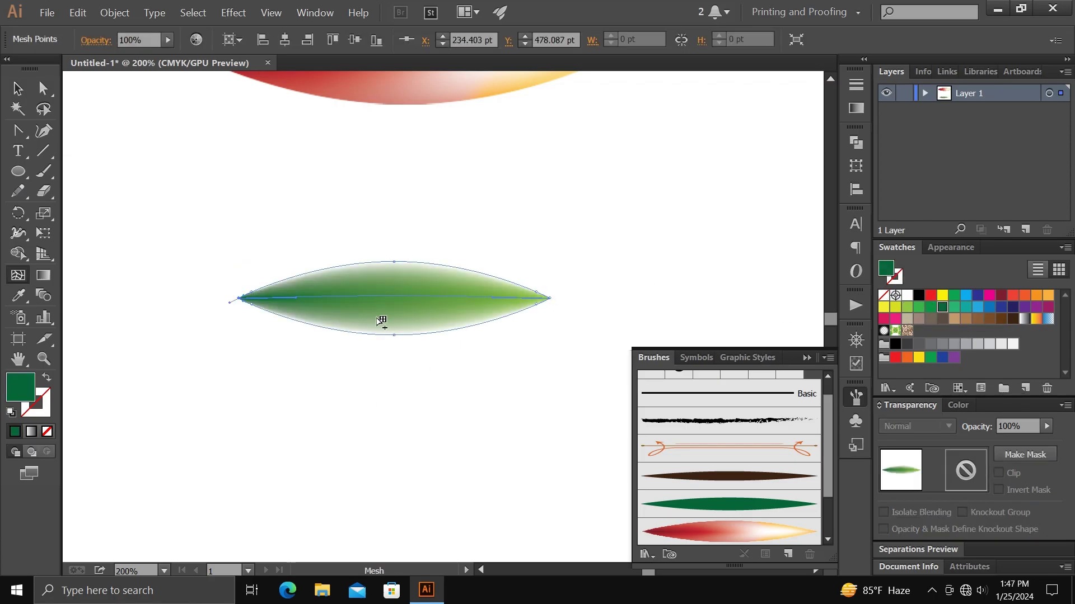
click(509, 298)
click(895, 307)
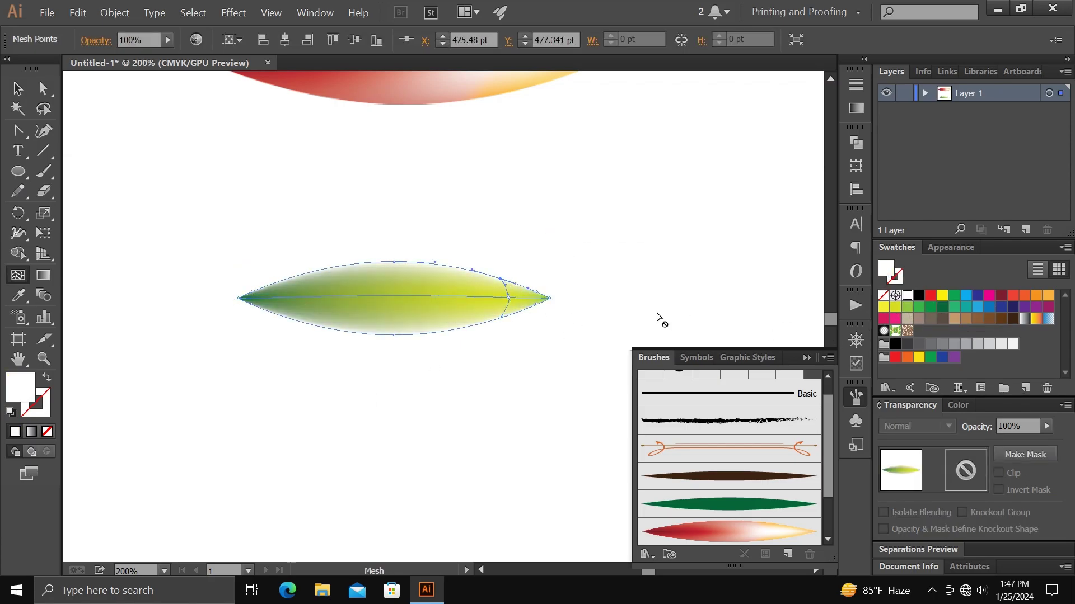
click(286, 298)
click(918, 306)
click(344, 298)
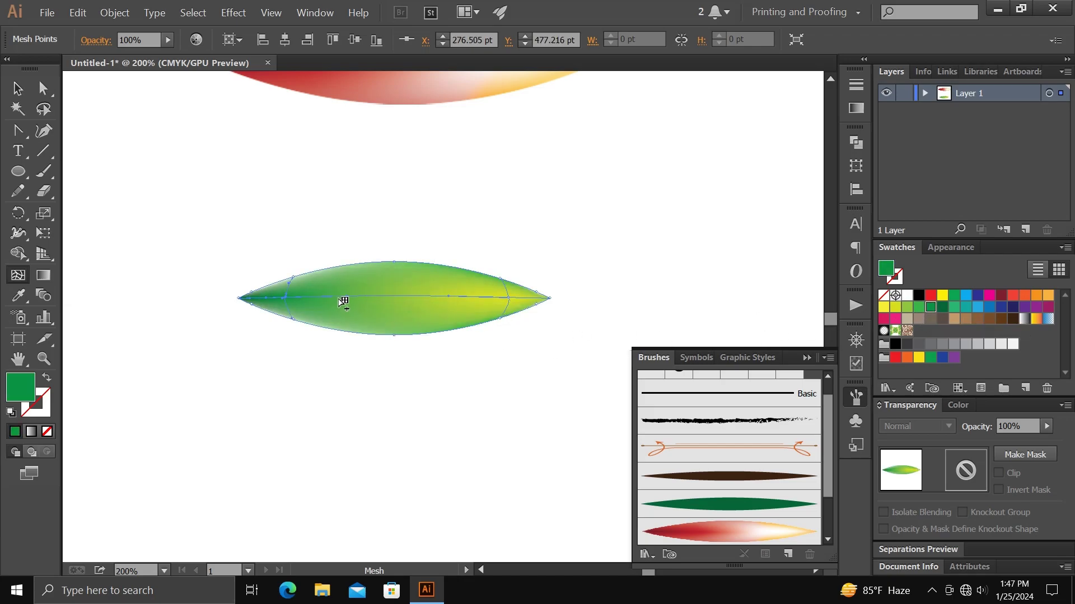
click(930, 307)
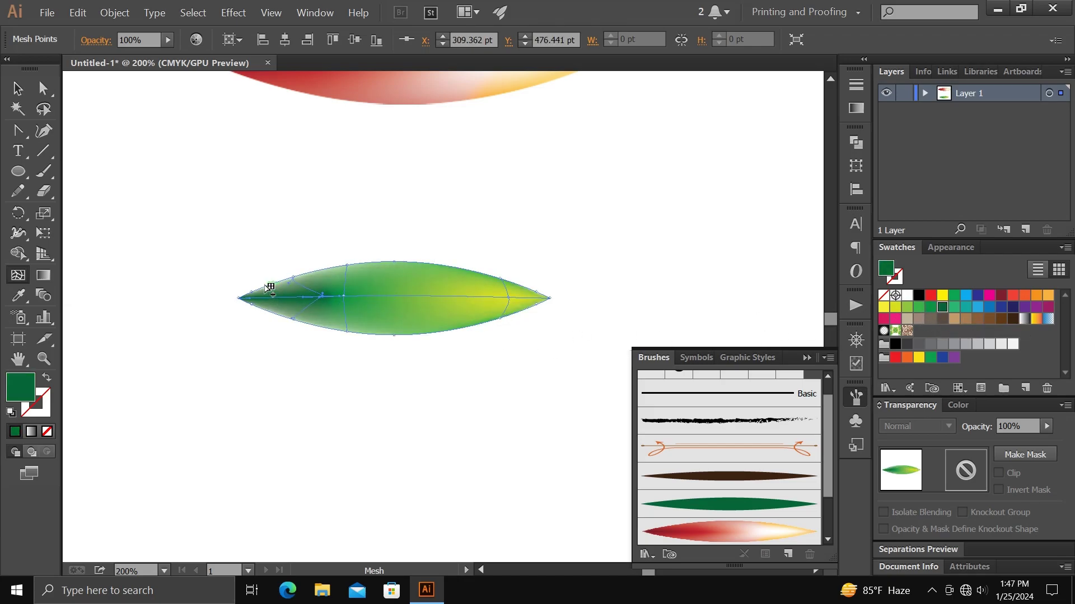
Colour the left-side and top-edge mesh points dark green, then select the finished leaf
click(293, 277)
click(934, 307)
click(294, 319)
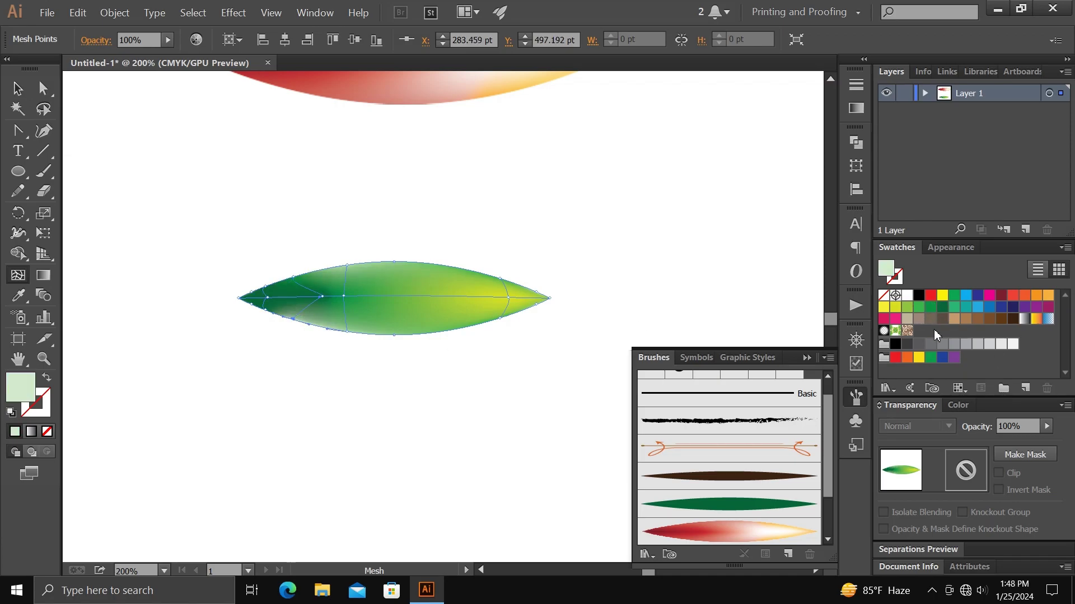
click(935, 307)
click(370, 295)
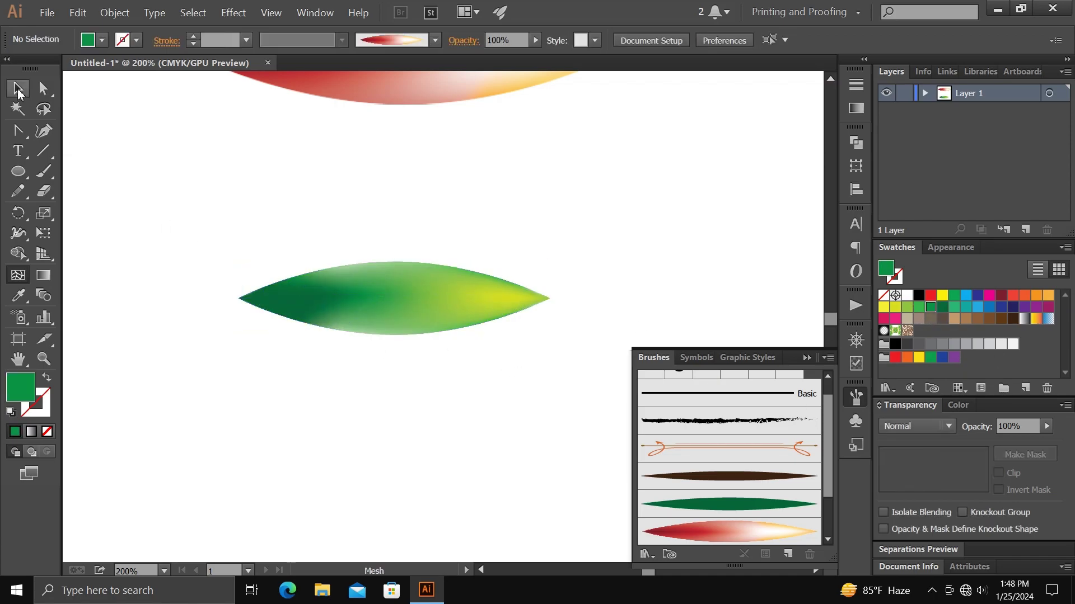
click(347, 266)
click(919, 311)
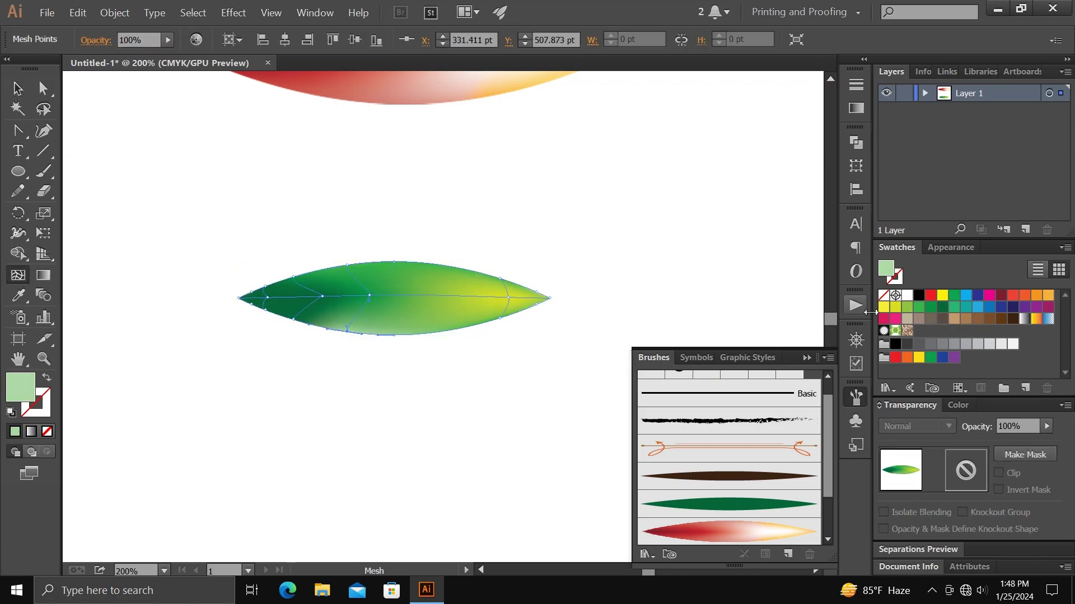
key(v)
click(391, 408)
click(391, 302)
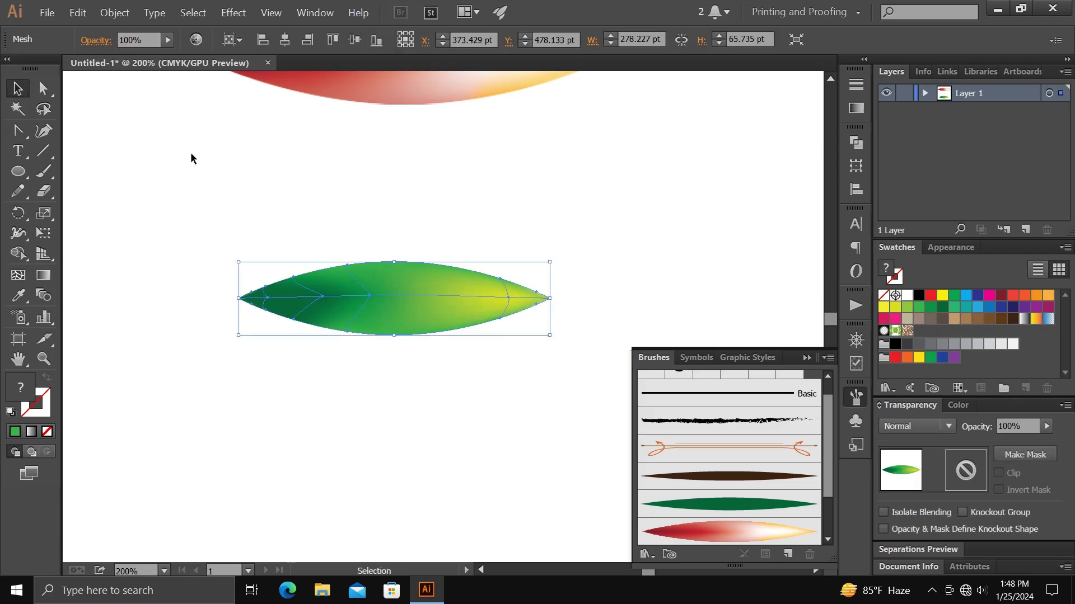
Rasterize the green leaf at 300 ppi
click(116, 12)
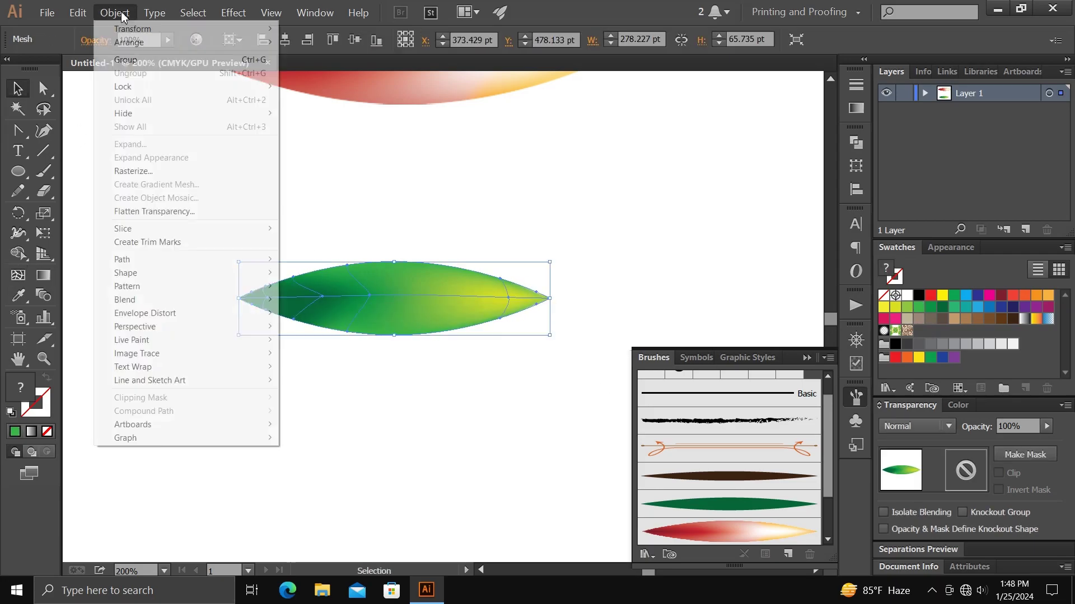
click(142, 171)
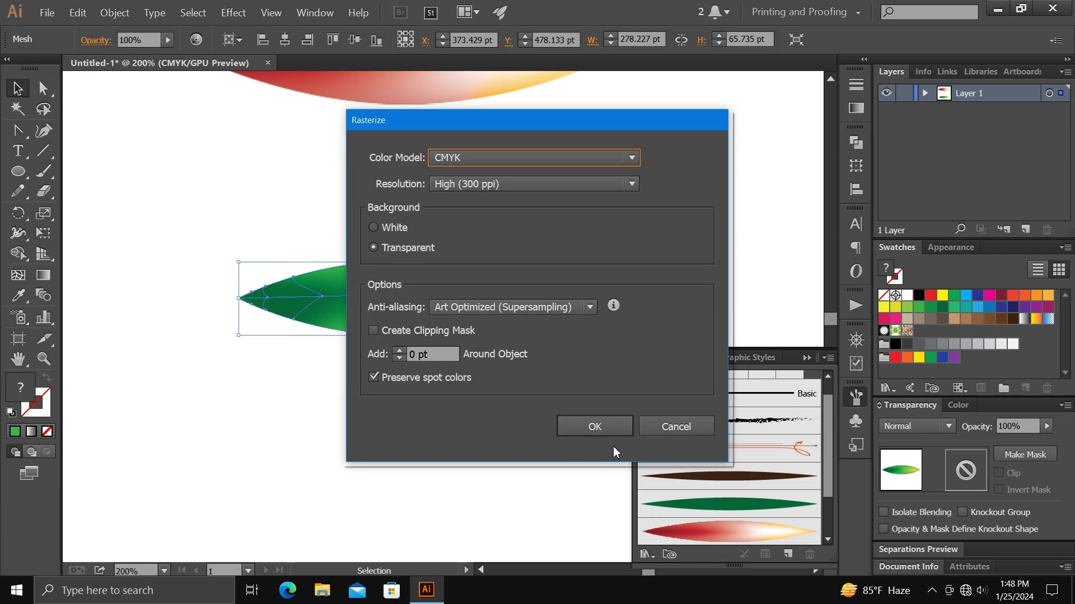
click(593, 431)
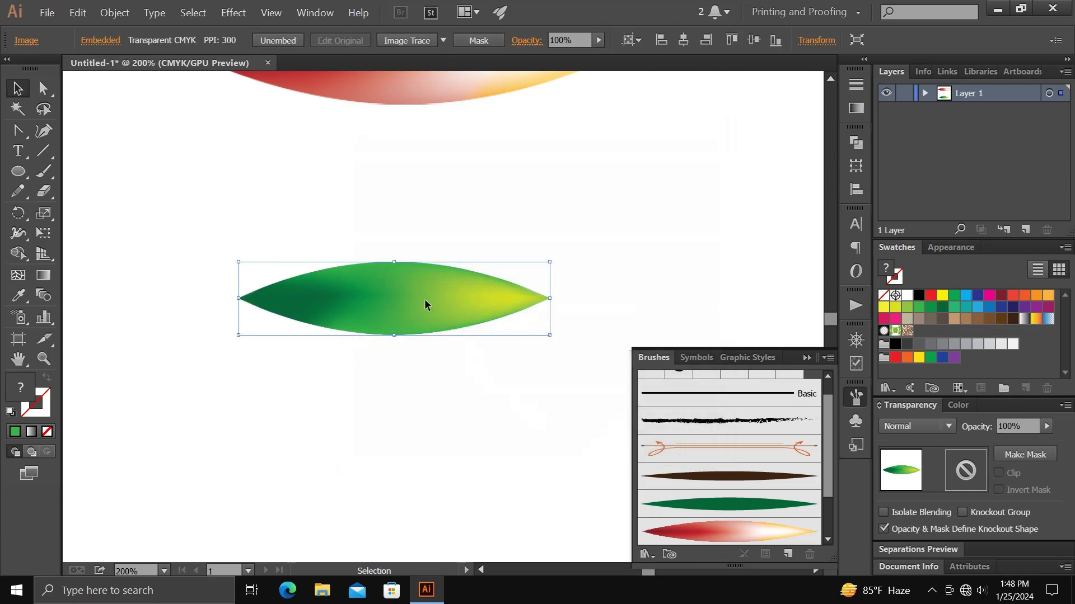
Turn the leaf image into a proportionally scaling art brush named Art Brush 4
drag(424, 299, 648, 476)
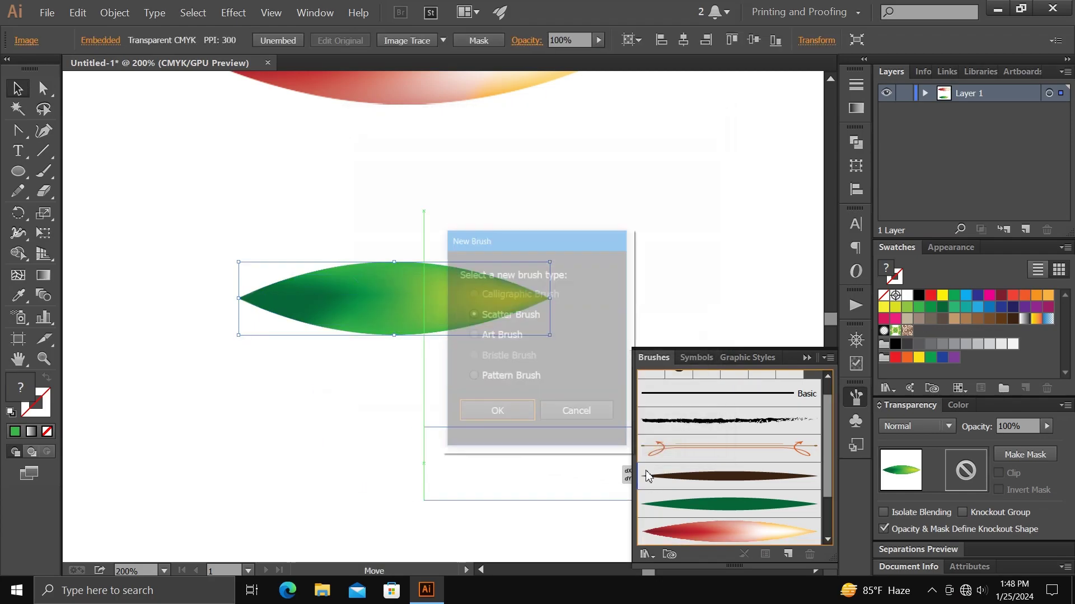
click(473, 335)
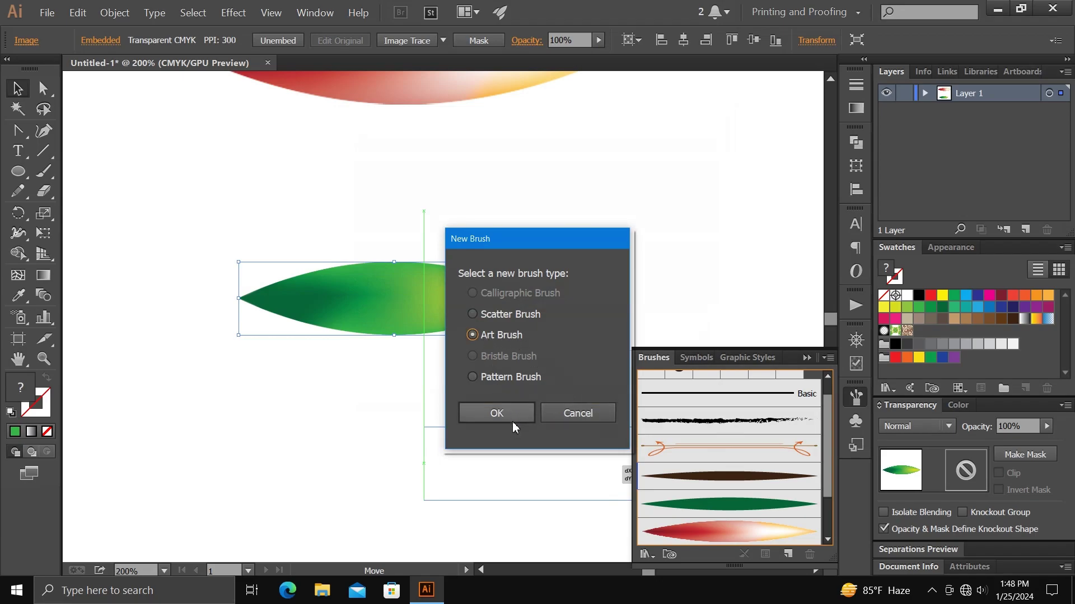
click(492, 413)
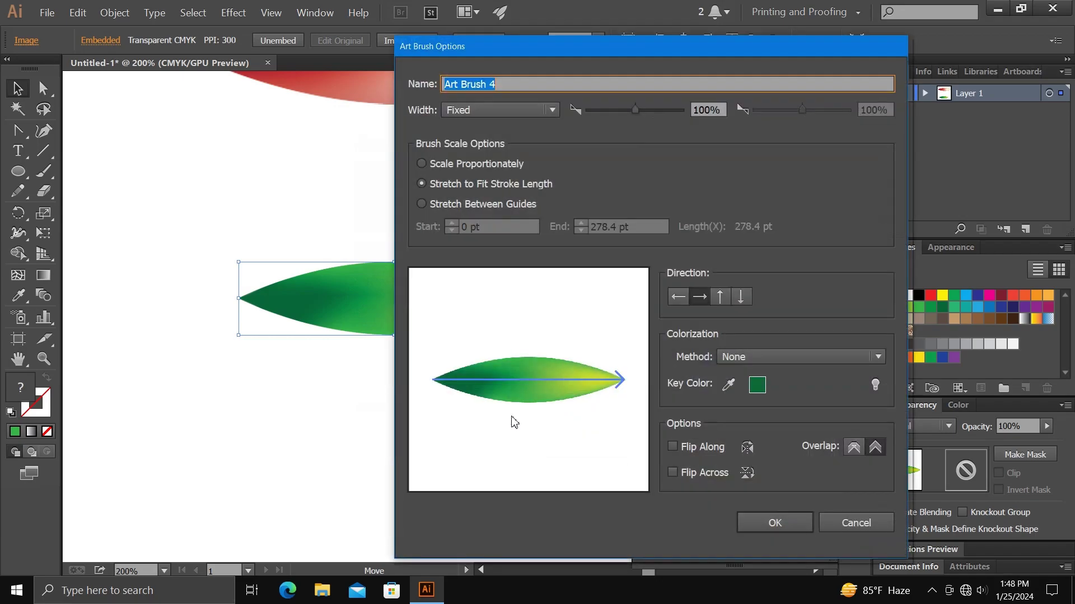
click(421, 164)
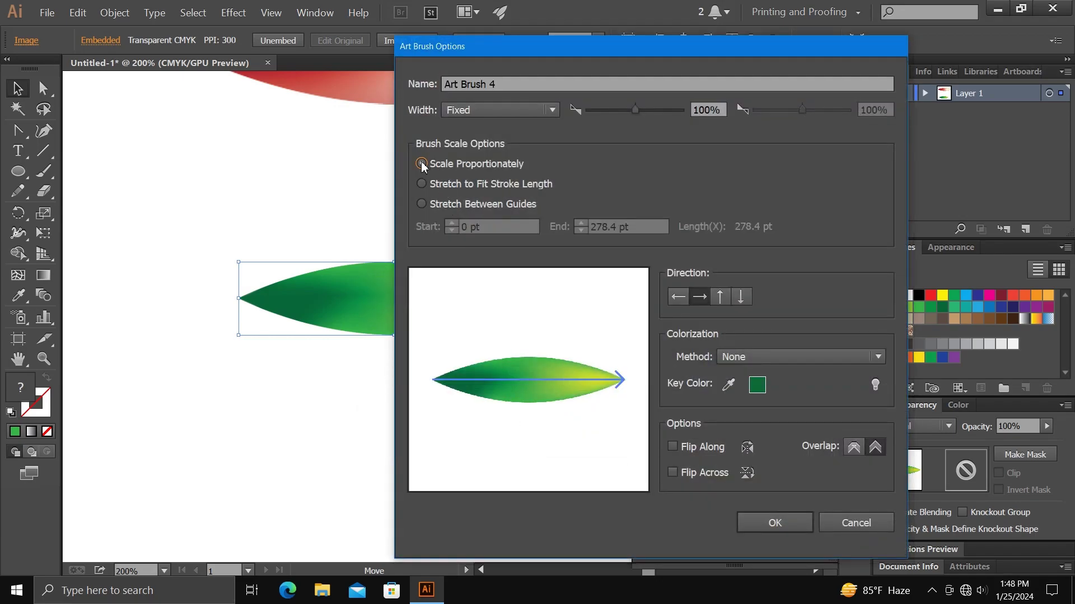
click(774, 523)
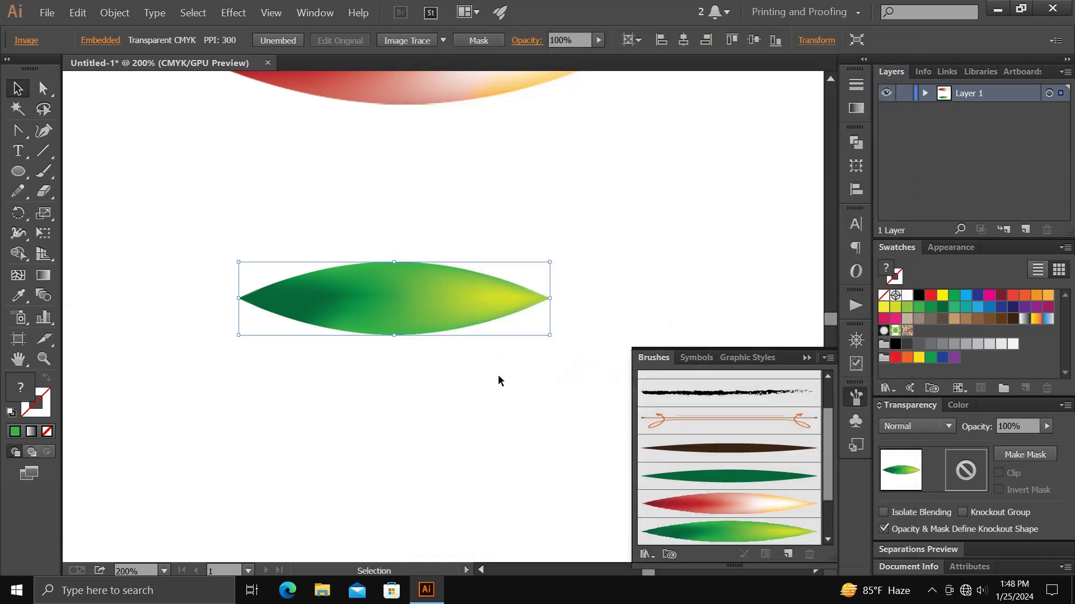
key(ctrl+0)
Delete both leaf shapes to leave the artboard empty
drag(331, 167, 430, 408)
key(Delete)
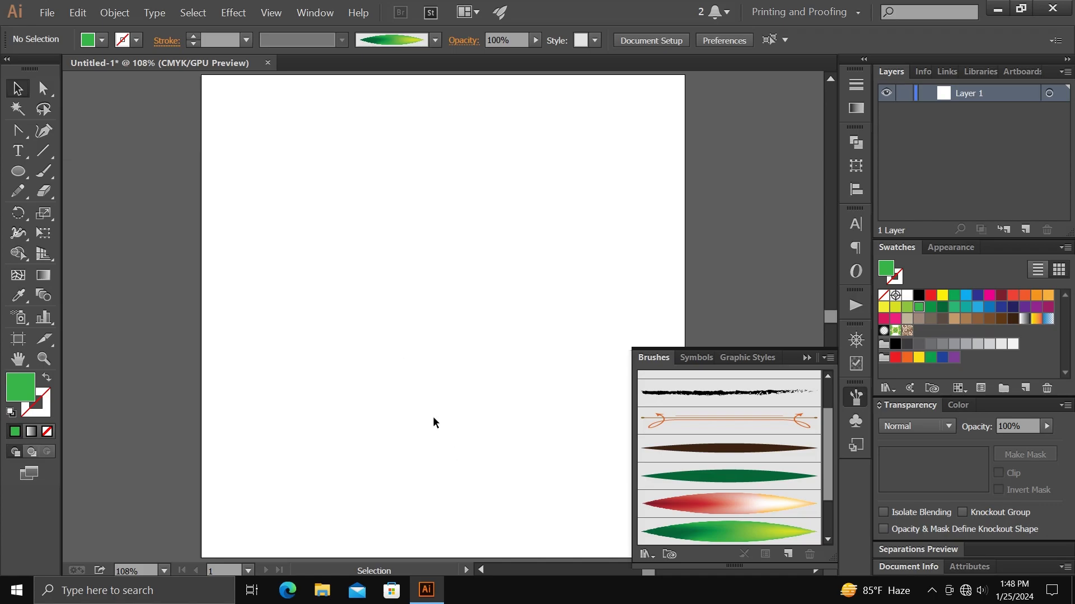
drag(428, 384, 352, 381)
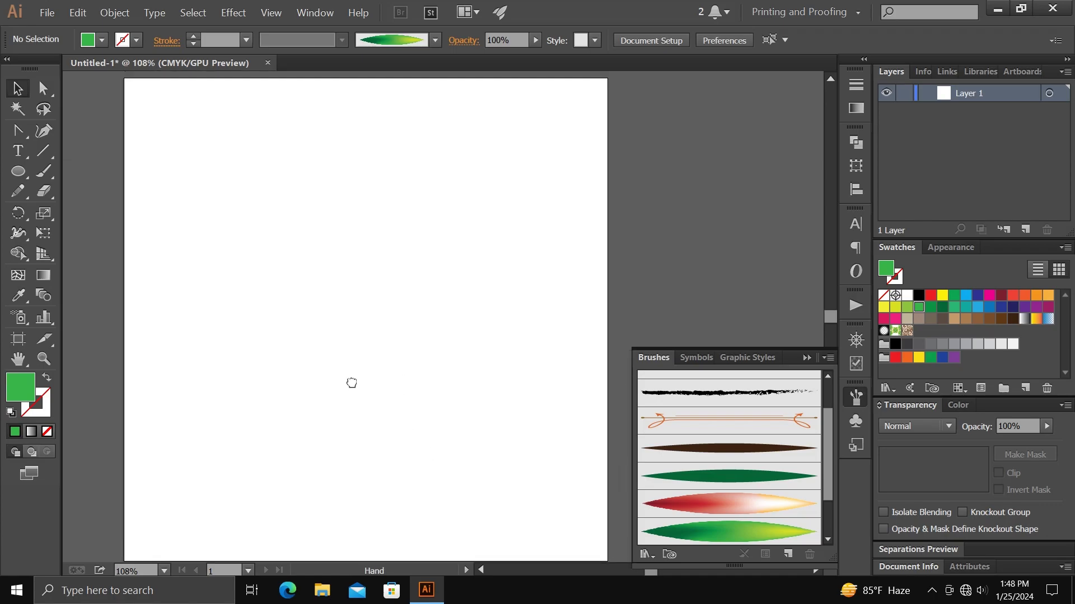
Switch to the Paintbrush with the red petal brush, with fill and stroke set to None
click(51, 174)
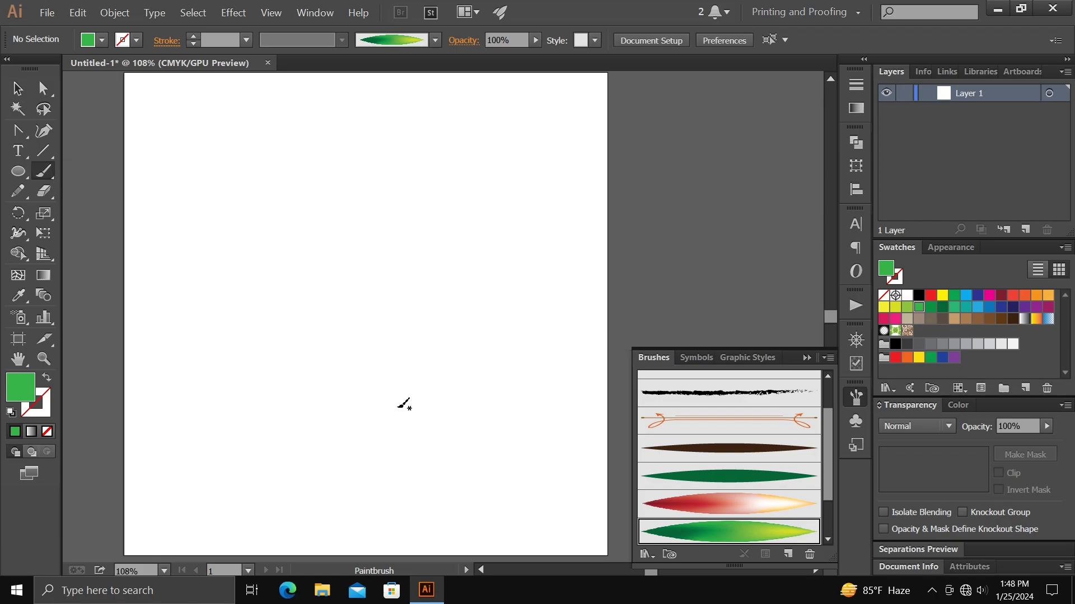
click(666, 507)
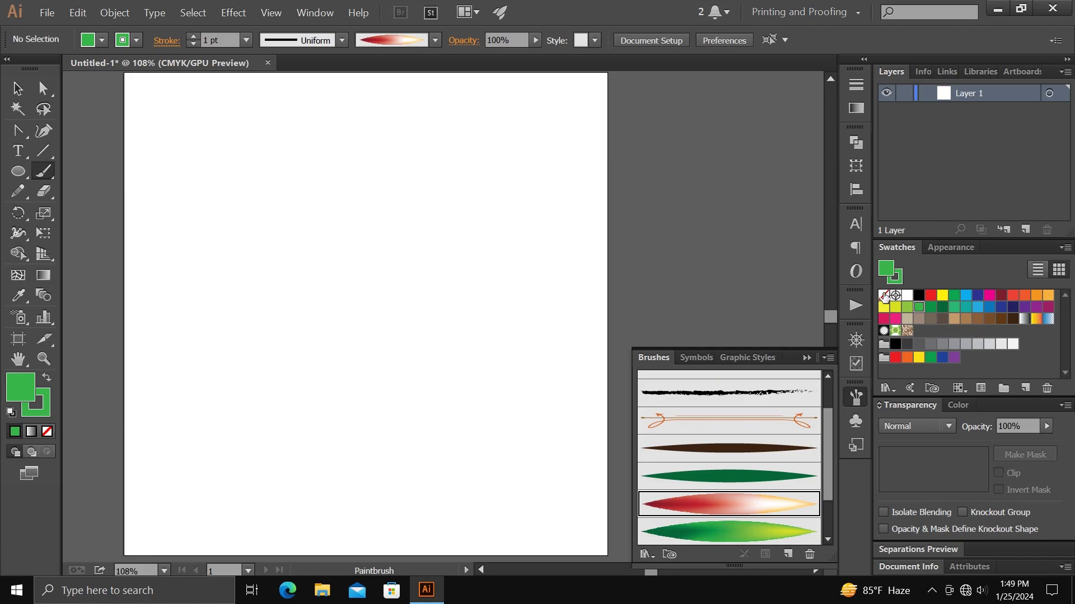
click(884, 295)
click(895, 277)
click(885, 295)
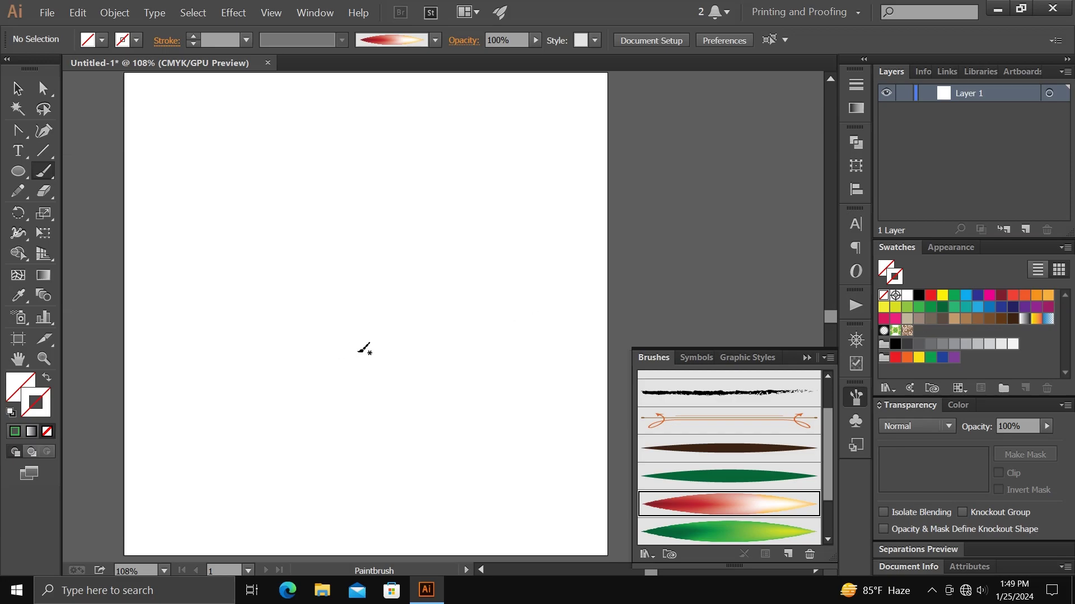
Paint the first red-to-gold petals above and left of the centre, undoing bad strokes
key(ctrl+z)
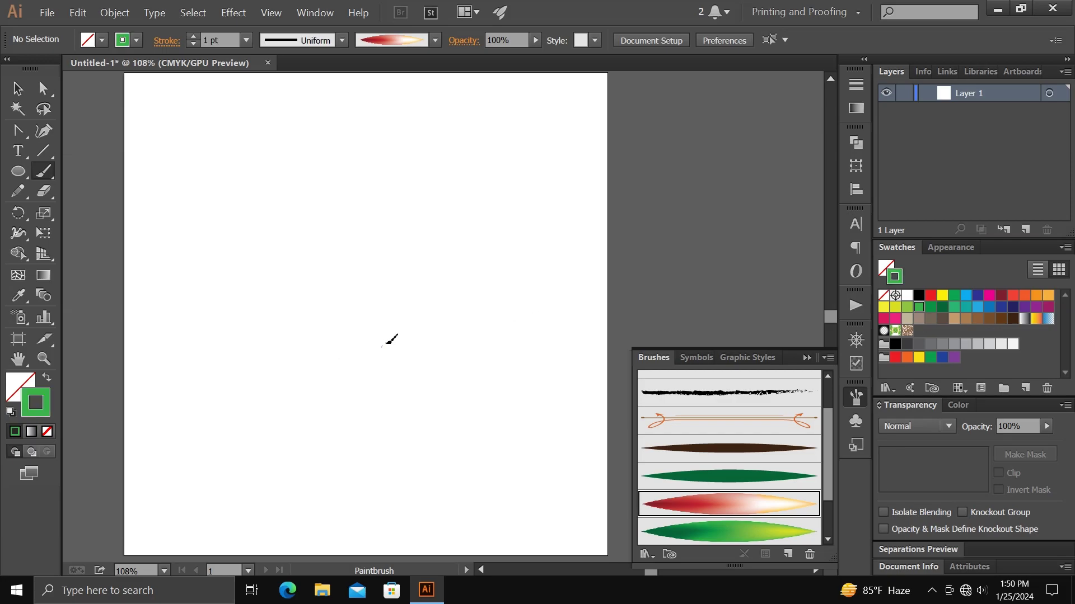
drag(439, 232, 382, 347)
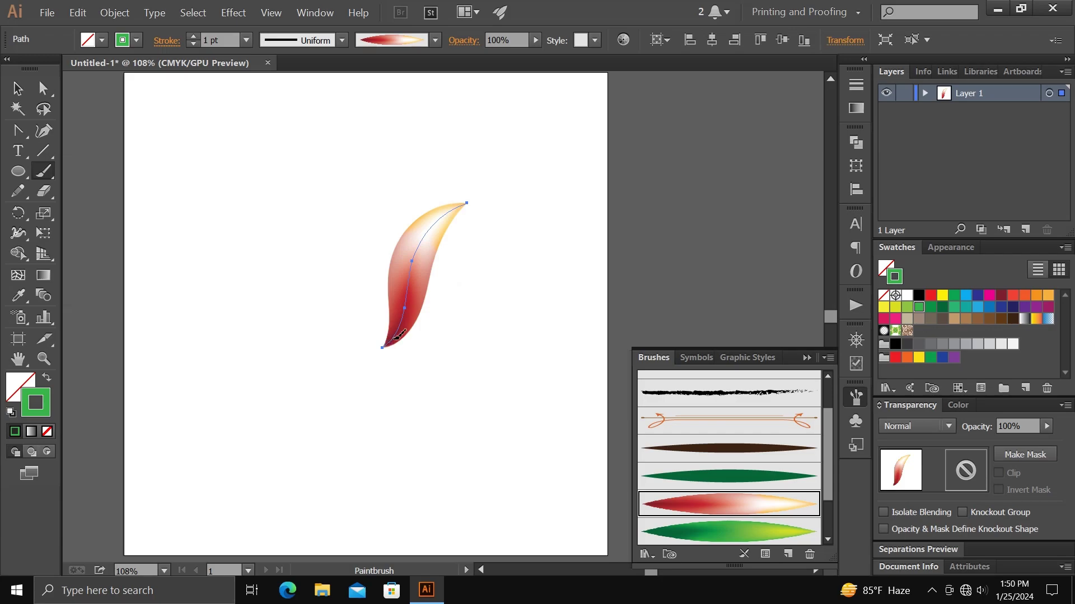
drag(541, 274, 532, 275)
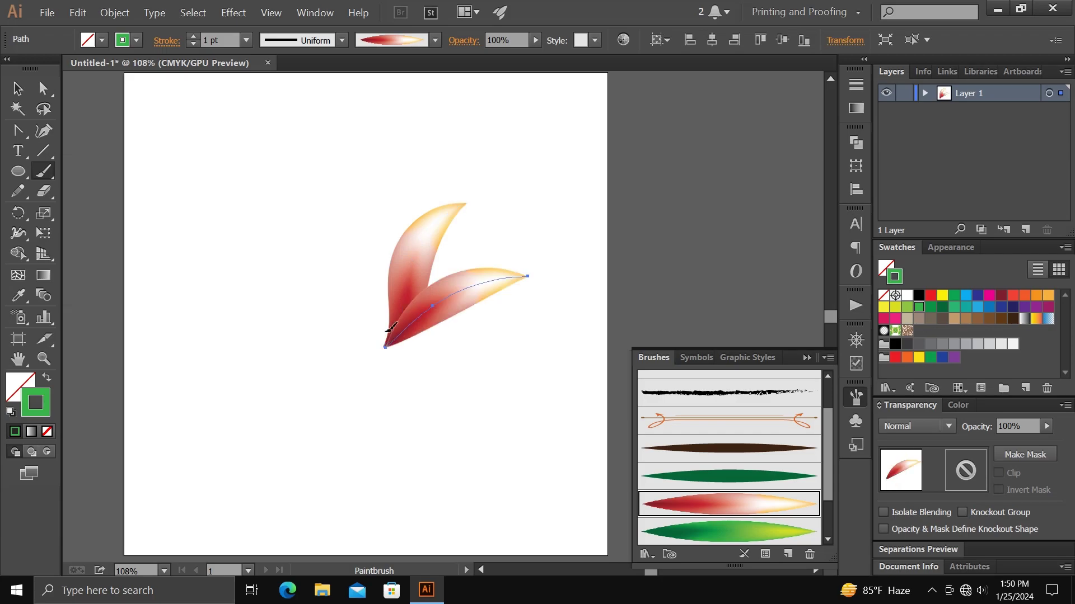
drag(311, 190, 312, 191)
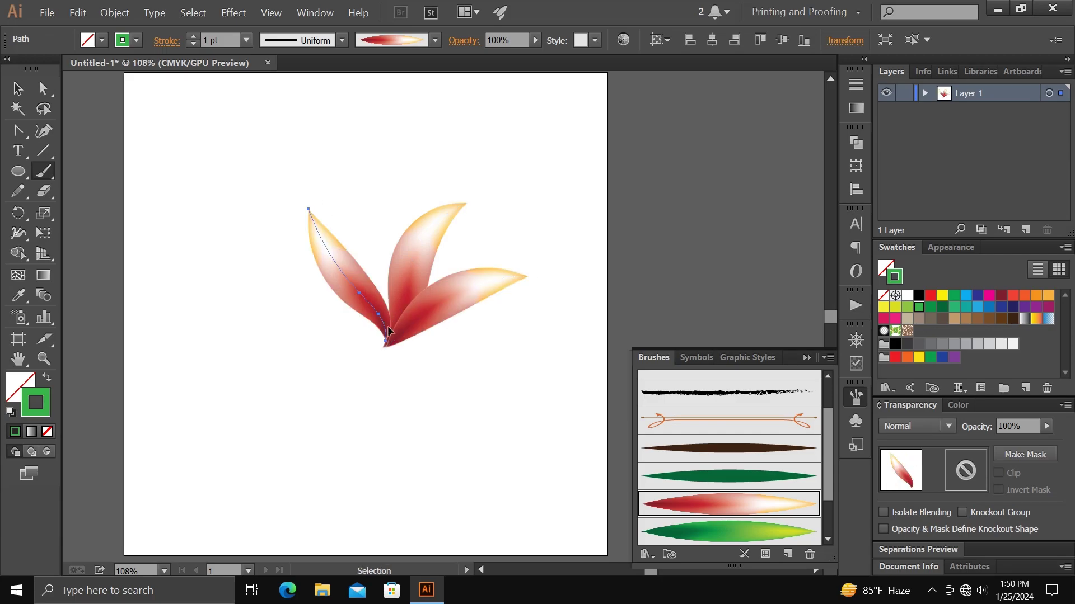
key(ctrl+z)
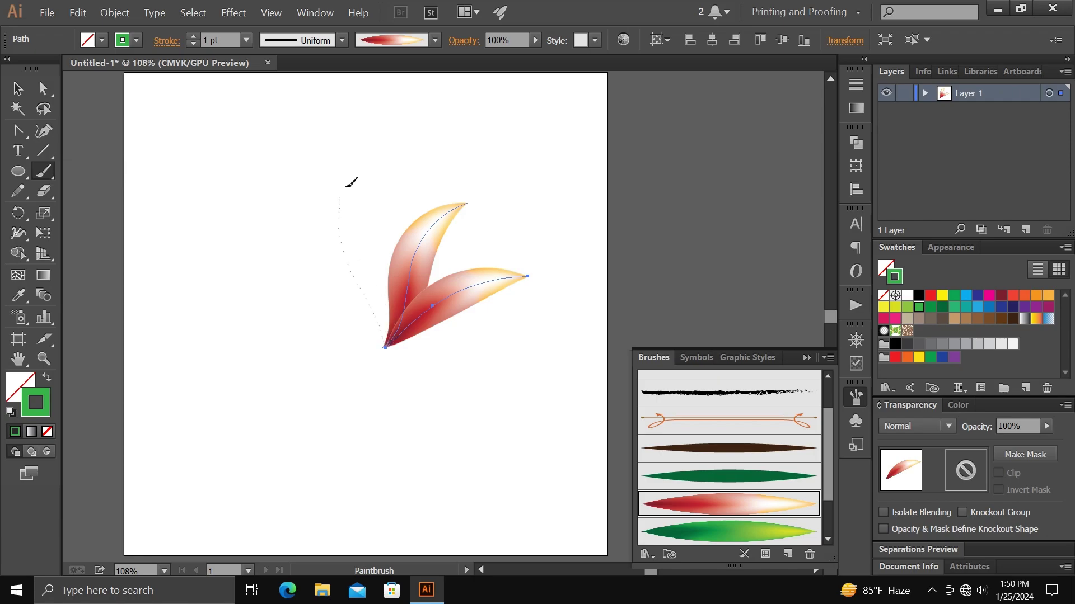
drag(346, 187, 342, 192)
key(ctrl+z)
drag(356, 203, 359, 195)
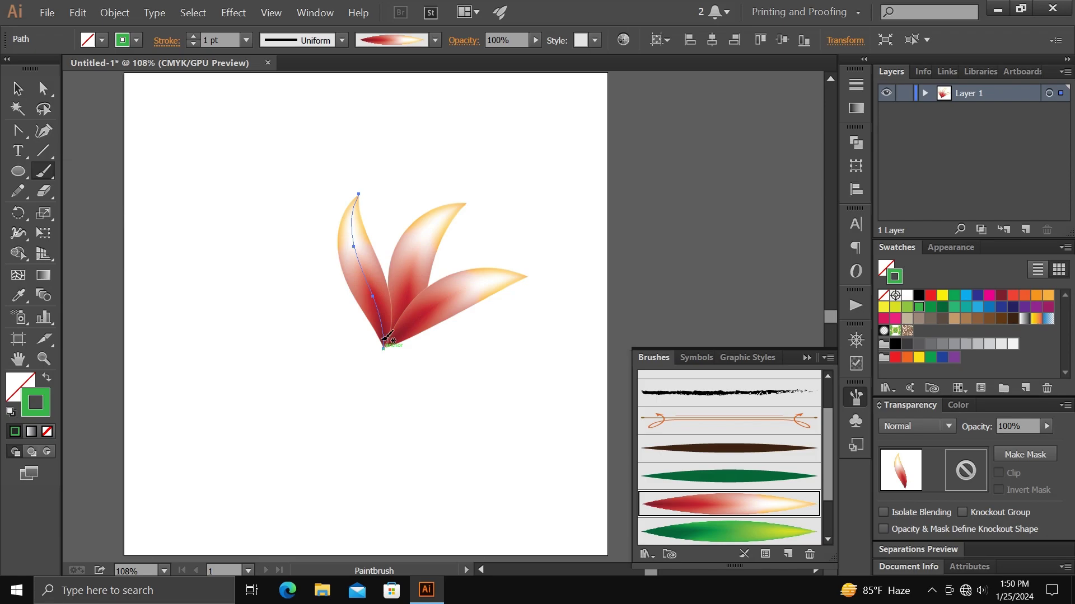
drag(251, 221, 381, 346)
key(ctrl+z)
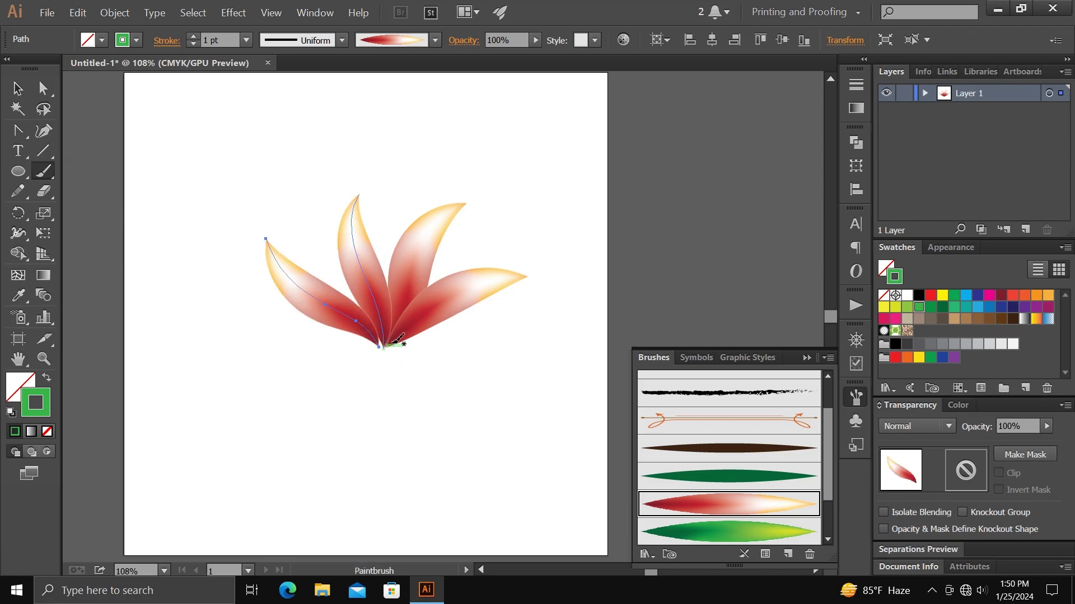
Paint petals fanning to the lower left, bottom and lower right of the centre
drag(248, 314, 386, 359)
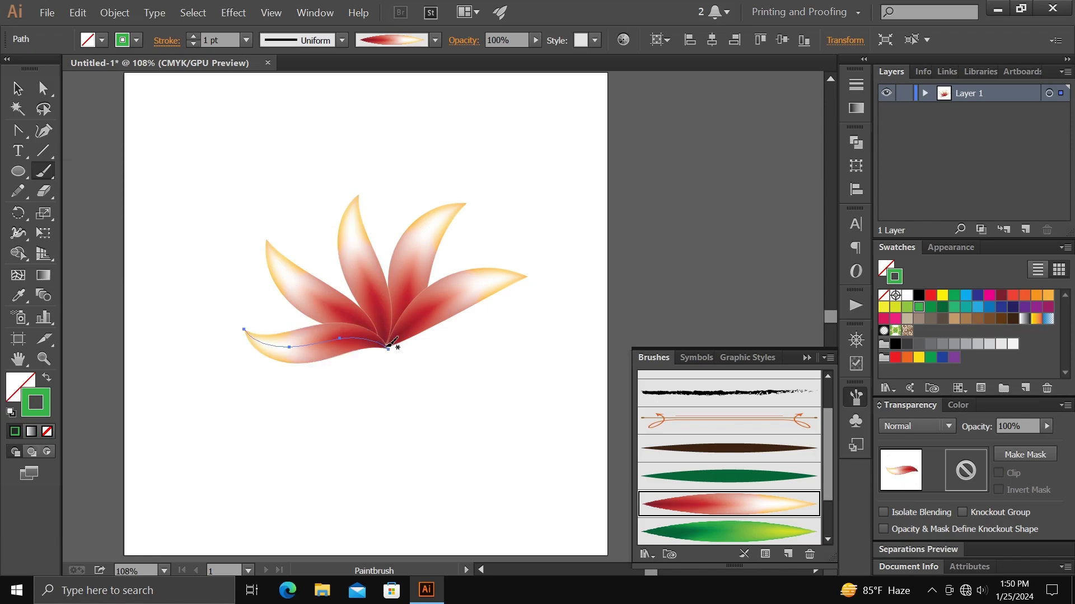
drag(271, 430, 258, 431)
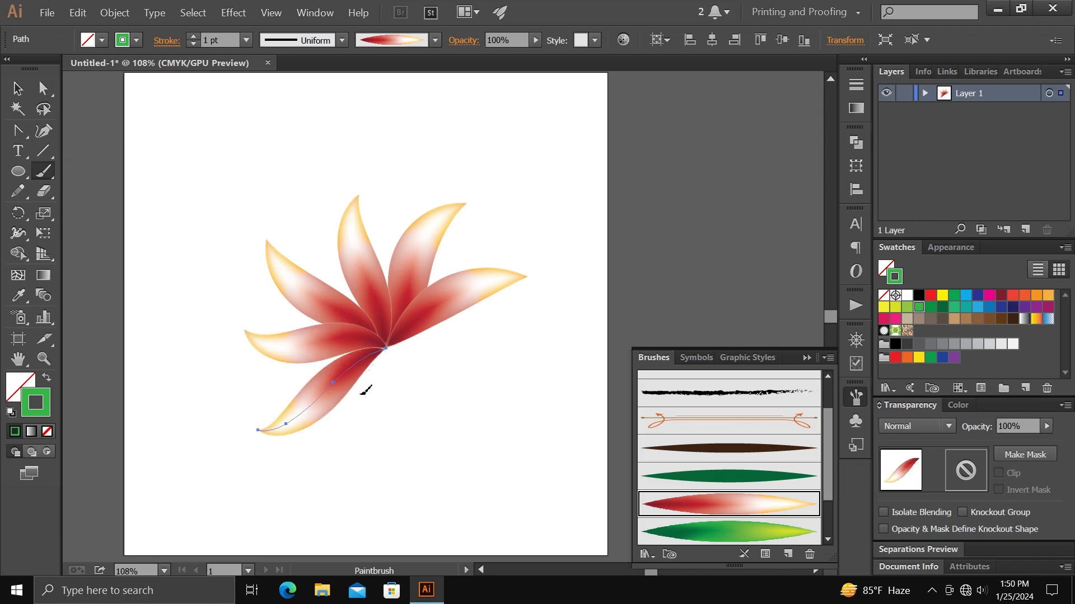
drag(342, 448, 344, 447)
key(ctrl+z)
drag(365, 407, 331, 474)
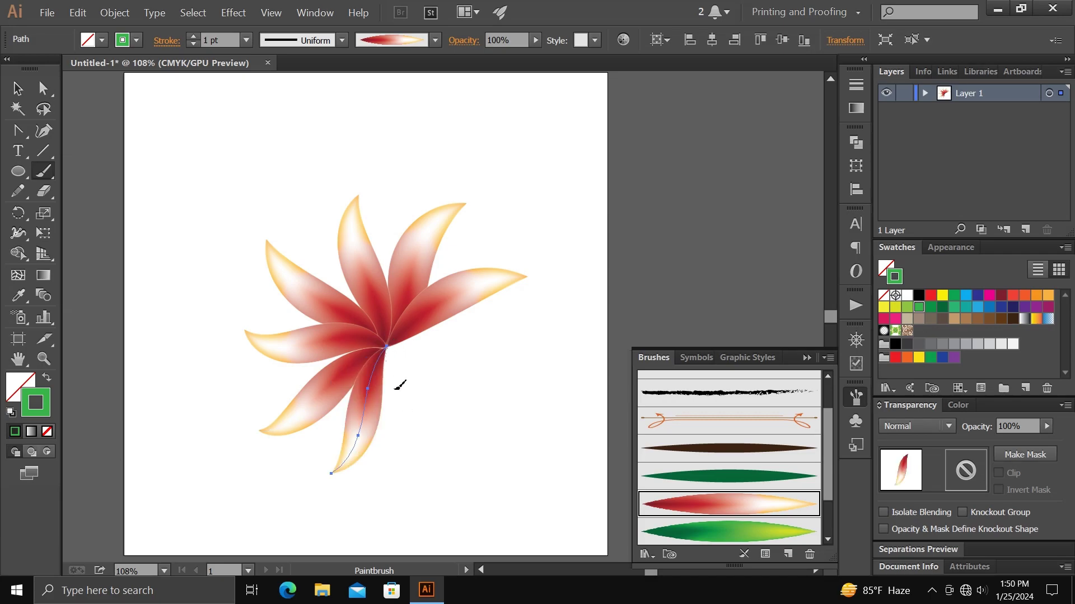
drag(402, 473, 401, 471)
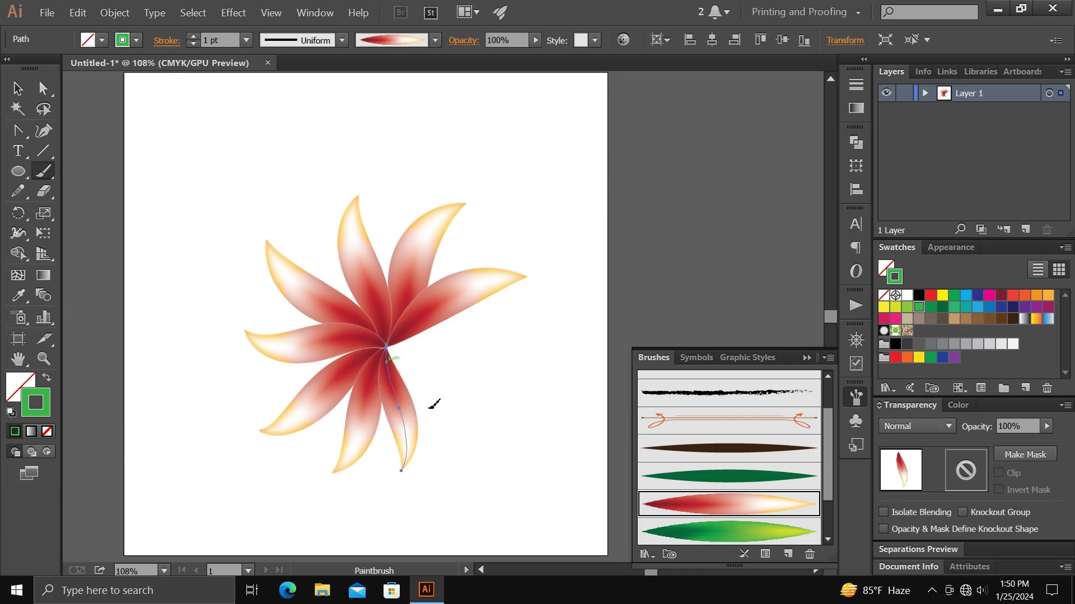
drag(492, 430, 489, 435)
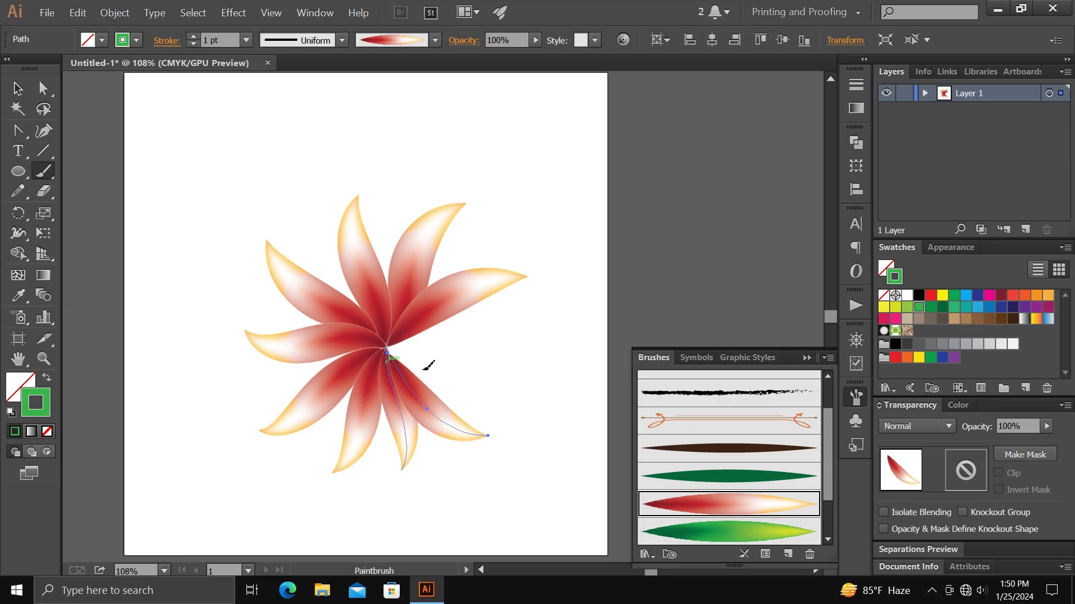
drag(500, 390, 515, 419)
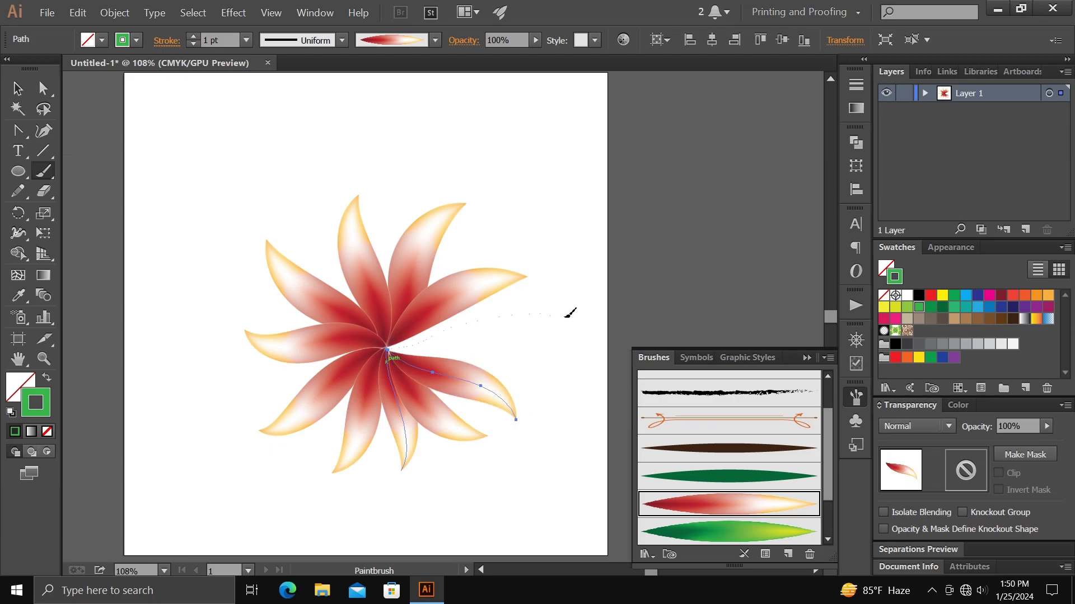
Add a right-pointing petal, undoing the stray strokes and a failed reshape
drag(570, 313, 575, 311)
key(ctrl+z)
key(ctrl+shift+z)
key(ctrl+z)
drag(533, 355, 533, 354)
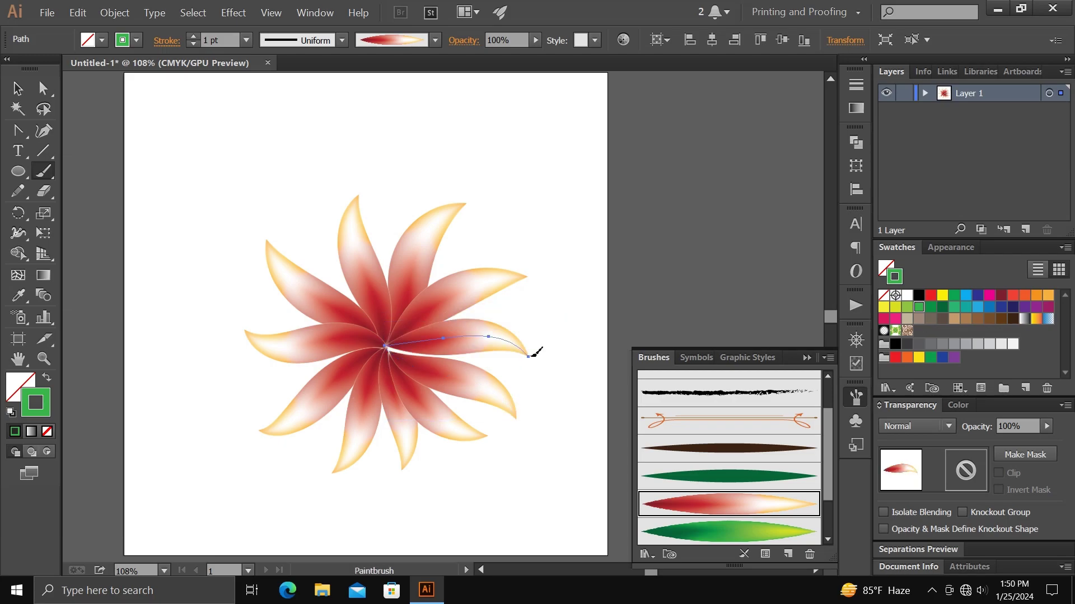
ctrl+shift+click(385, 345)
drag(386, 346, 534, 378)
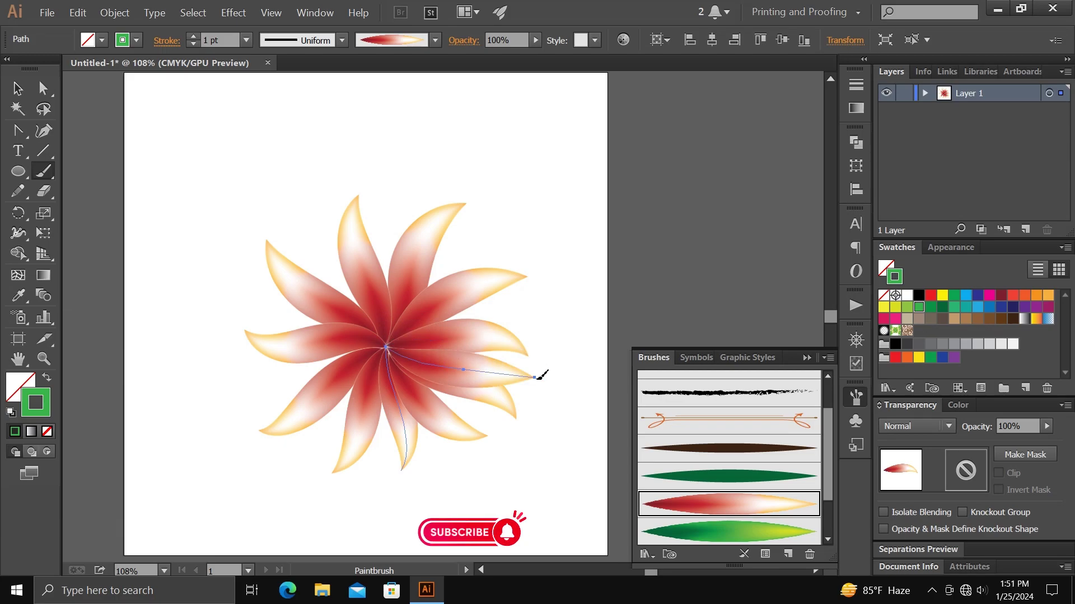
key(ctrl+z)
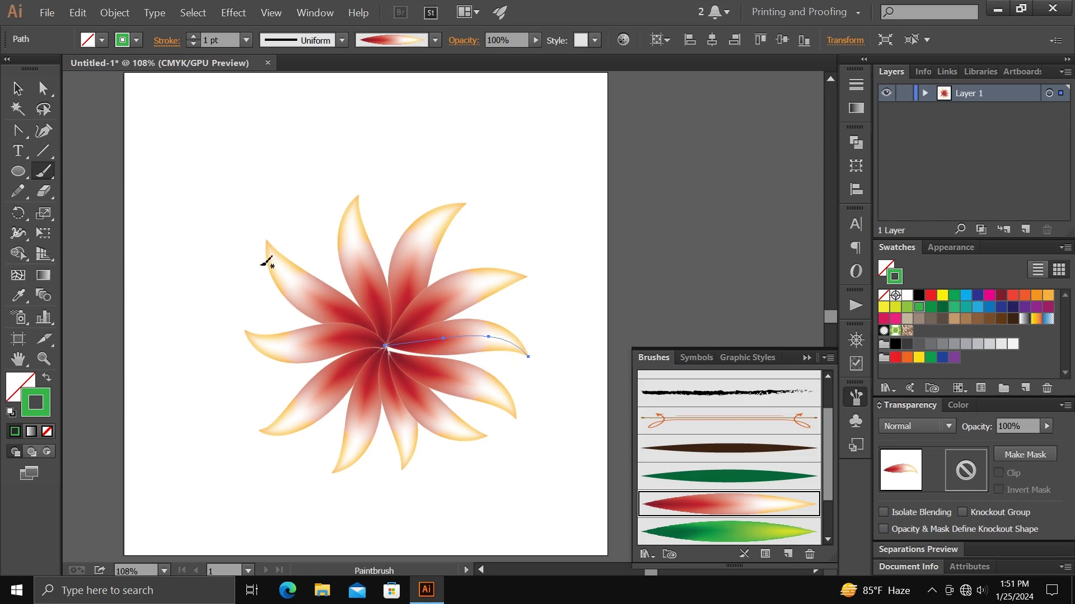
Nudge the lower petal paths into place with the Selection tool, then deselect
key(v)
drag(477, 334, 478, 334)
drag(485, 385, 454, 418)
click(493, 455)
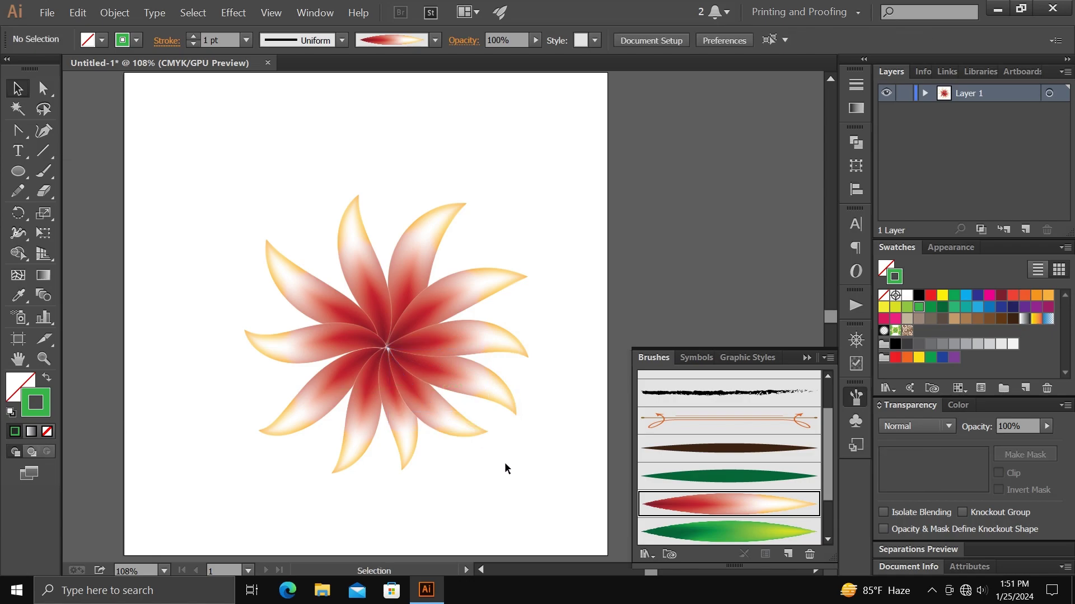
click(458, 423)
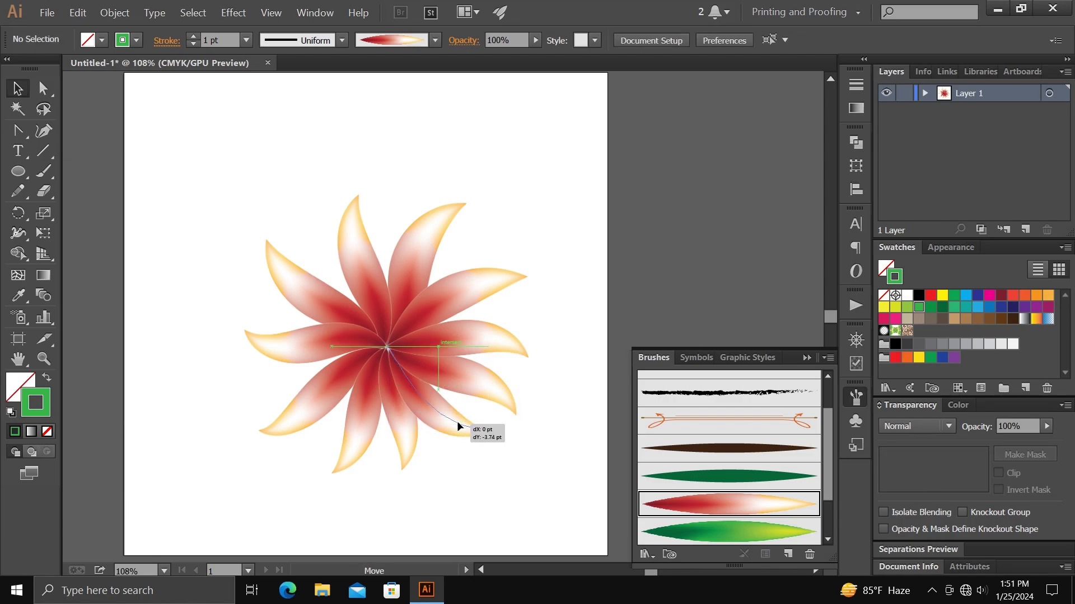
click(481, 473)
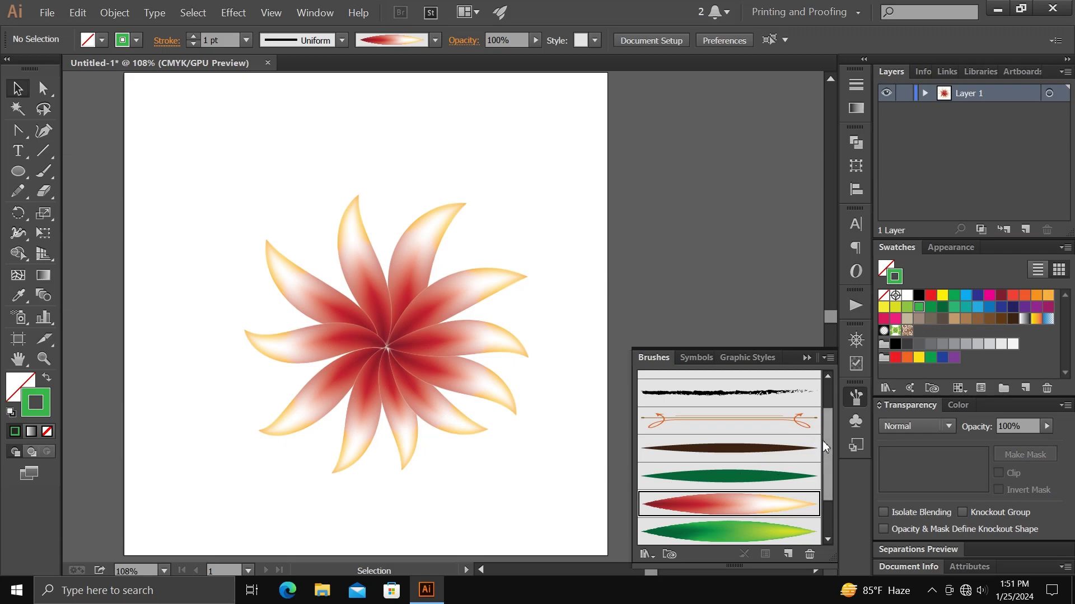
Set the Paintbrush to the 5 pt. Oval tip with a dark brown stroke
scroll(821, 441, up, 2)
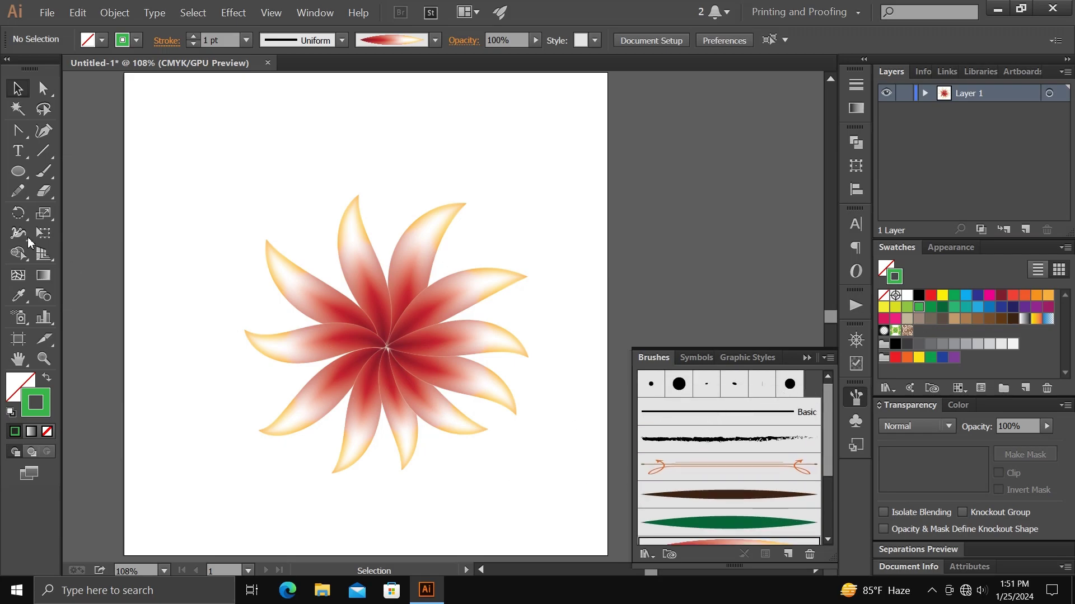
click(43, 171)
click(678, 384)
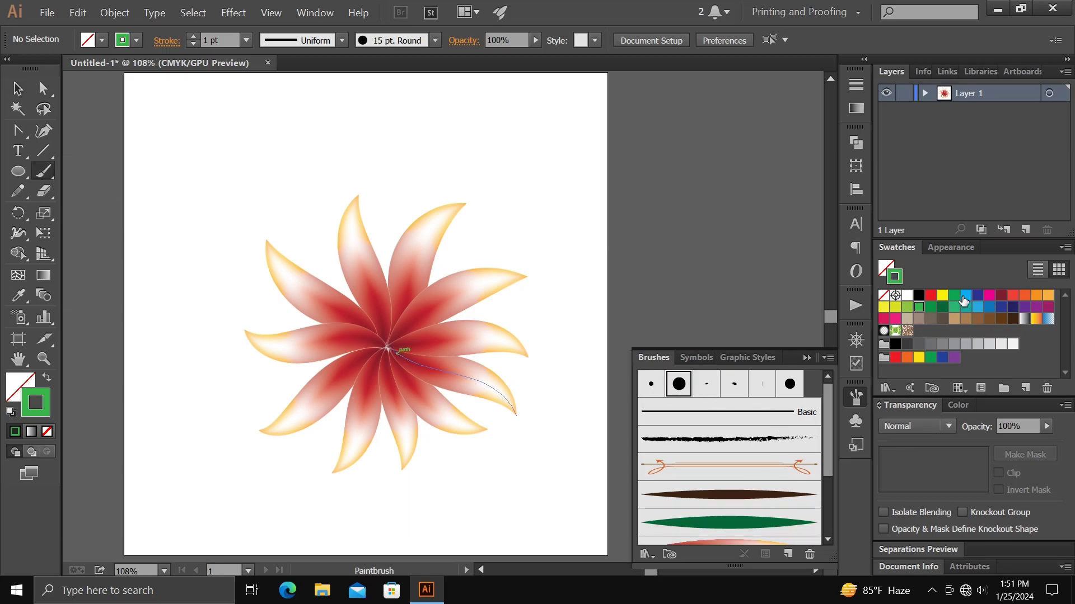
click(1014, 319)
click(733, 384)
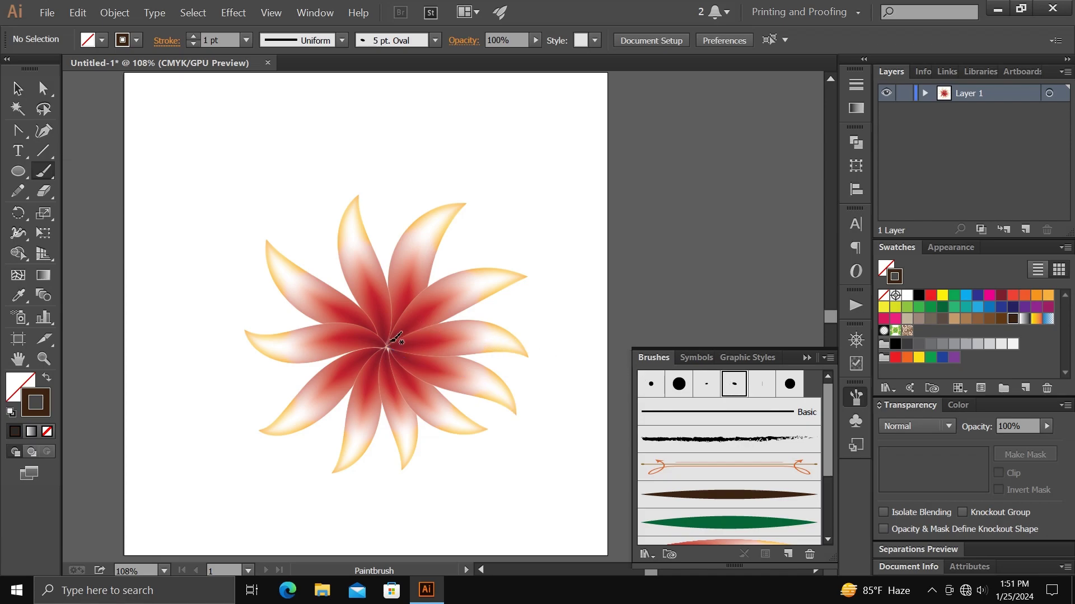
Dab small brown oval marks at the flower centre where the petals meet
drag(390, 343, 389, 342)
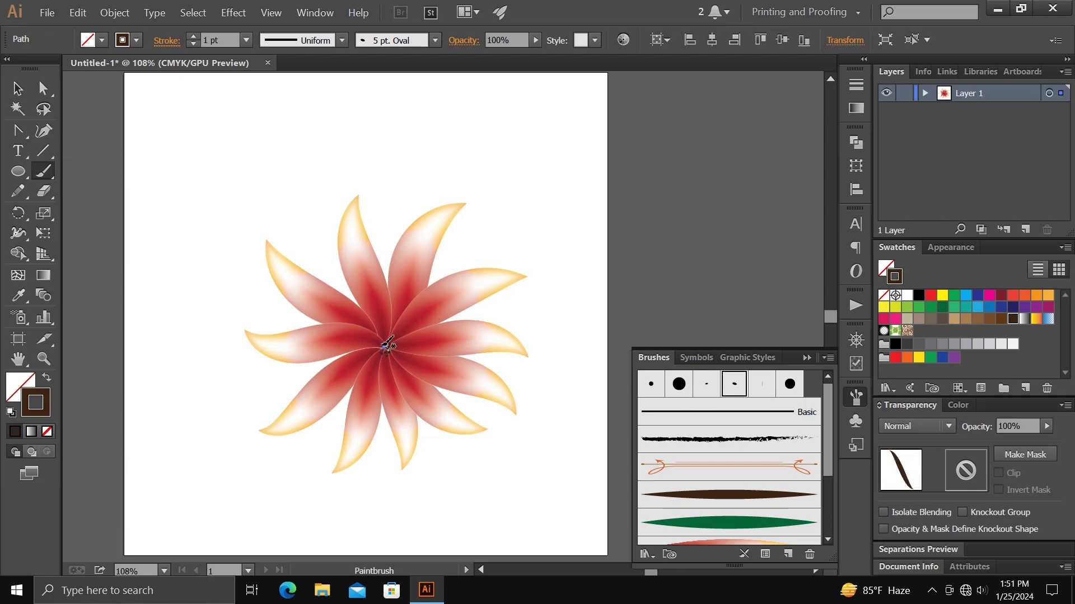
key(ctrl+plus)
key(ctrl+plus)
alt+scroll(325, 382, up, 1)
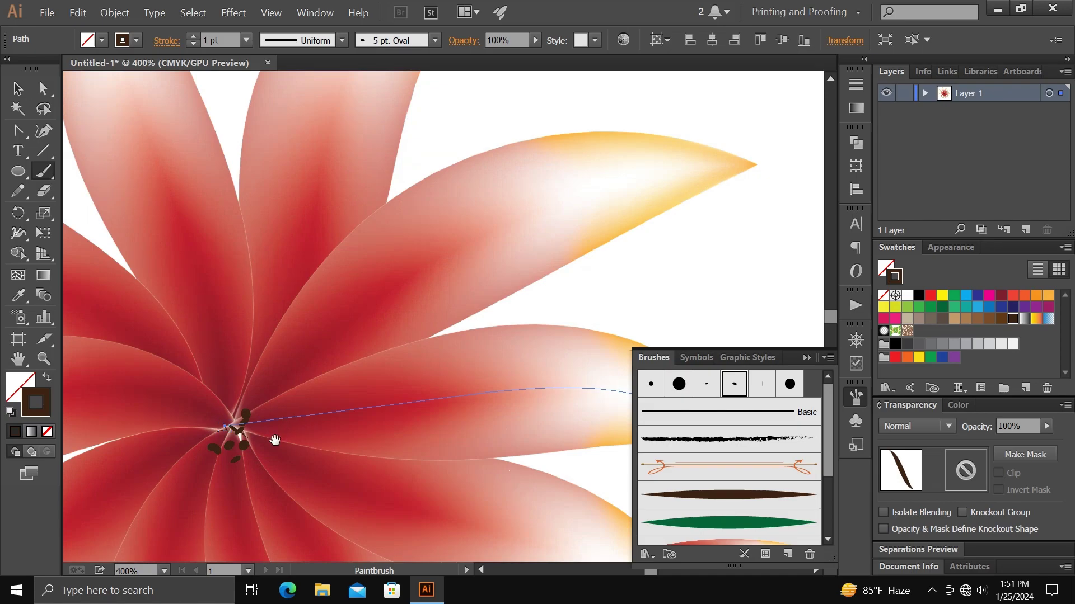
alt+scroll(307, 415, up, 1)
mouse_move(293, 374)
mouse_down()
mouse_move(269, 392)
mouse_move(283, 403)
mouse_move(266, 395)
mouse_move(278, 385)
mouse_move(253, 388)
mouse_move(277, 399)
mouse_move(258, 407)
mouse_move(274, 417)
mouse_move(277, 370)
mouse_up()
mouse_move(283, 364)
mouse_down()
mouse_move(254, 386)
mouse_move(266, 372)
mouse_move(294, 398)
mouse_up()
key(ctrl+0)
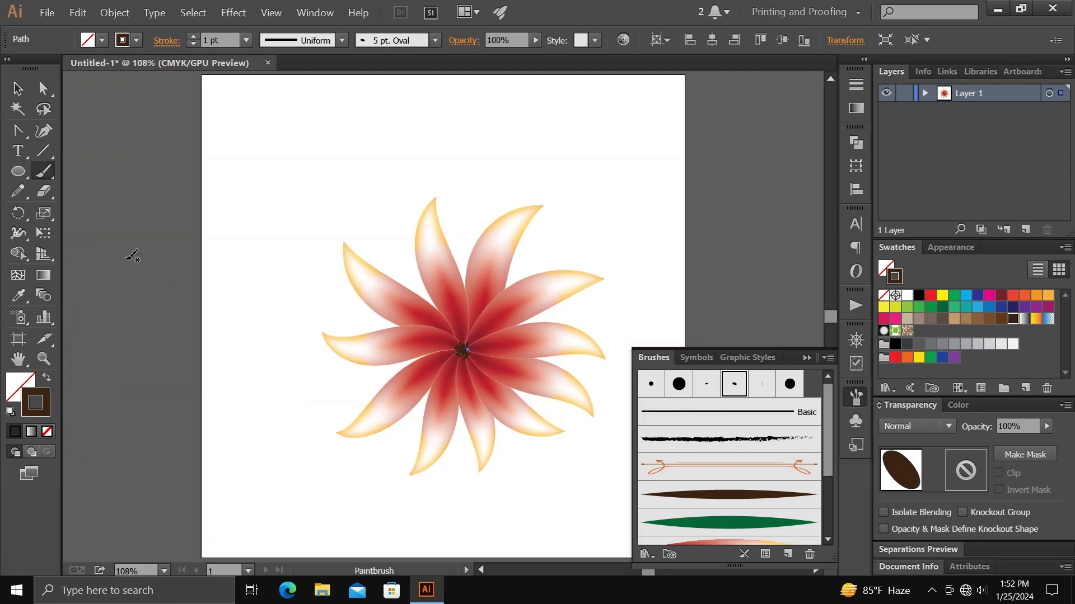
Group all the petals and centre marks into one flower object
click(17, 88)
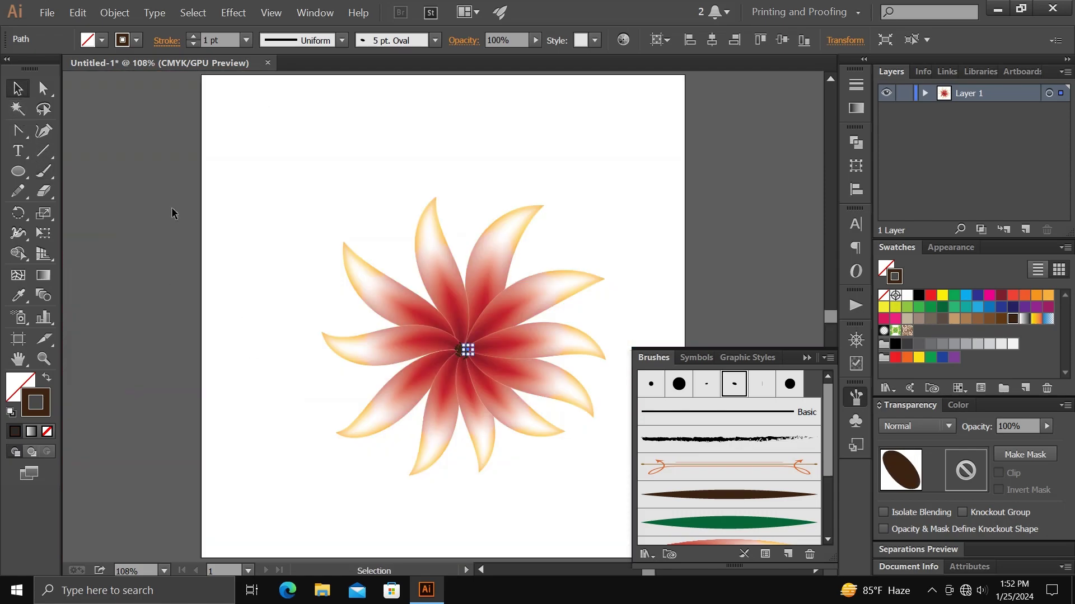
click(305, 274)
drag(324, 166, 512, 407)
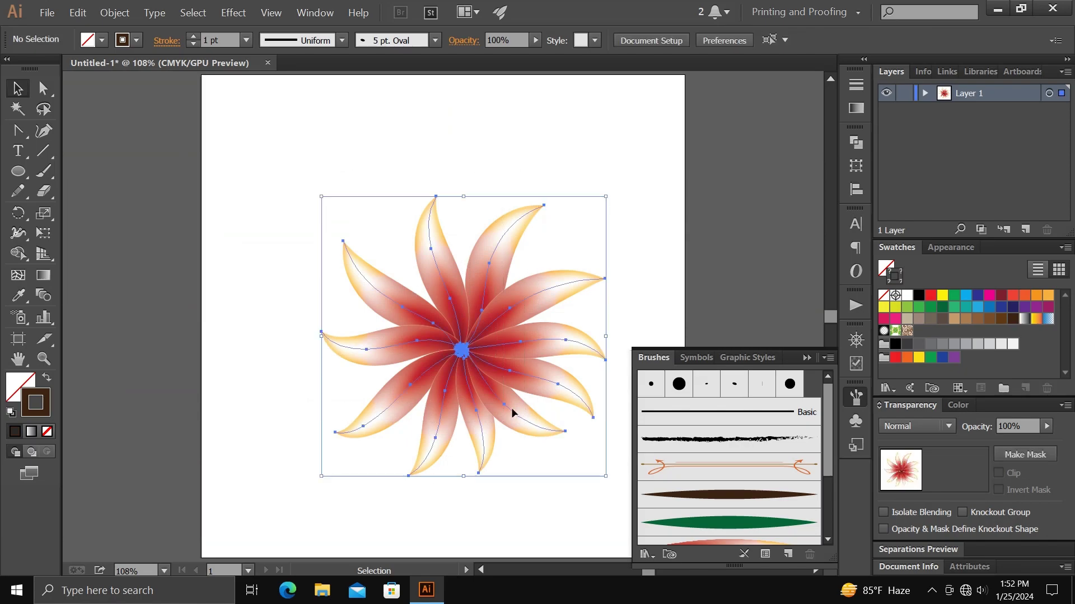
right_click(466, 339)
click(486, 391)
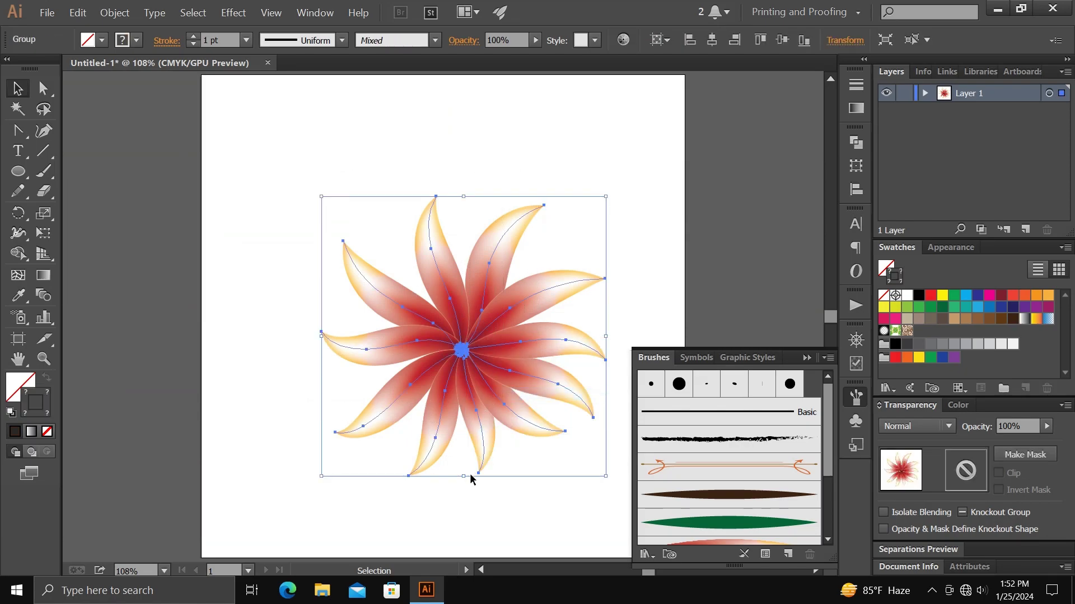
Move the flower group to the artboard's upper-left corner and deselect it
drag(470, 475, 408, 472)
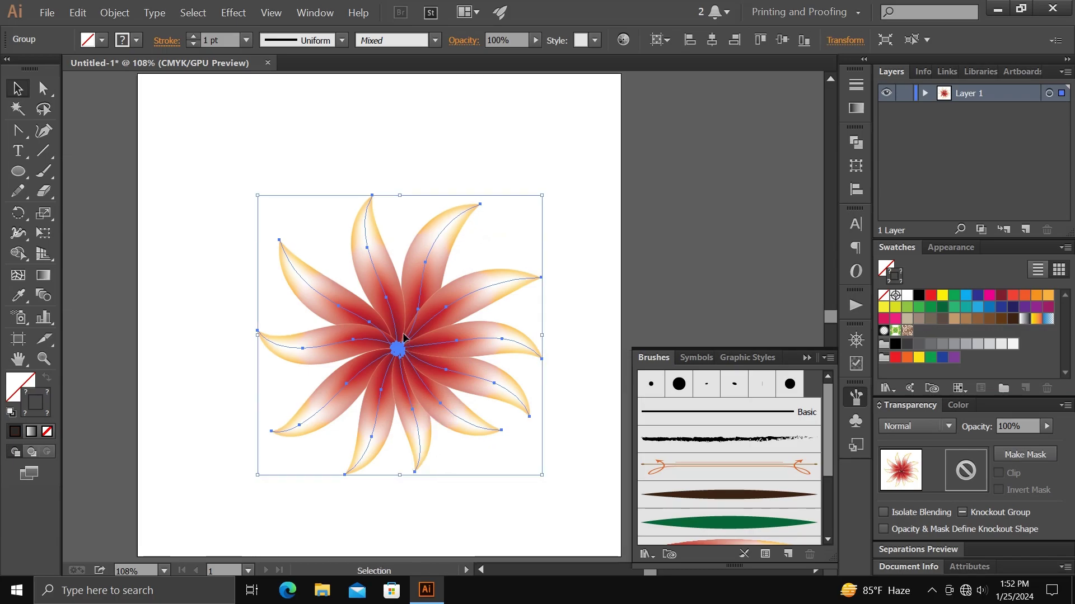
drag(411, 354, 253, 194)
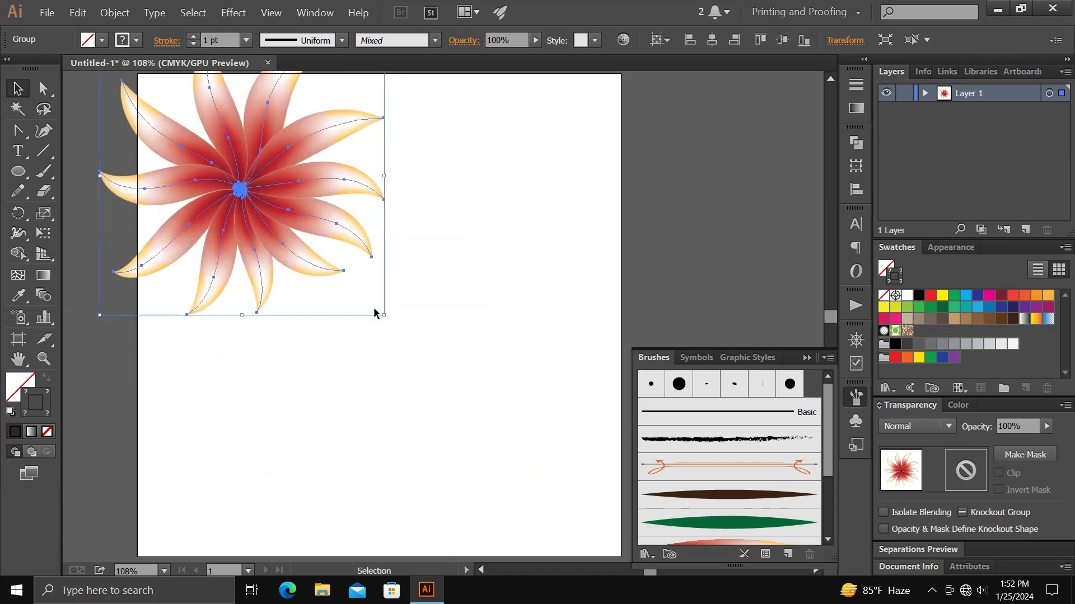
click(436, 374)
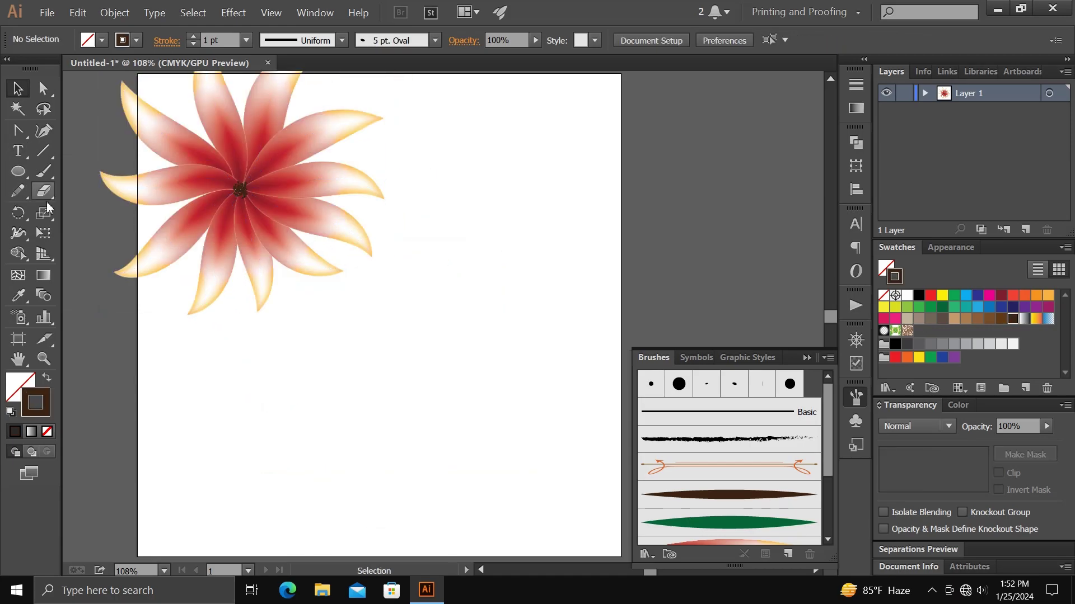
Switch to the Paintbrush with no stroke and the red gradient petal brush
click(52, 173)
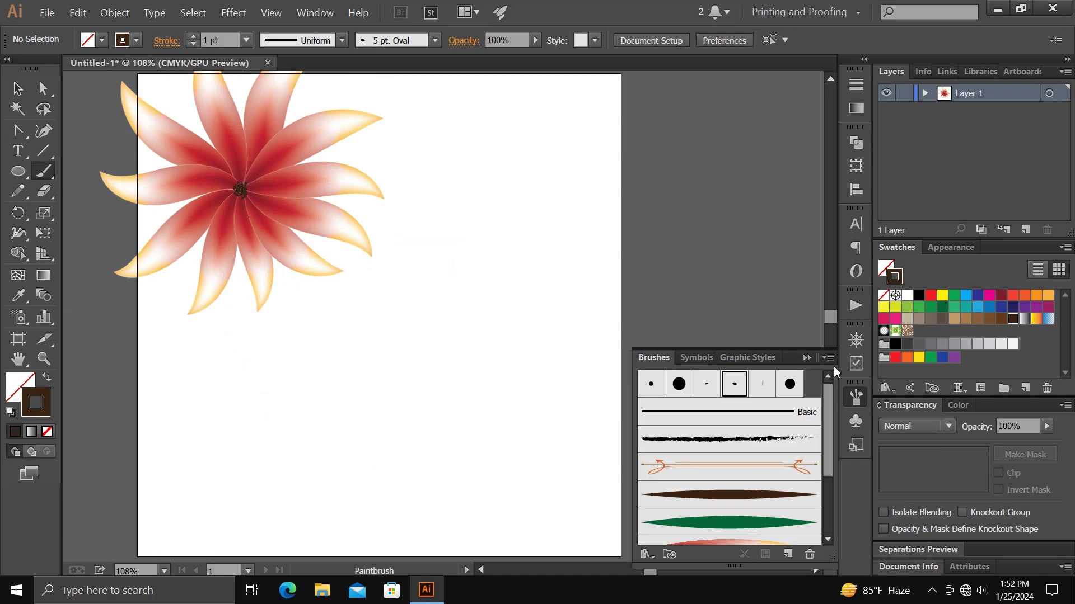
key(slash)
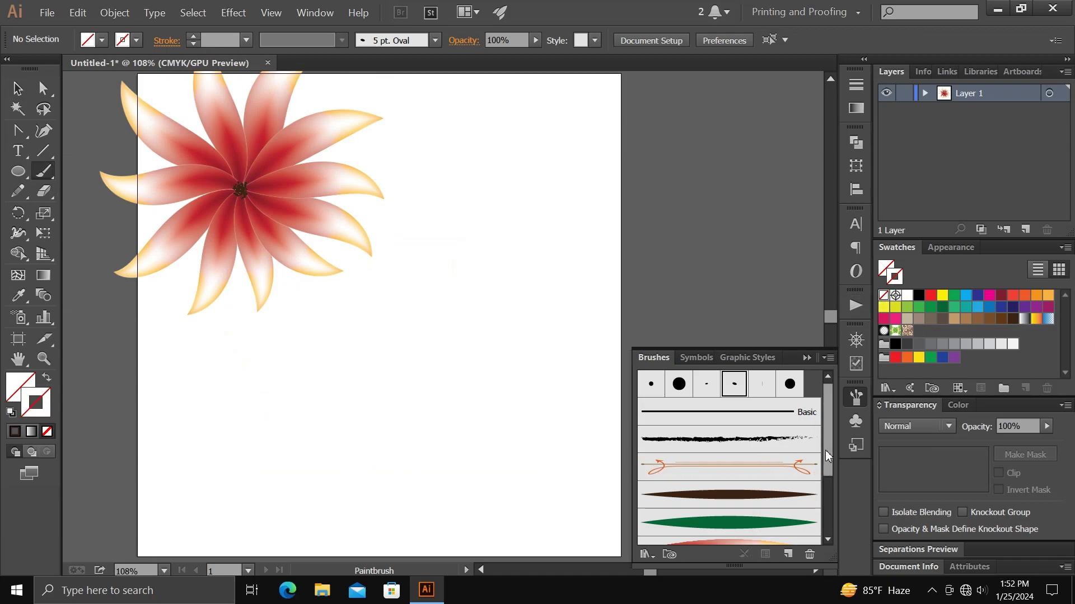
scroll(825, 456, down, 1)
click(727, 469)
click(747, 506)
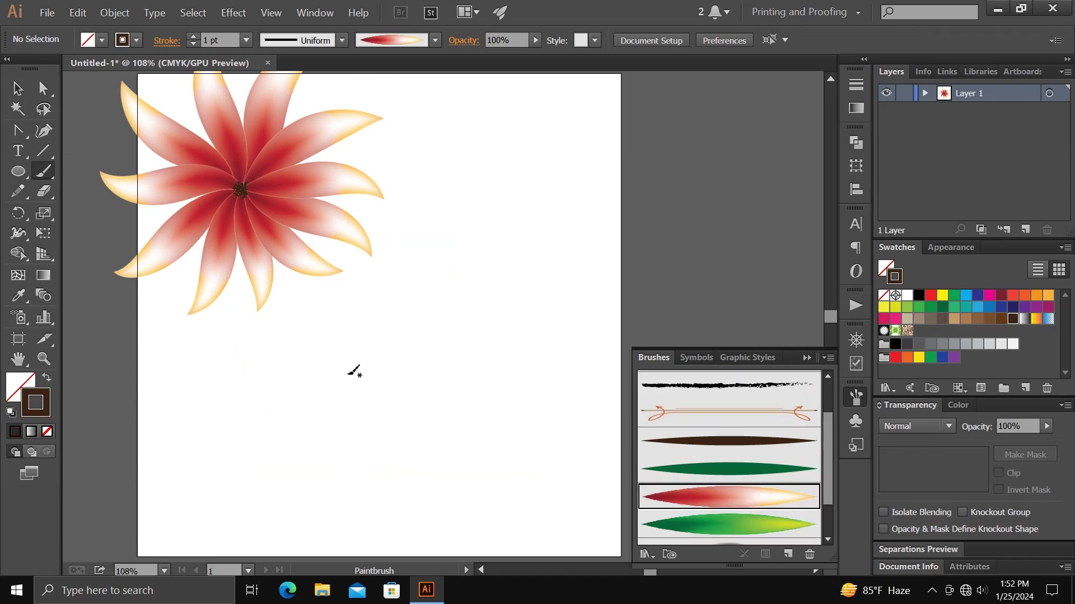
Paint about eight red-to-gold petals fanning out from one shared base
drag(414, 437, 445, 264)
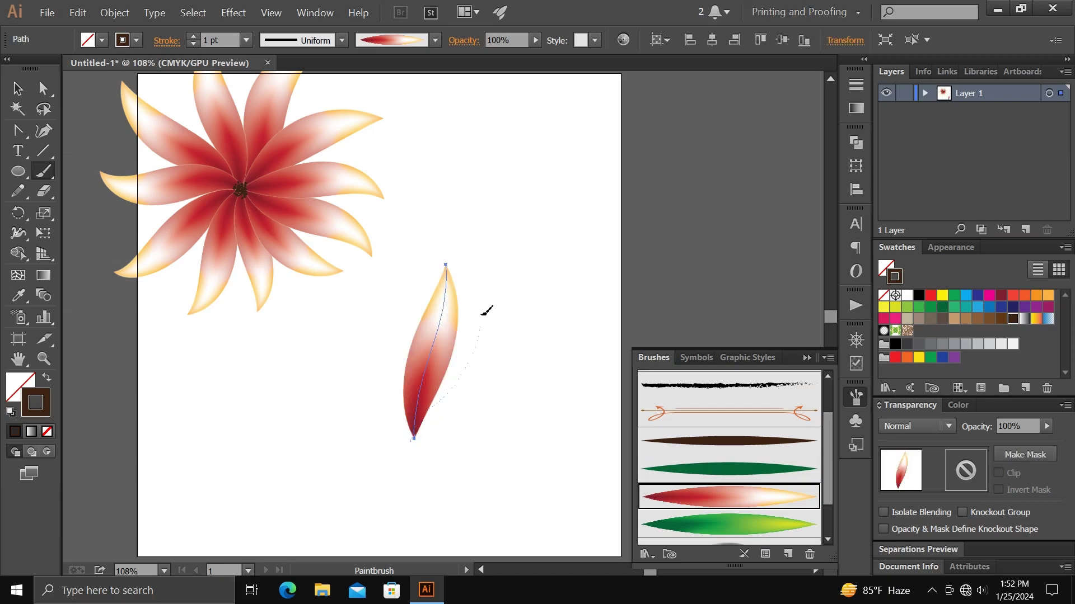
right_click(455, 332)
key(Escape)
drag(489, 307, 417, 439)
mouse_move(522, 357)
mouse_down()
mouse_move(418, 439)
mouse_move(389, 293)
mouse_move(416, 441)
mouse_up()
right_click(383, 362)
click(429, 368)
drag(326, 333, 417, 439)
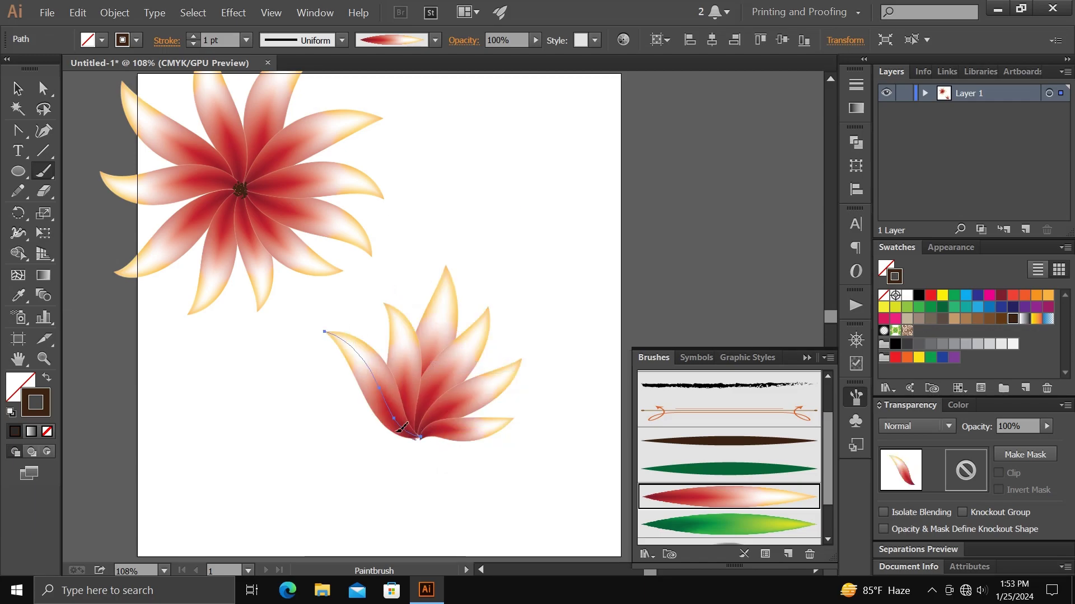
right_click(372, 335)
click(397, 343)
drag(328, 400, 417, 438)
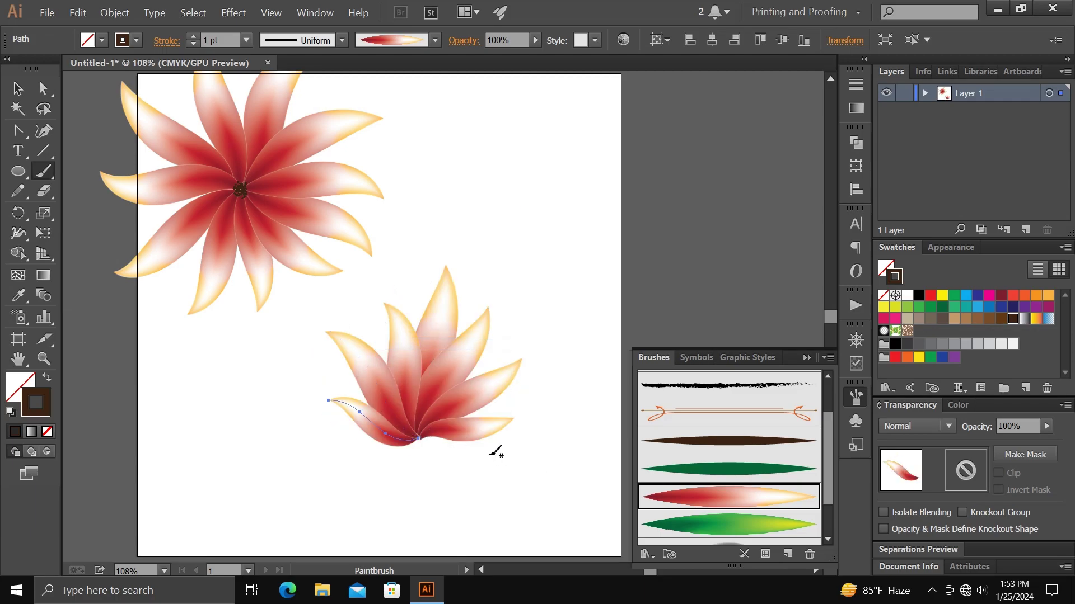
Group the fan flower's petals and move it to the artboard's top right
click(9, 85)
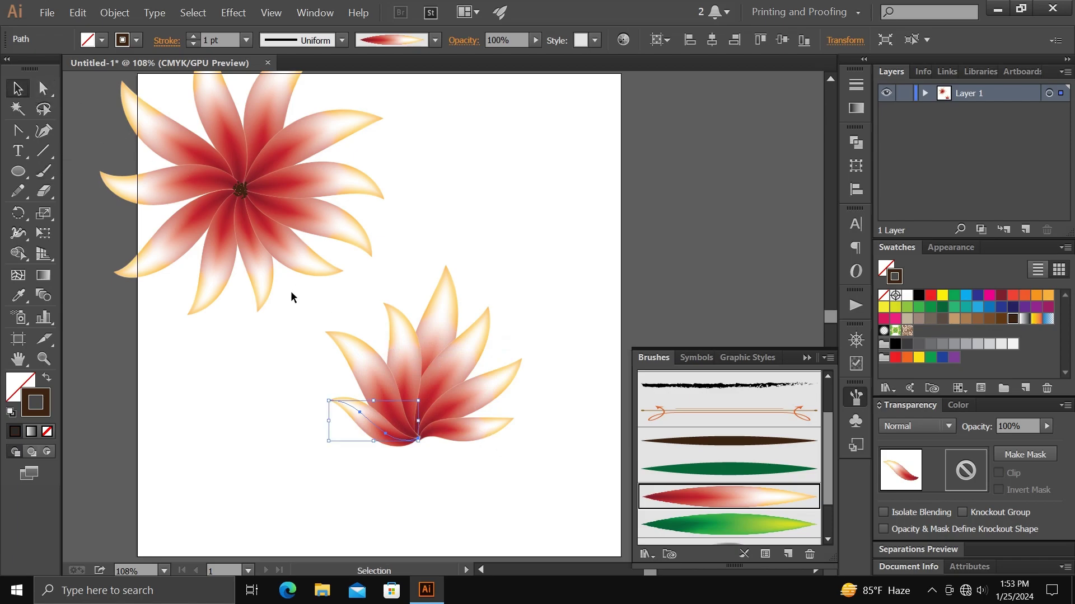
drag(354, 294, 492, 455)
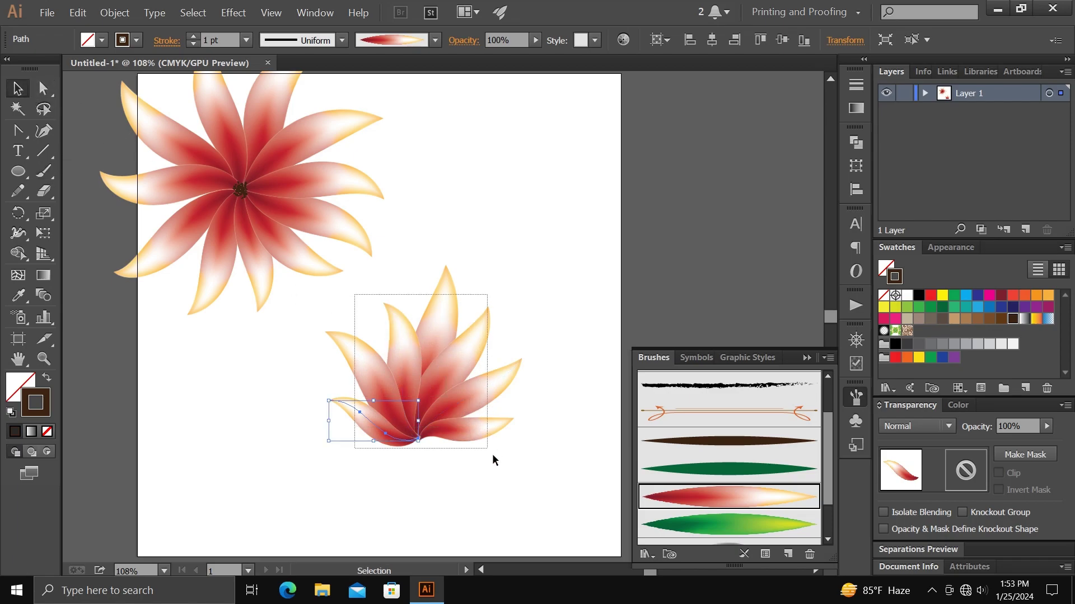
right_click(426, 369)
click(465, 427)
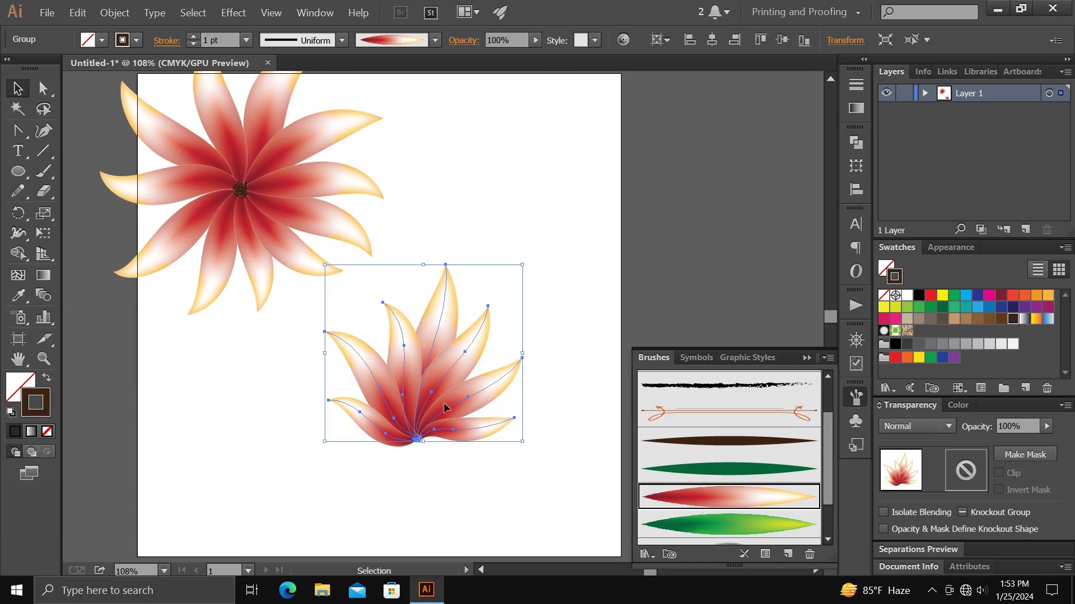
drag(446, 404, 503, 212)
Paint a three-petal red bud and group its petals
click(500, 377)
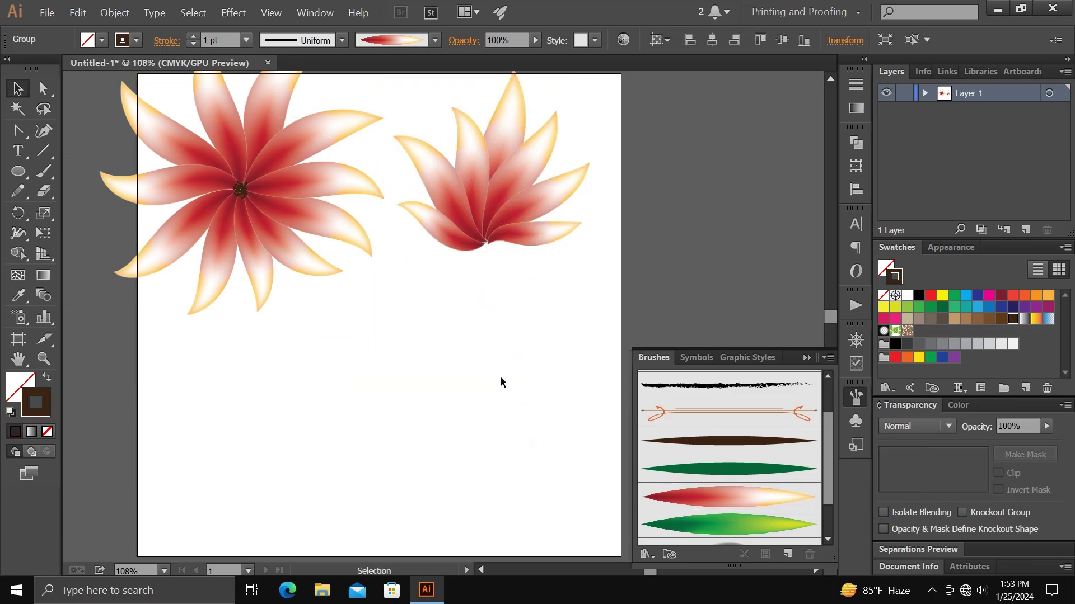
key(b)
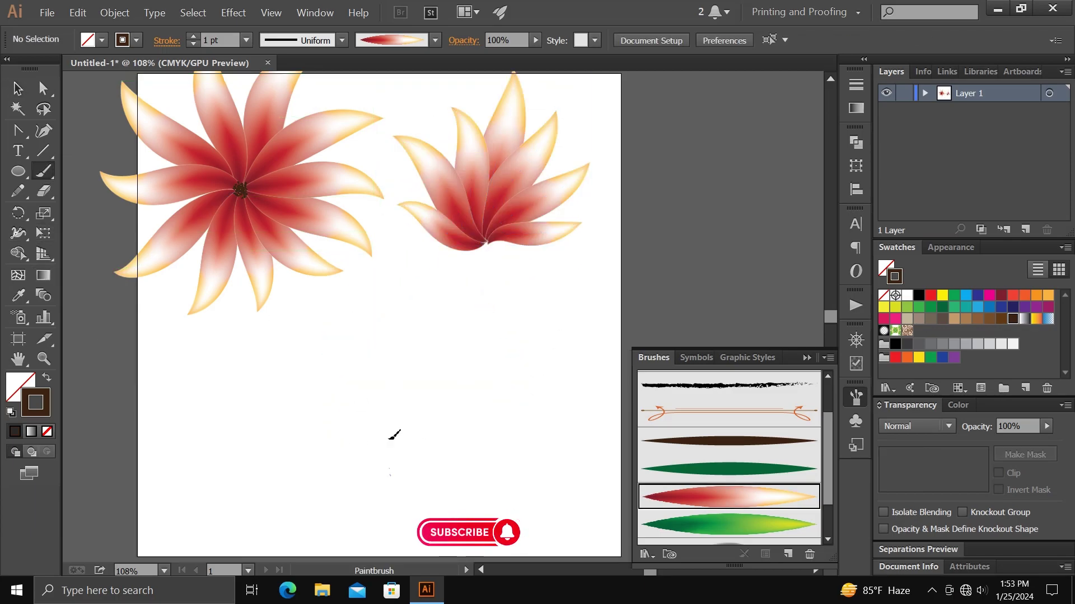
drag(386, 475, 395, 351)
drag(385, 474, 421, 399)
key(ctrl+z)
drag(386, 475, 364, 396)
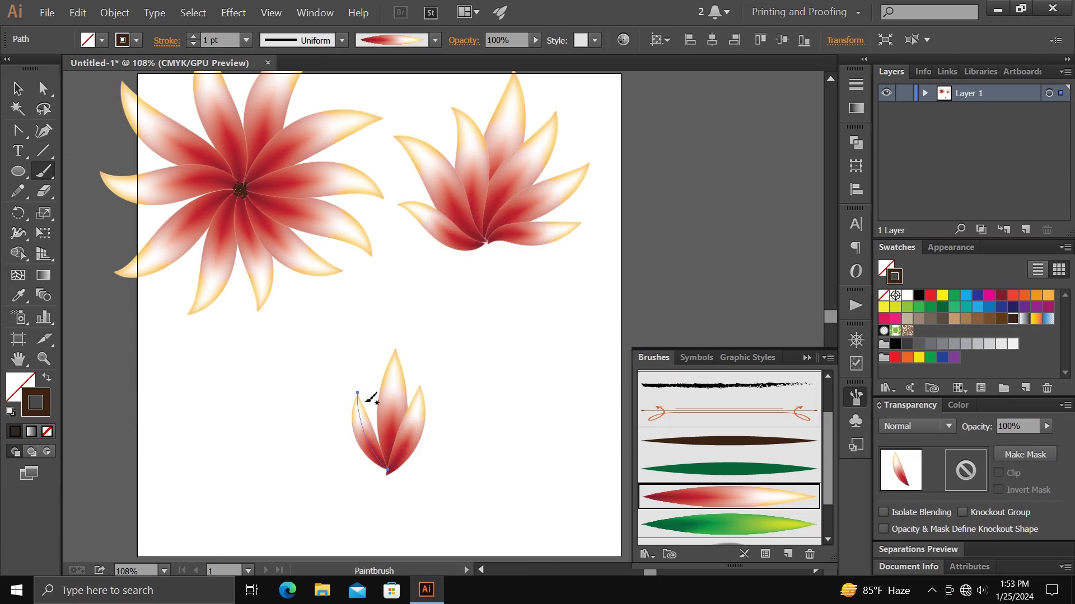
right_click(400, 394)
key(Escape)
right_click(392, 414)
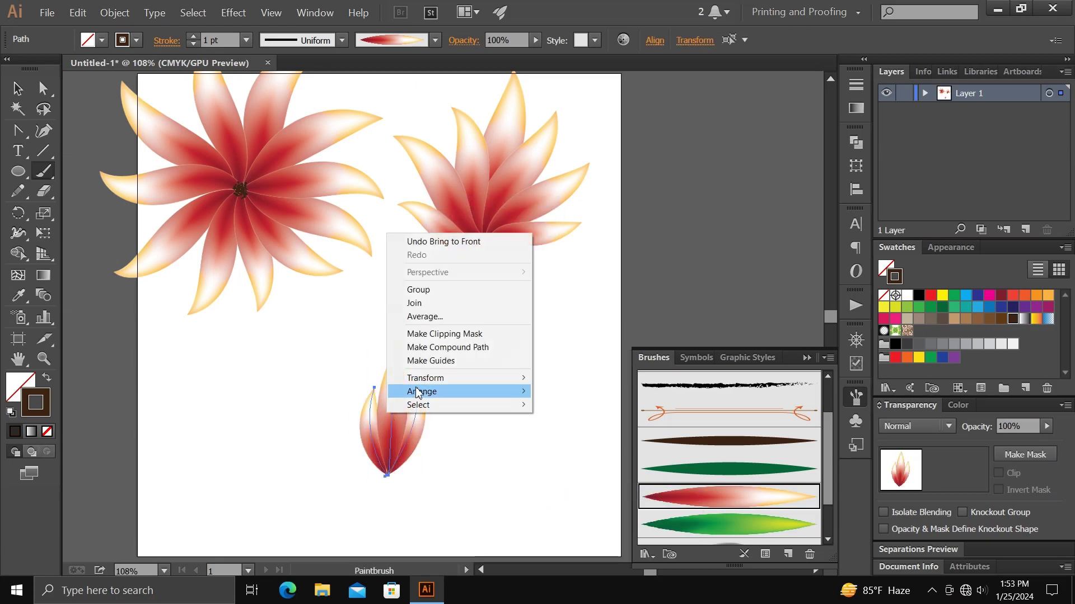
key(Escape)
key(v)
drag(392, 420, 560, 347)
click(454, 401)
Paint a second small bud of red gradient petals
key(b)
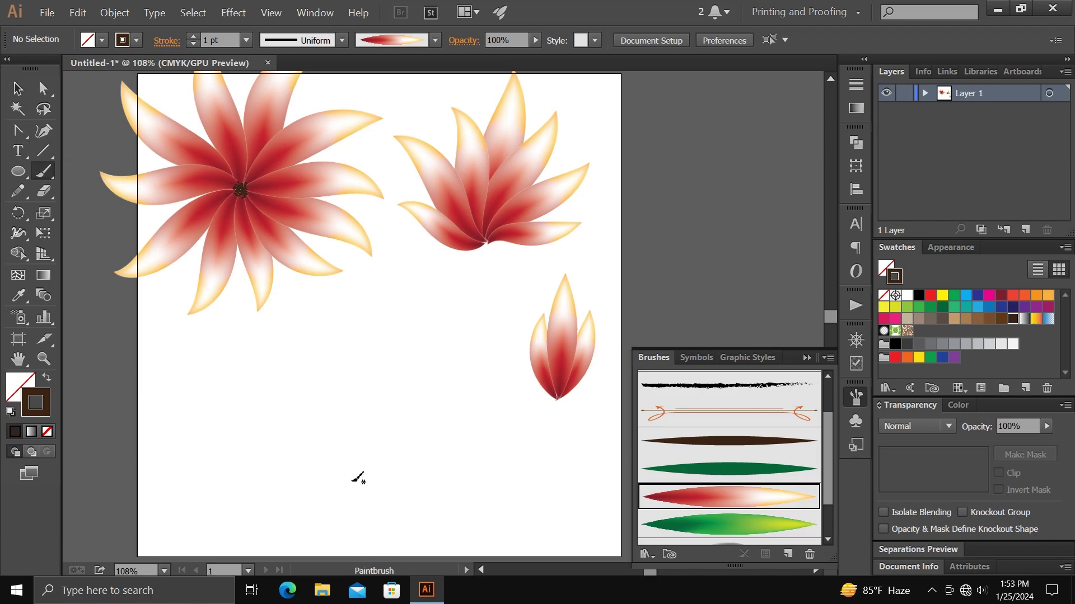
mouse_move(352, 490)
mouse_down()
mouse_move(361, 369)
mouse_move(387, 439)
mouse_up()
mouse_move(351, 490)
mouse_down()
mouse_move(325, 445)
mouse_move(392, 373)
mouse_up()
key(v)
click(402, 440)
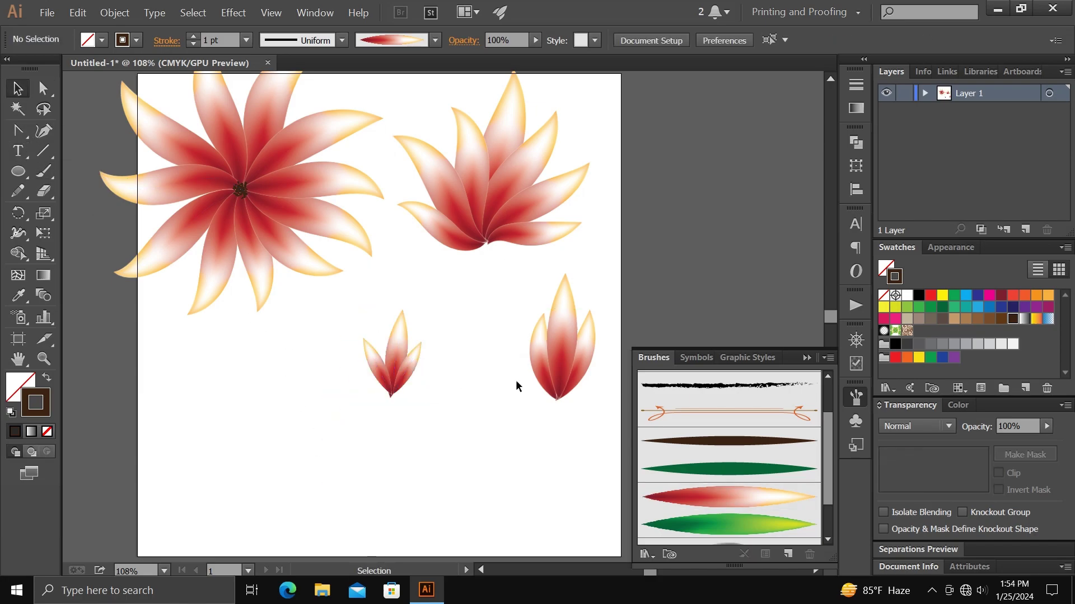
Park both buds and the fan flower off the artboard and centre the star flower
drag(577, 362, 714, 155)
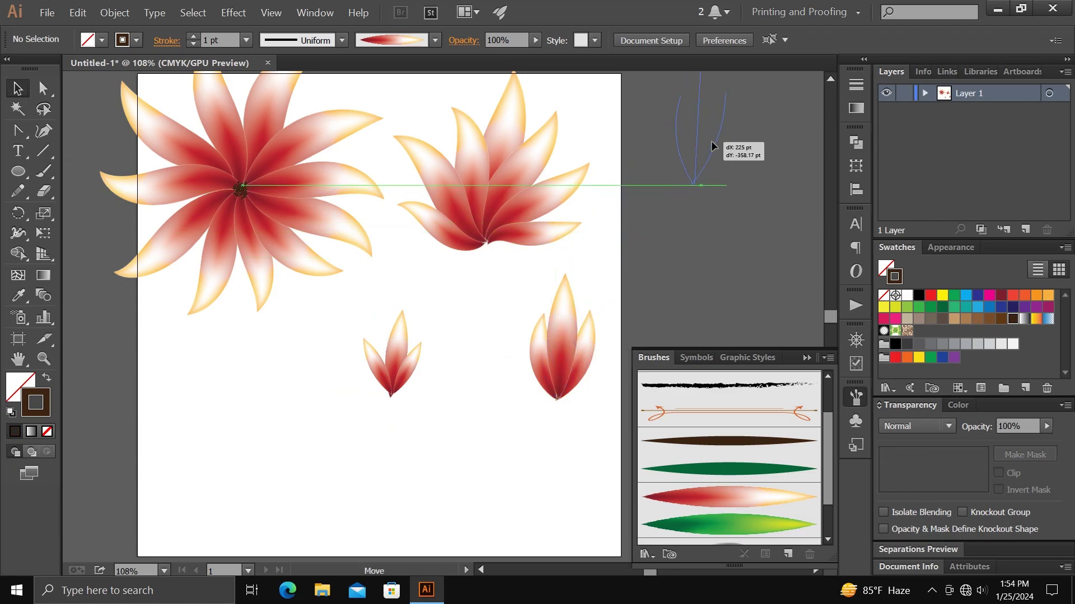
click(806, 358)
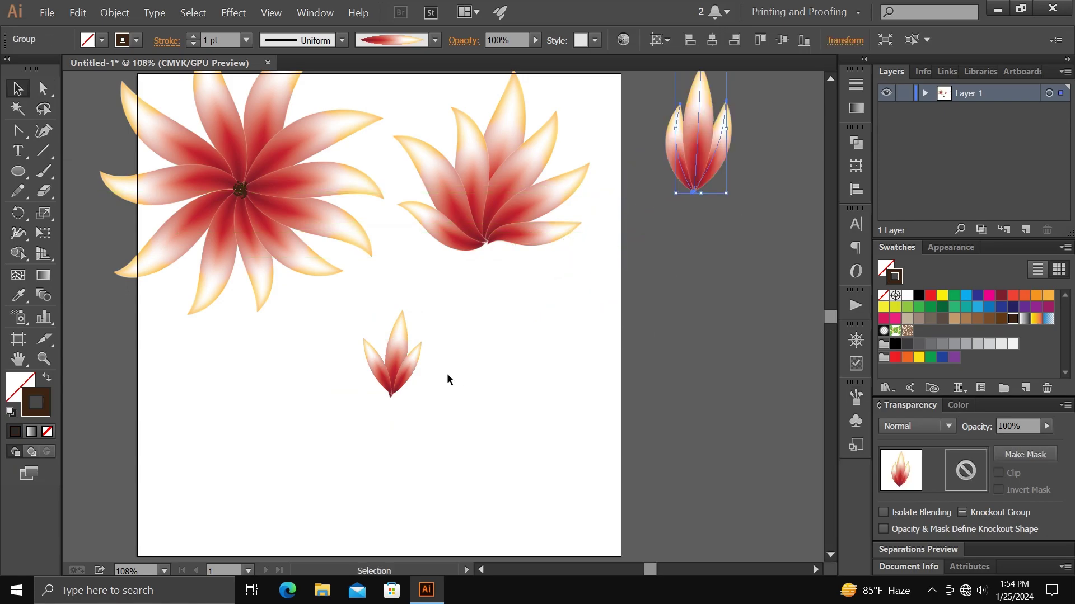
drag(397, 357, 721, 273)
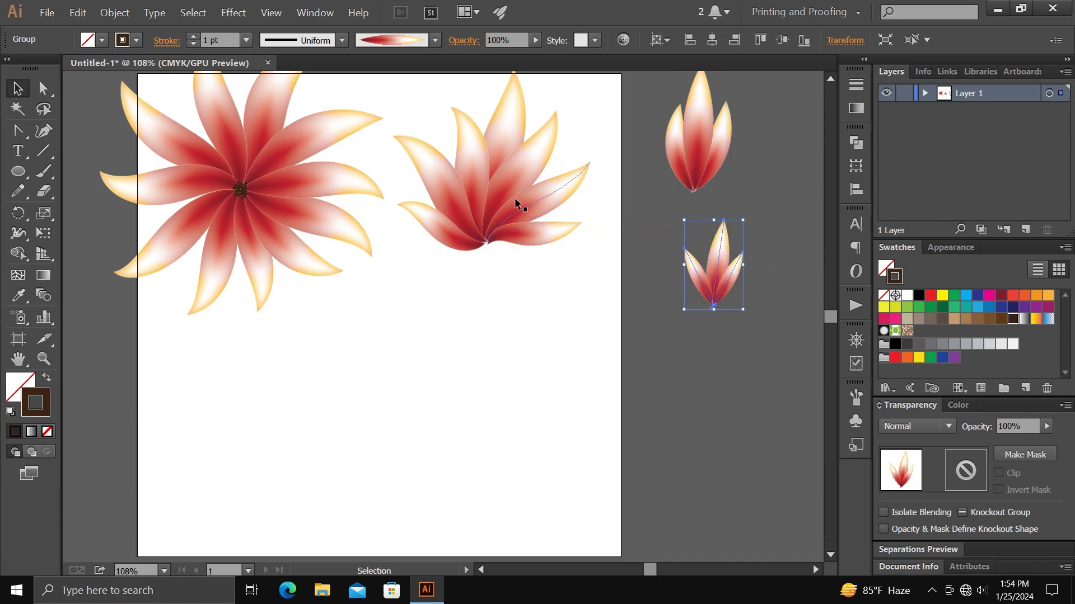
mouse_move(480, 180)
mouse_down()
mouse_move(712, 474)
mouse_move(713, 465)
mouse_up()
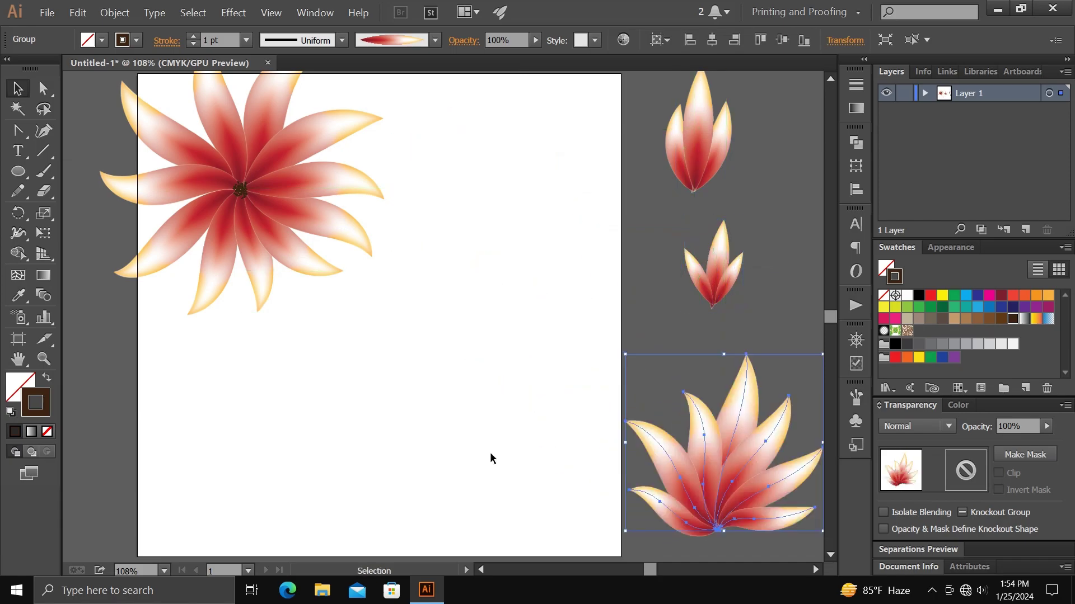
click(432, 437)
drag(235, 208, 428, 417)
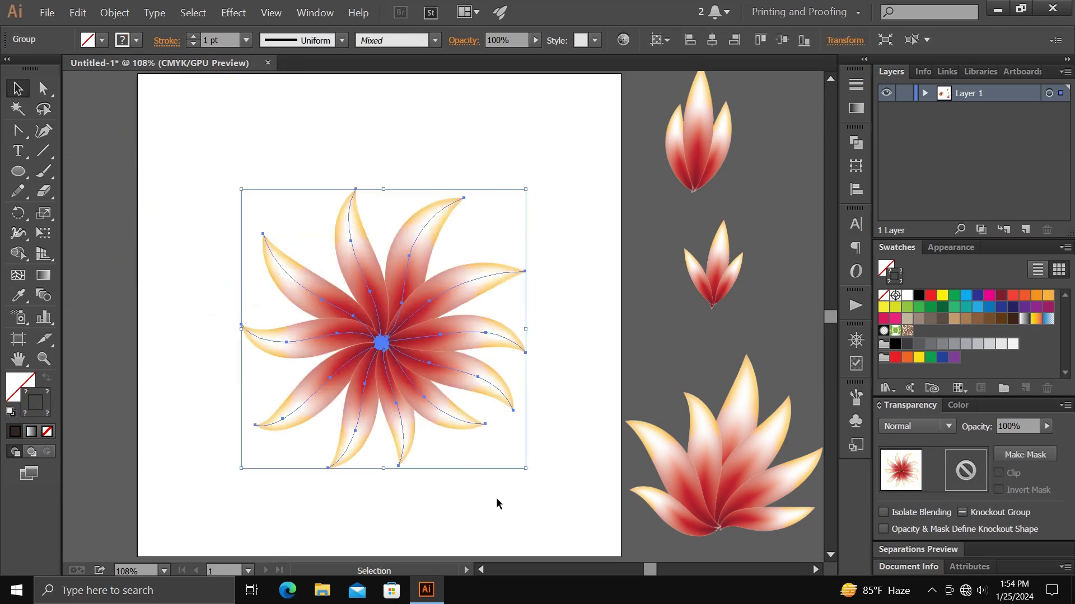
Nudge the centred star flower slightly lower and deselect it
click(485, 515)
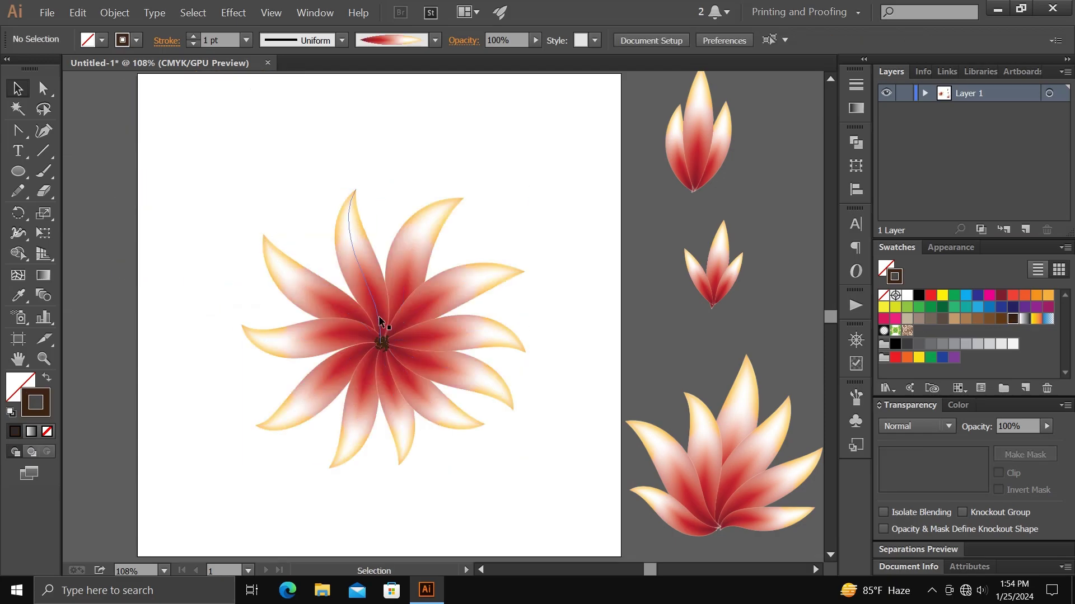
mouse_move(379, 322)
mouse_down()
mouse_move(378, 346)
mouse_move(378, 336)
mouse_up()
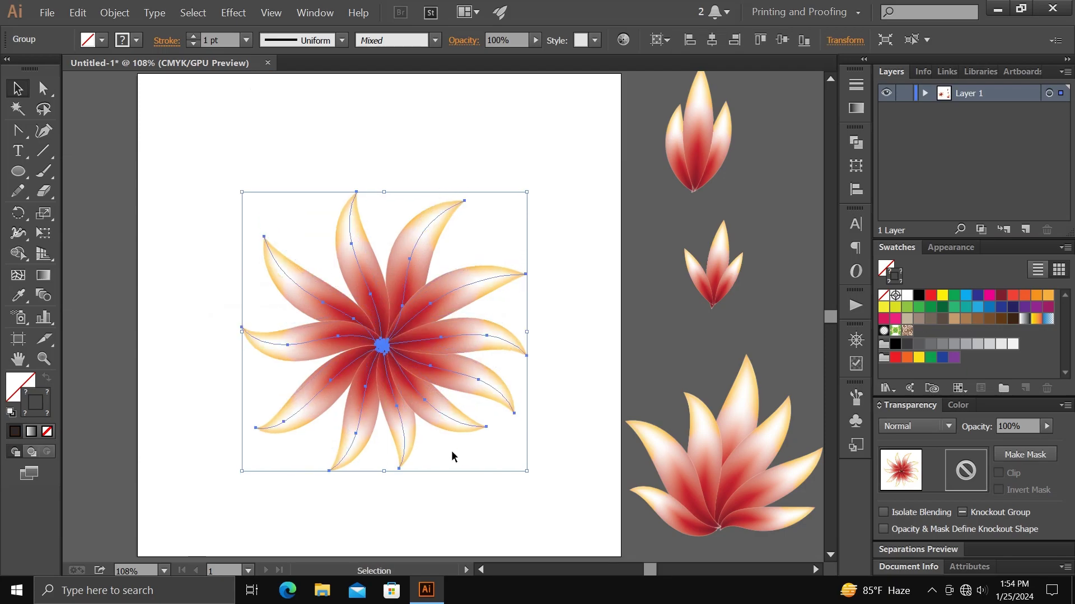
click(494, 493)
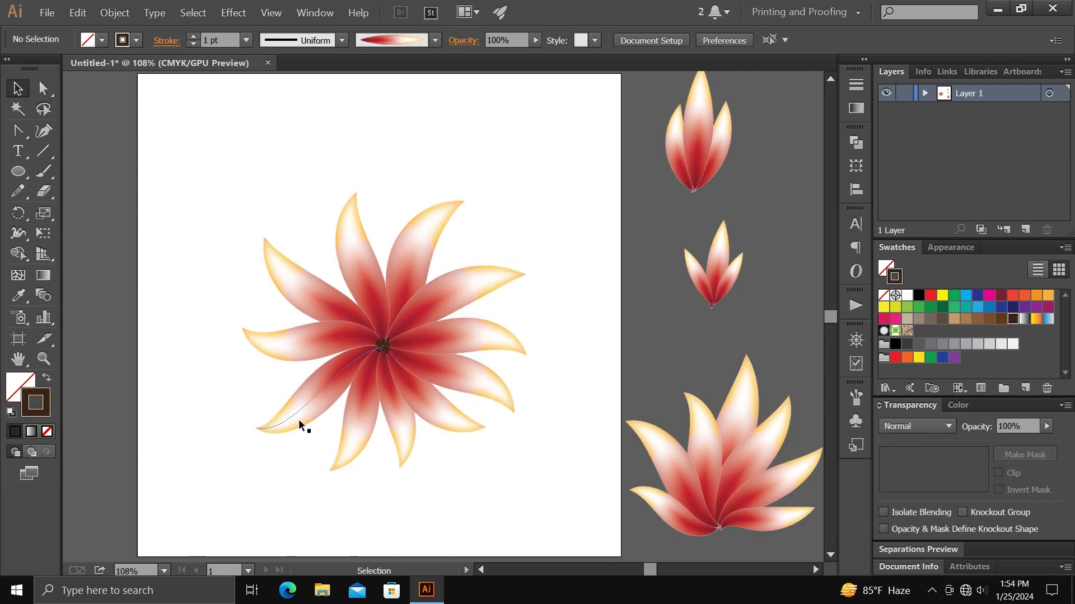
Paint a dark brown stem curving up-left from the flower centre
click(863, 400)
click(771, 435)
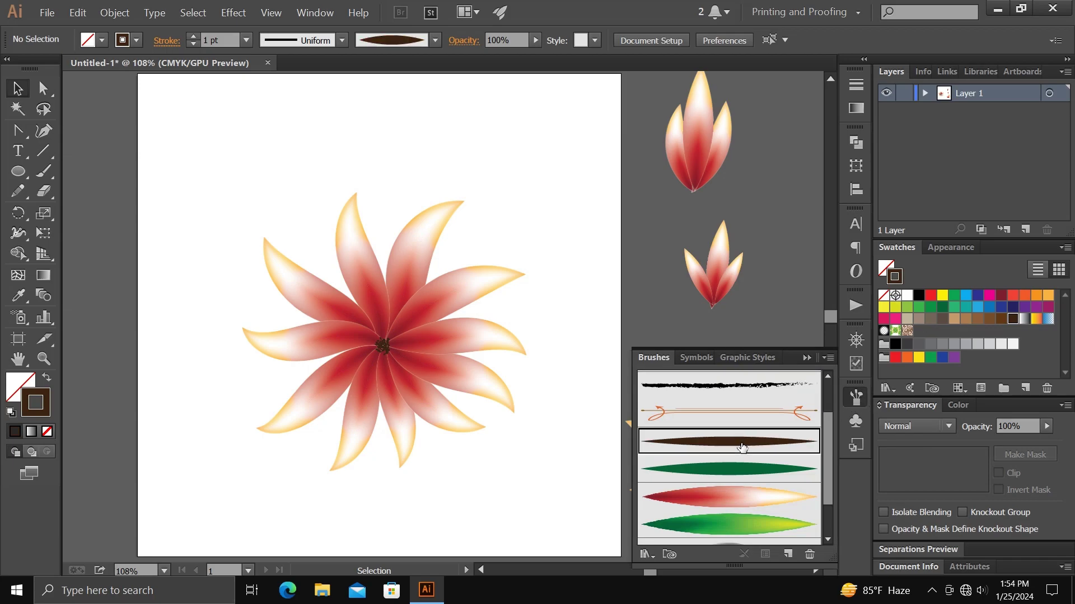
click(45, 171)
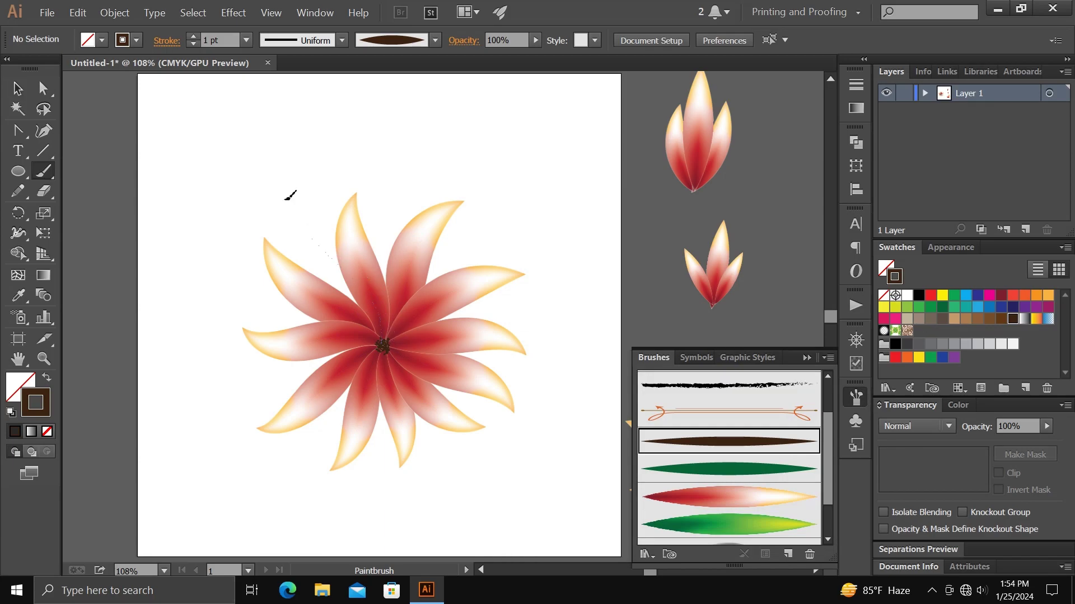
drag(285, 199, 282, 171)
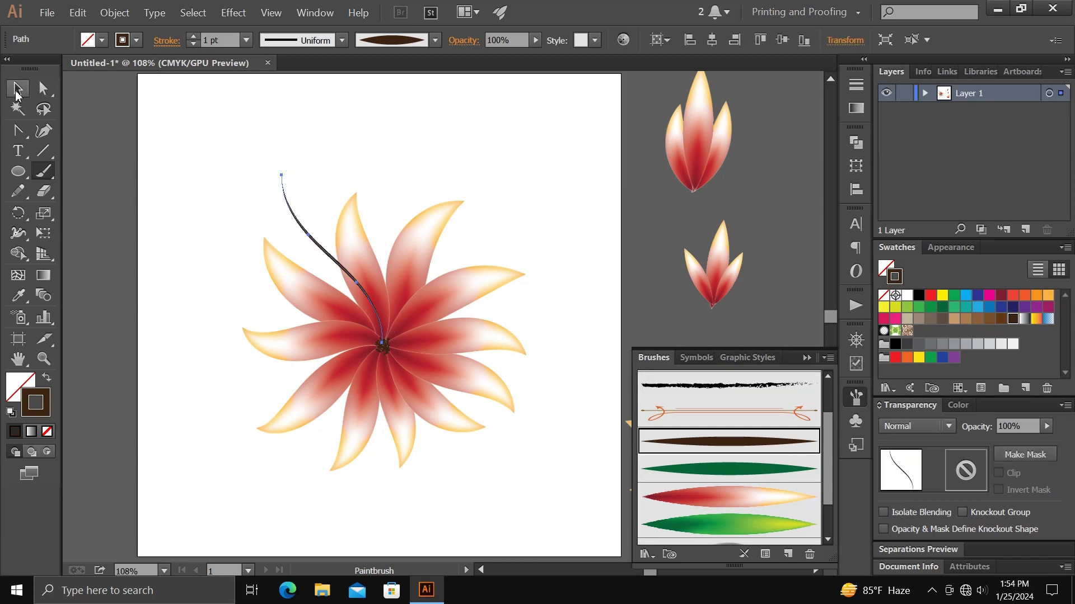
Send the stem behind the petals with Arrange > Send to Back
click(16, 91)
right_click(302, 224)
mouse_move(337, 391)
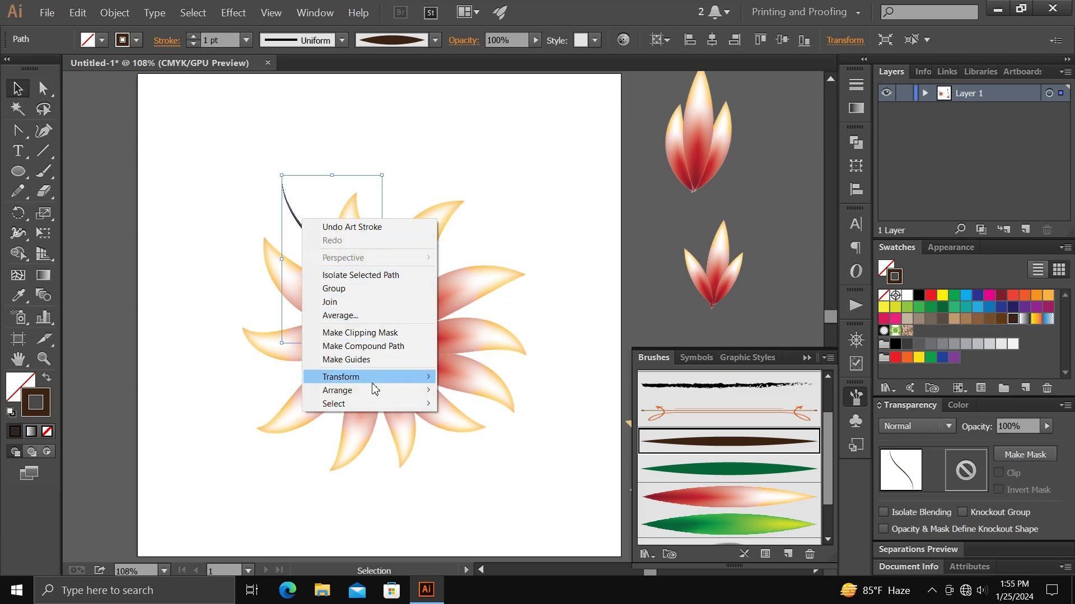
click(479, 431)
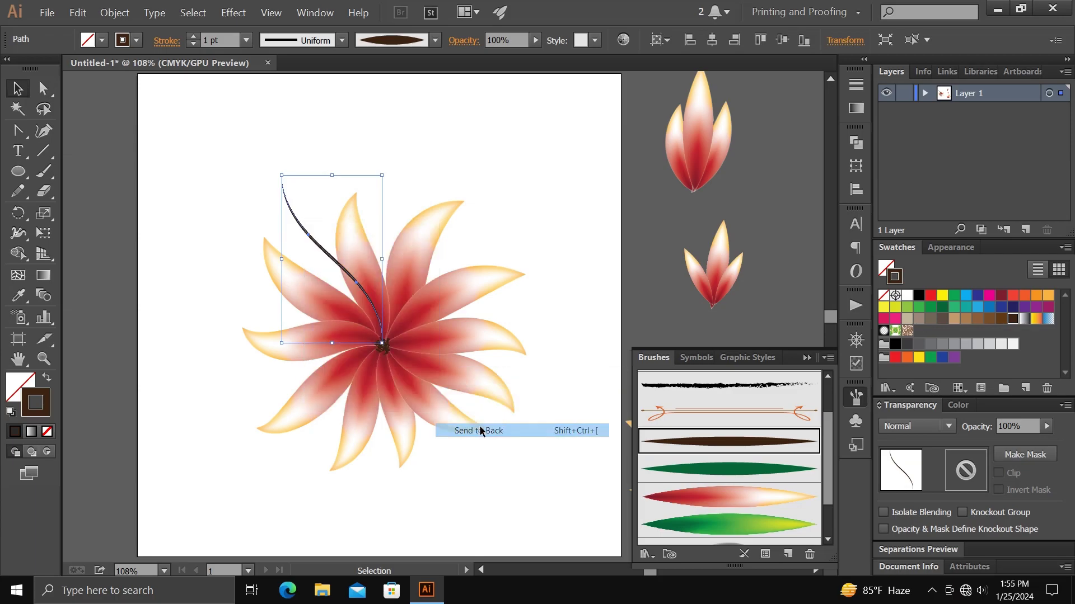
click(538, 429)
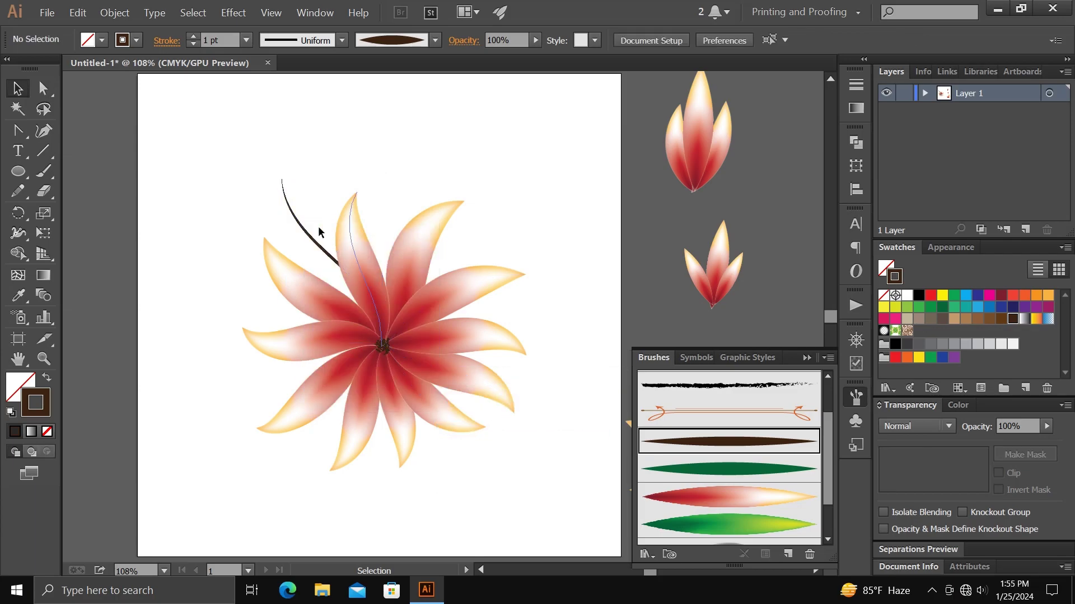
Move the smaller flower onto the upper-left stem and shrink it to fit
click(806, 358)
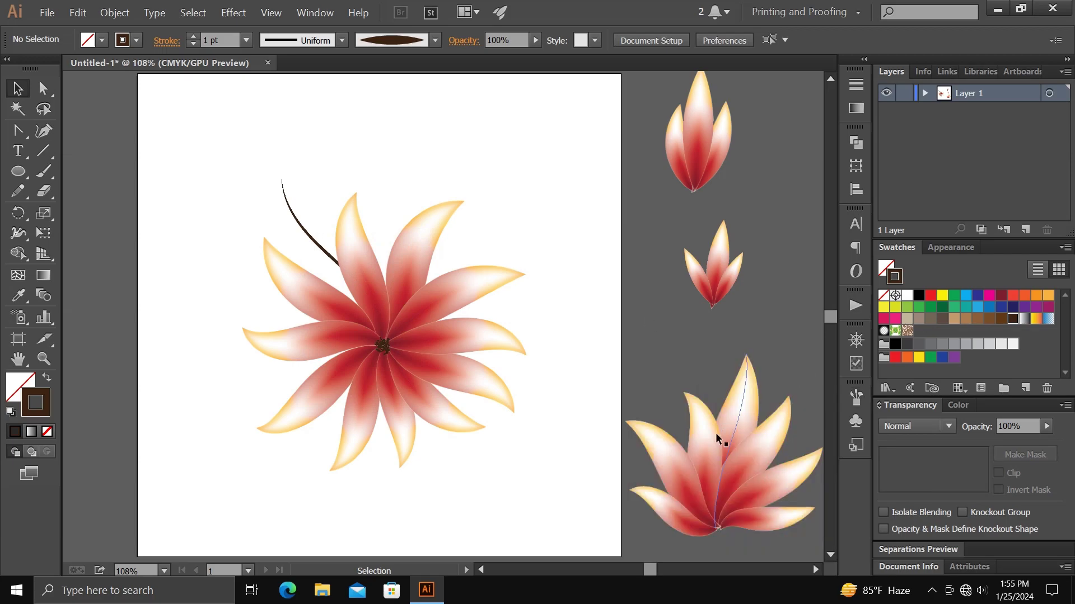
mouse_move(713, 438)
mouse_down()
mouse_move(327, 173)
mouse_move(274, 149)
mouse_up()
mouse_move(383, 242)
mouse_down()
mouse_move(354, 214)
mouse_move(356, 185)
mouse_move(305, 192)
mouse_move(359, 182)
mouse_up()
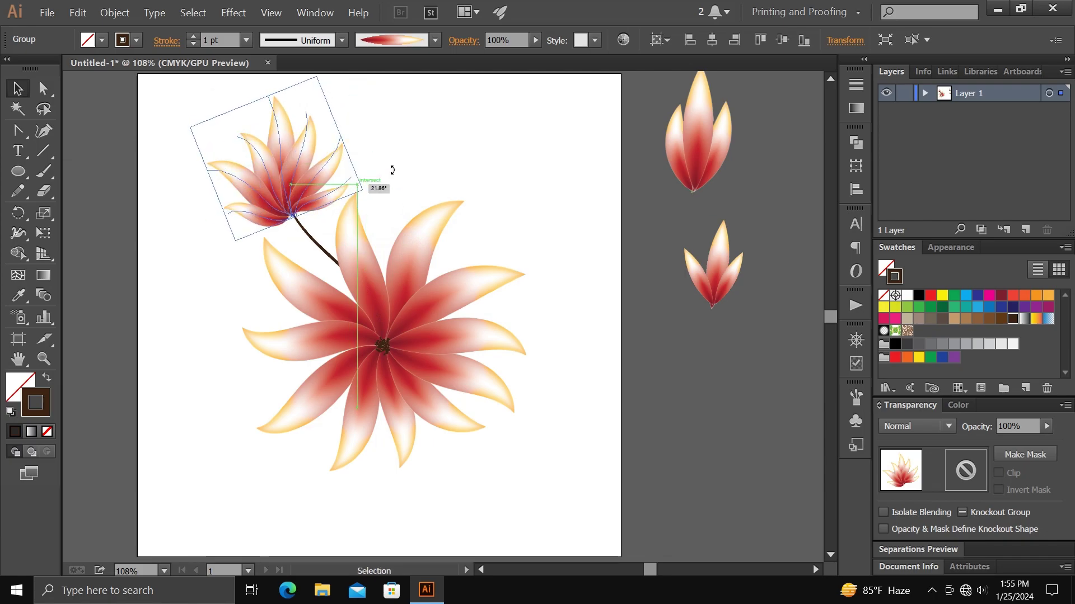
click(466, 165)
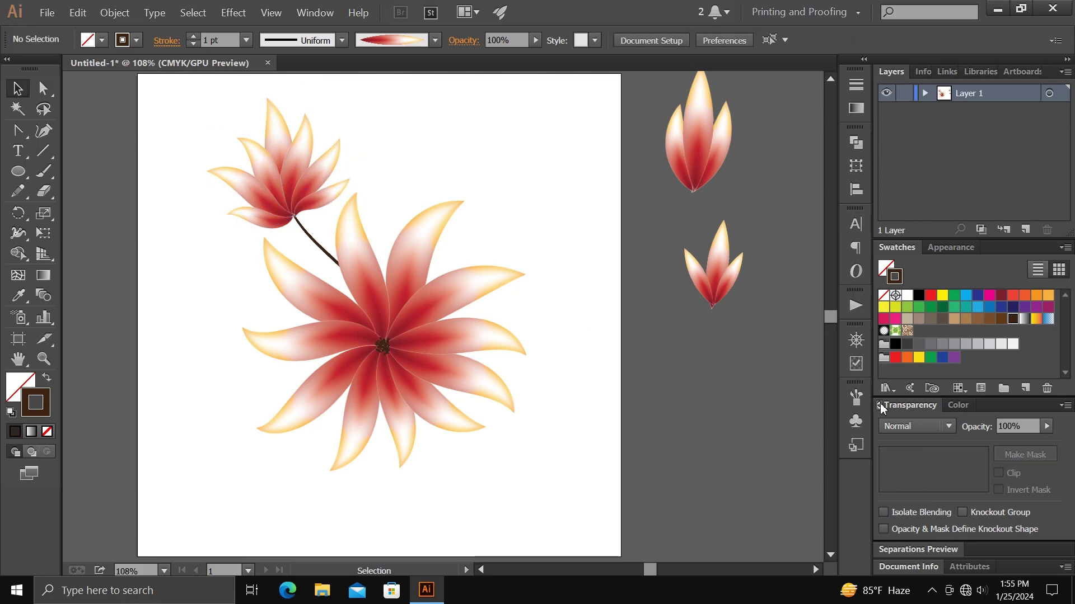
Paint two dark brown stems branching to the upper right with the Paintbrush
click(855, 398)
click(727, 442)
key(b)
drag(386, 322, 554, 167)
mouse_move(490, 238)
mouse_down()
mouse_move(583, 232)
mouse_move(509, 177)
mouse_up()
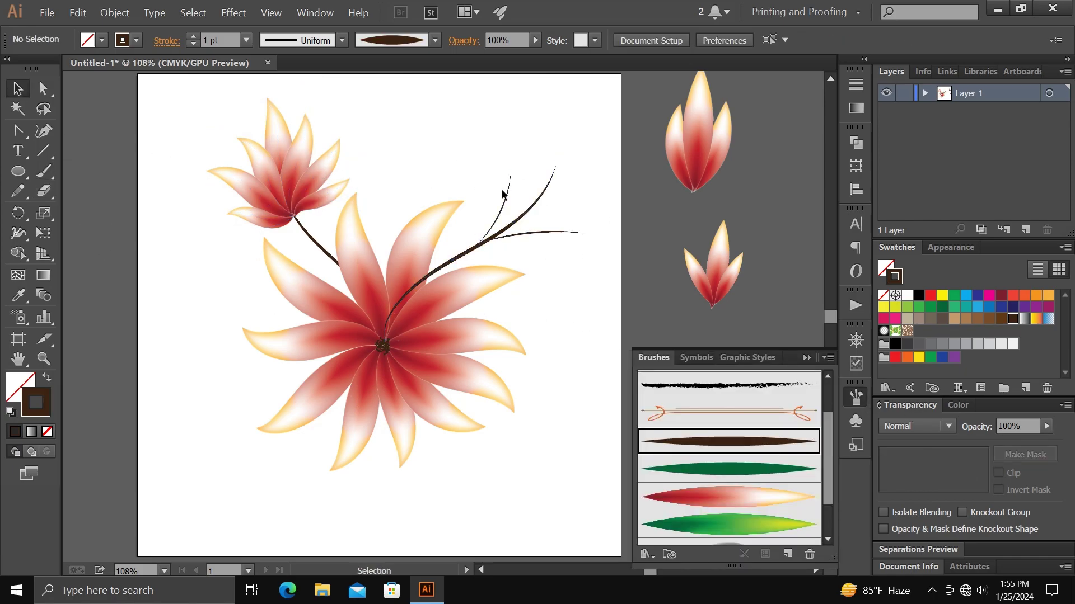
click(528, 233)
drag(528, 233, 519, 187)
click(584, 188)
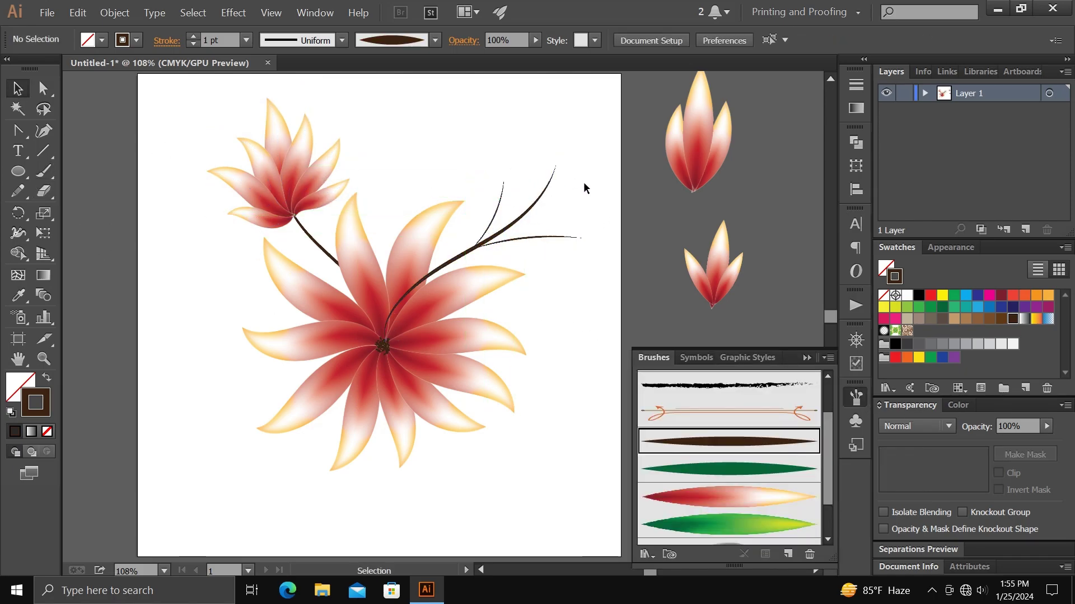
Move and rotate three red buds onto the tips of the right branch
drag(697, 134, 595, 140)
drag(632, 199, 697, 89)
drag(588, 143, 559, 168)
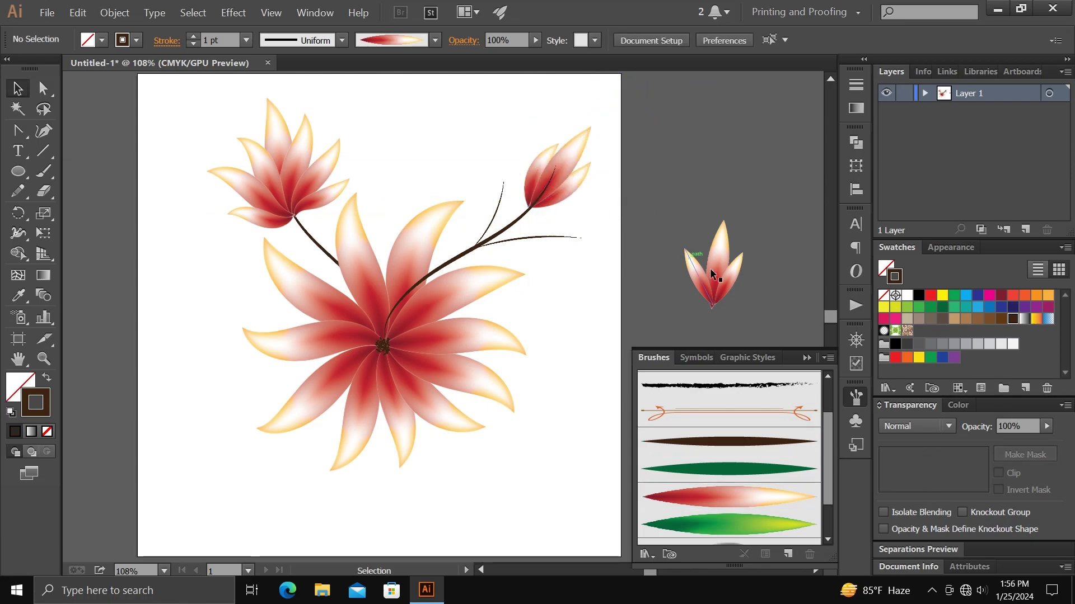
drag(710, 267, 588, 266)
mouse_move(618, 208)
mouse_down()
mouse_move(629, 270)
mouse_move(576, 232)
mouse_up()
click(621, 168)
click(493, 129)
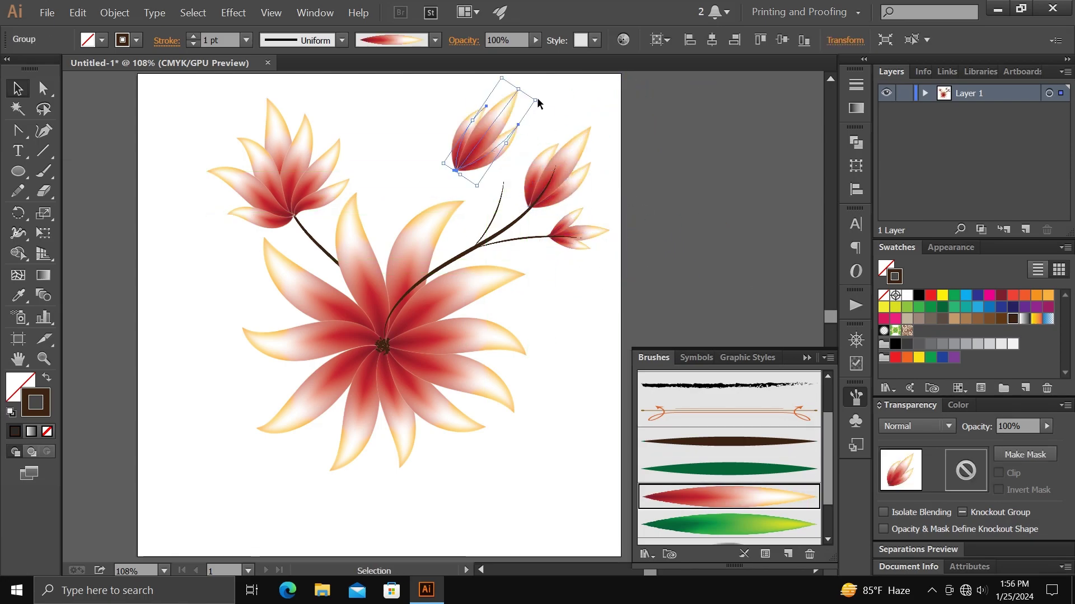
drag(537, 103, 512, 81)
drag(488, 187, 514, 197)
click(537, 269)
Send the brown branch stem behind the flower petals with Arrange > Send to Back
click(521, 242)
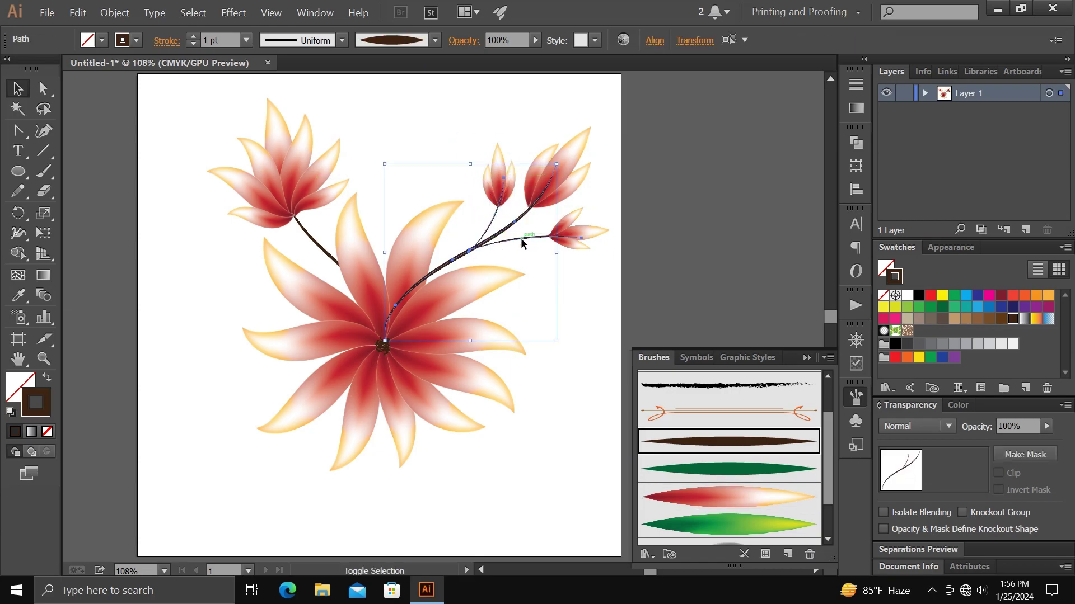
right_click(532, 270)
click(727, 413)
click(573, 378)
Paint a stem curving down from the flower centre and send it behind the petals
click(728, 441)
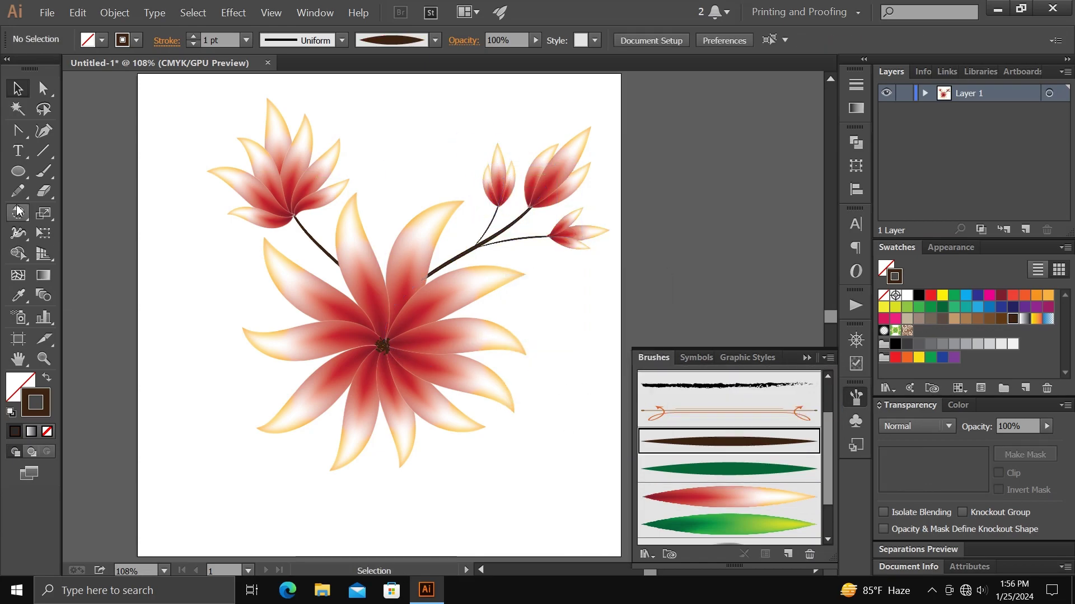
key(b)
drag(384, 350, 400, 508)
key(v)
key(ctrl+shift+a)
right_click(358, 480)
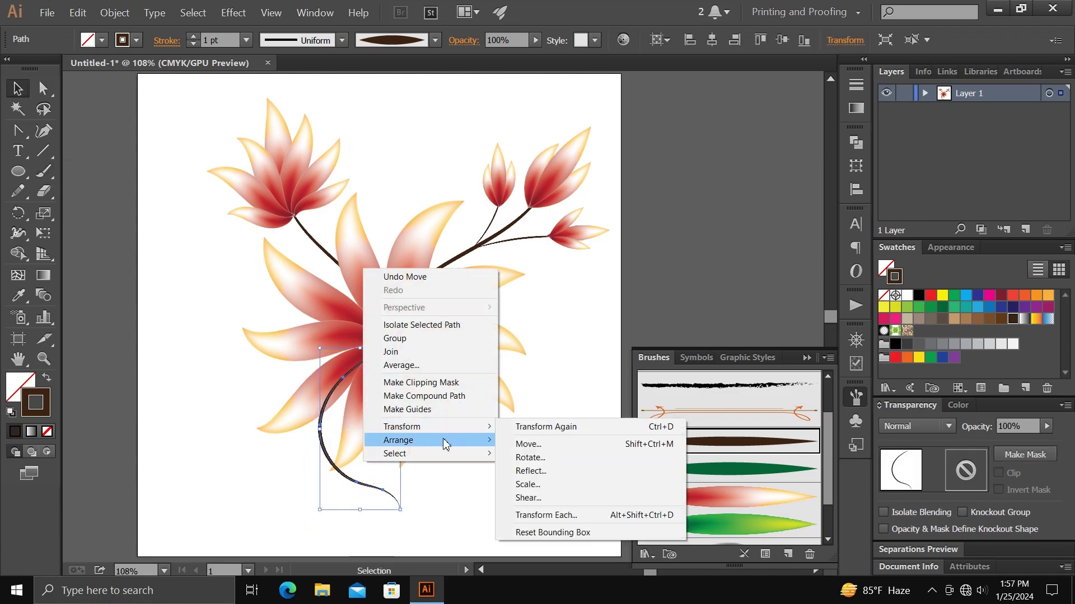
click(532, 482)
click(576, 233)
Copy a bud onto the end of the lower stem and rotate it to hang
mouse_move(576, 233)
mouse_down()
mouse_move(431, 499)
mouse_move(474, 495)
mouse_up()
click(474, 495)
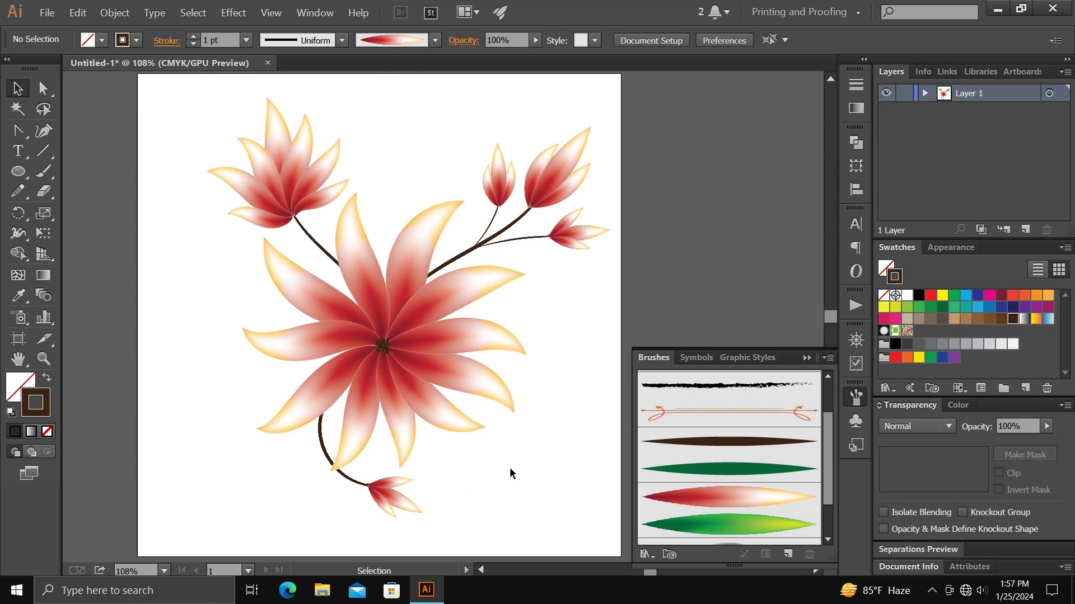
click(43, 171)
click(709, 529)
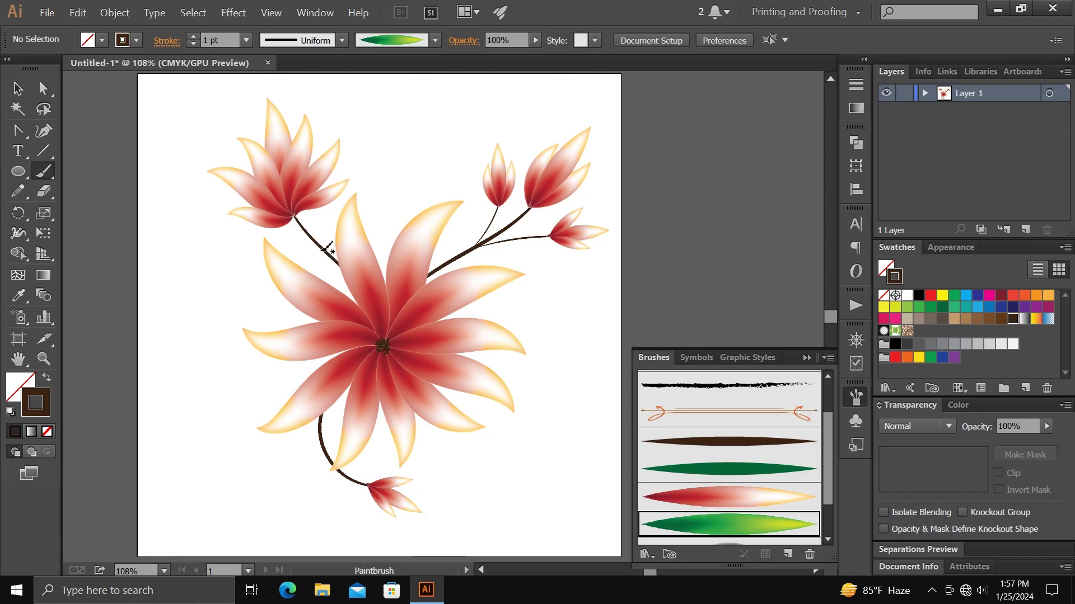
Paint two green gradient leaves at the base of the upper-left stem
drag(260, 247, 230, 241)
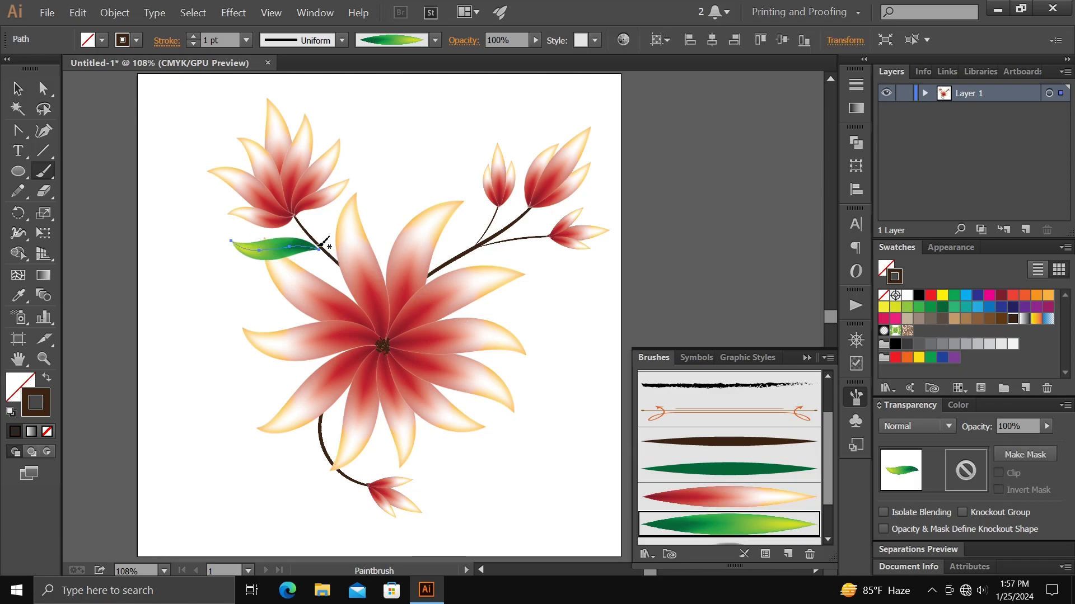
drag(343, 200, 339, 200)
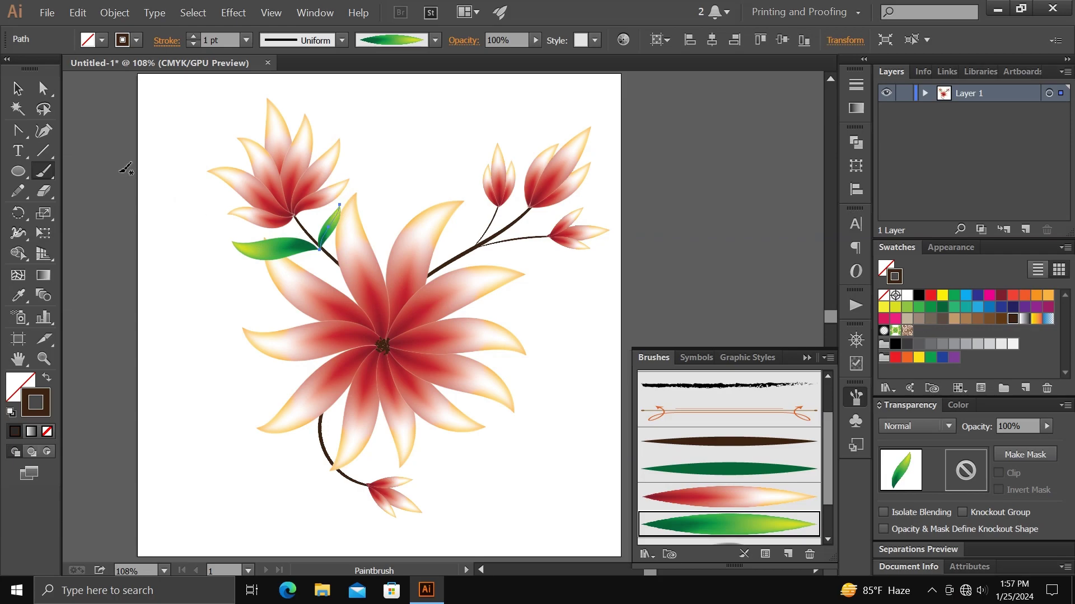
click(24, 90)
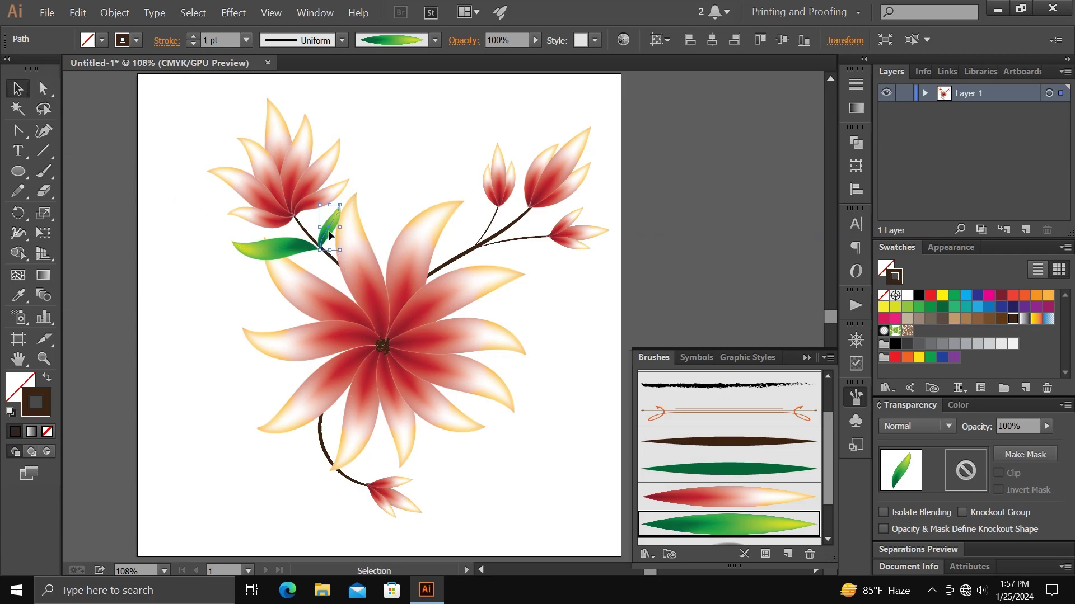
key(ctrl+plus)
mouse_move(240, 212)
mouse_down()
mouse_move(191, 239)
mouse_move(395, 227)
mouse_up()
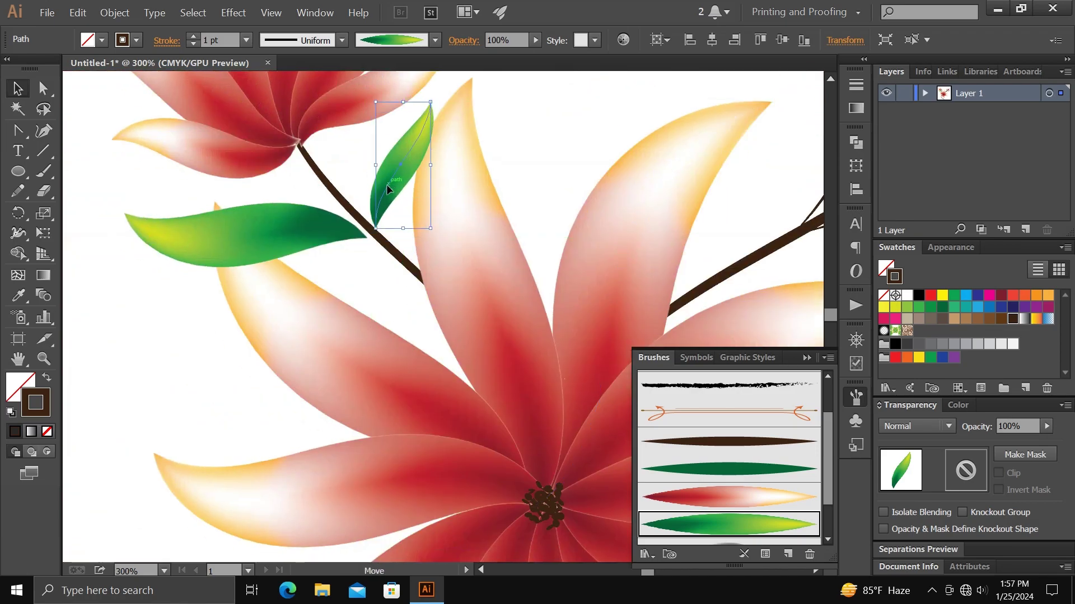
Nudge both leaves against the stem and send them behind the flower petals
drag(388, 183, 394, 174)
drag(323, 229, 333, 225)
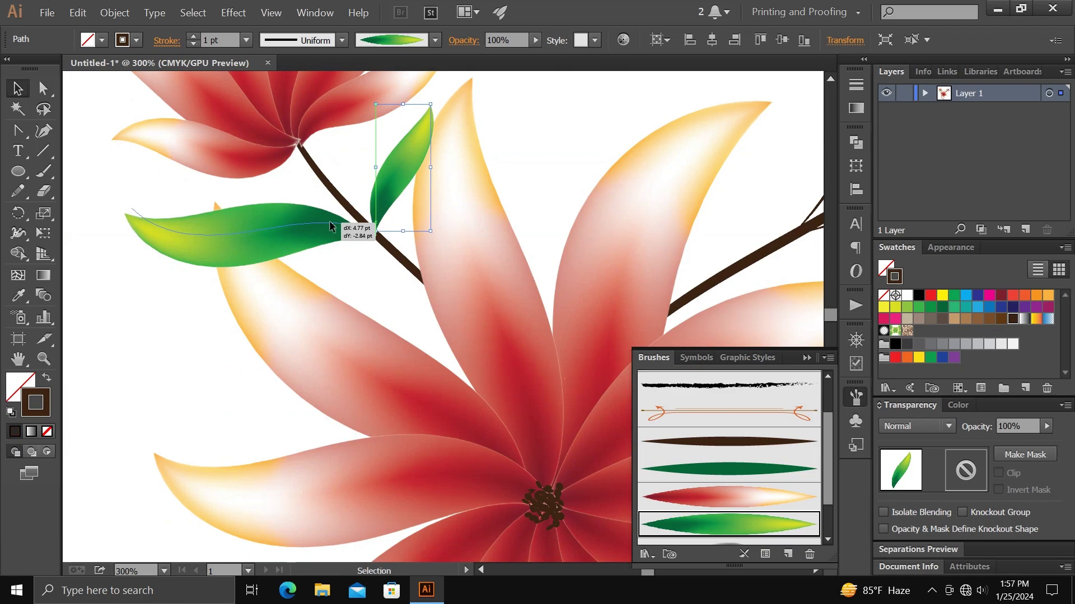
key(Left)
key(Left)
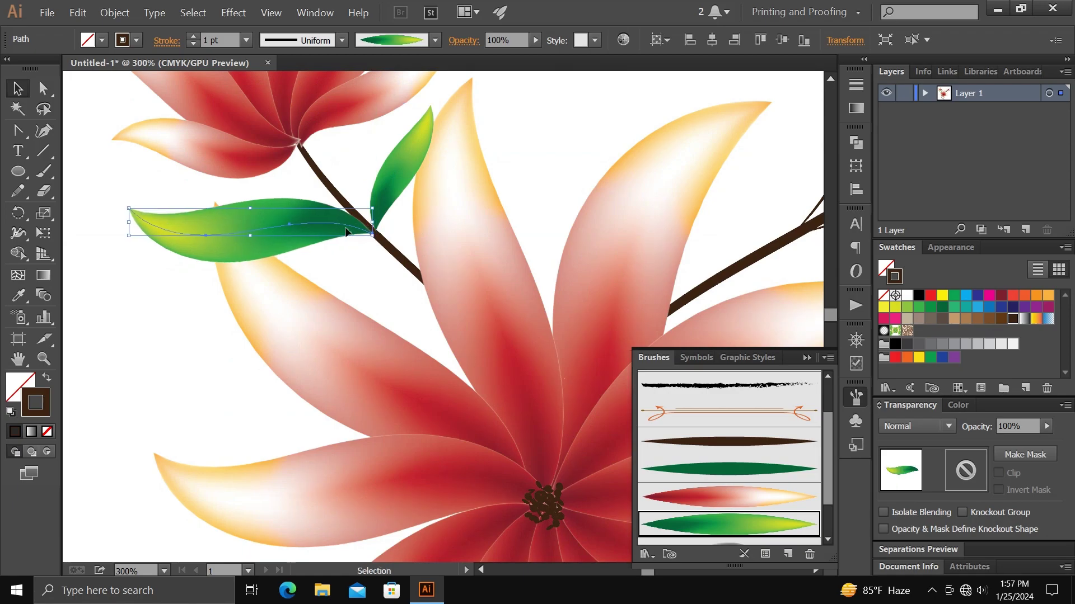
key(Down)
key(Down)
key(a)
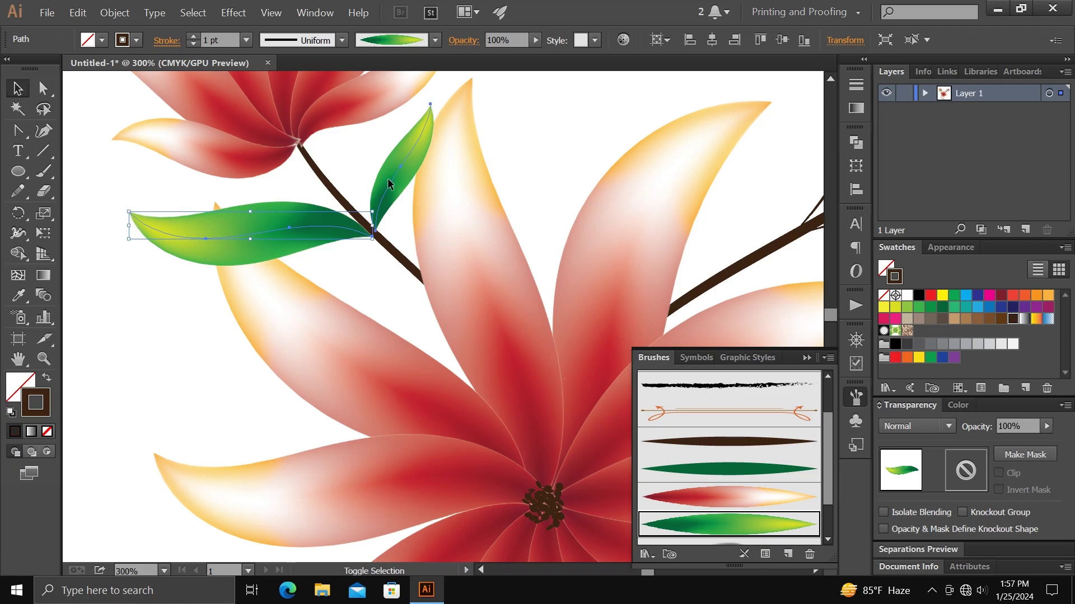
shift+click(387, 178)
right_click(365, 184)
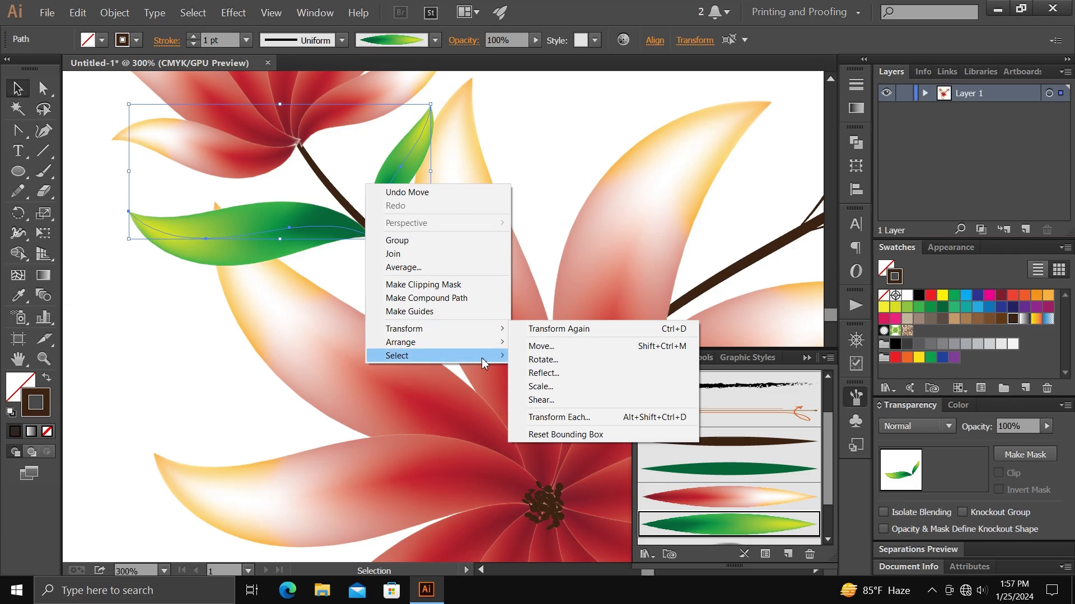
mouse_move(401, 342)
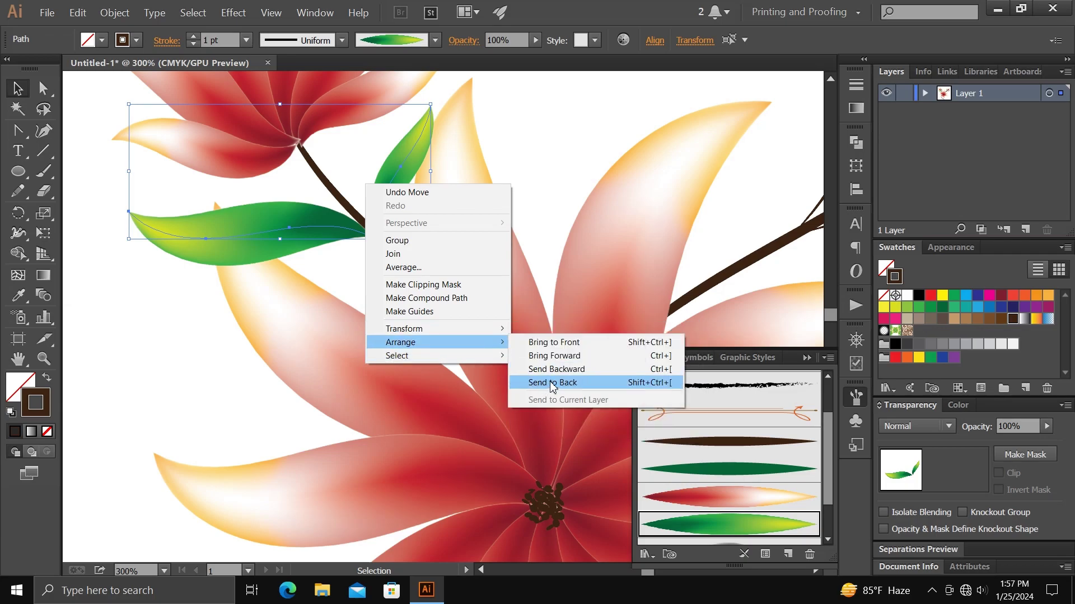
click(553, 382)
click(150, 317)
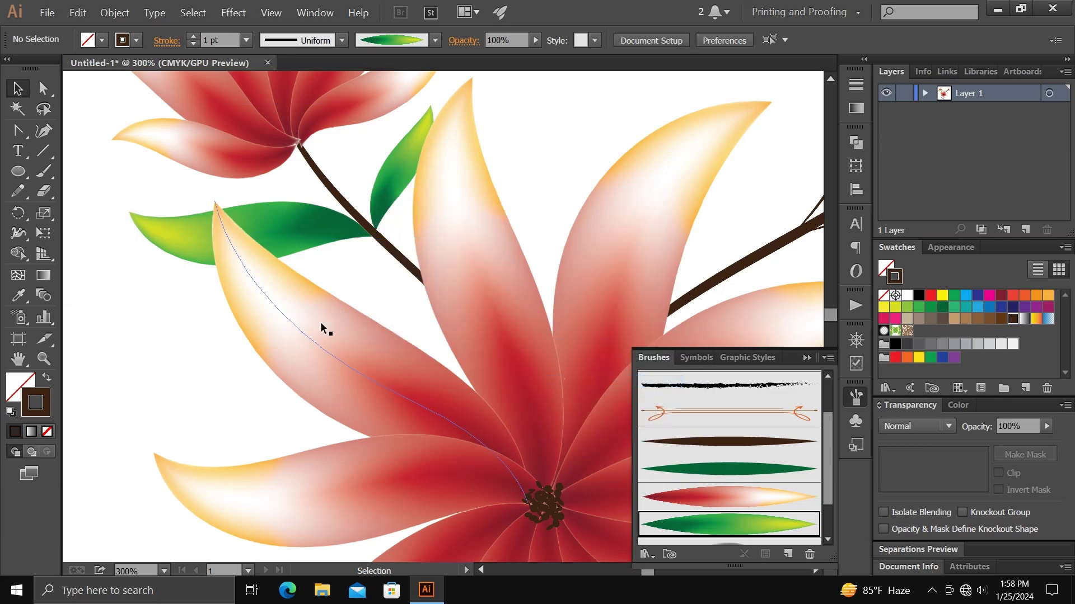
key(ctrl+0)
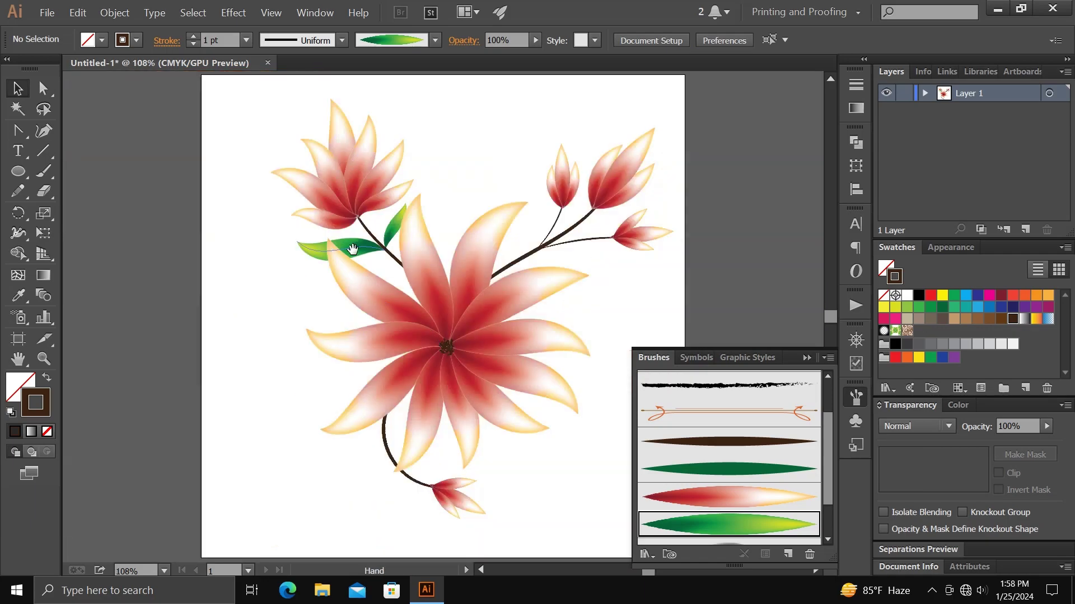
Paint two green leaves along the right three-bud branch
drag(353, 248, 244, 260)
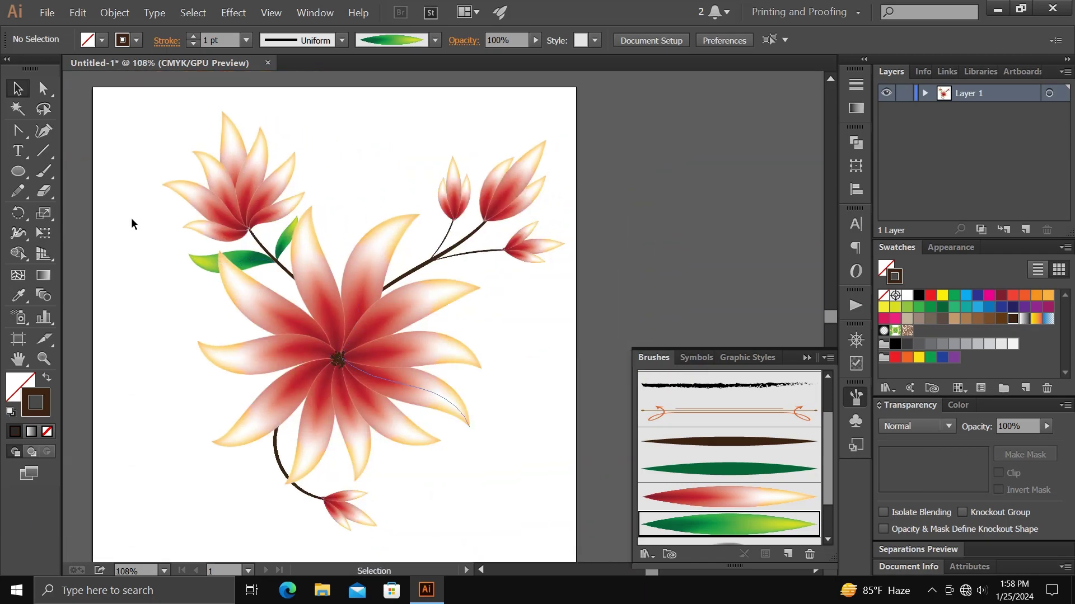
click(40, 174)
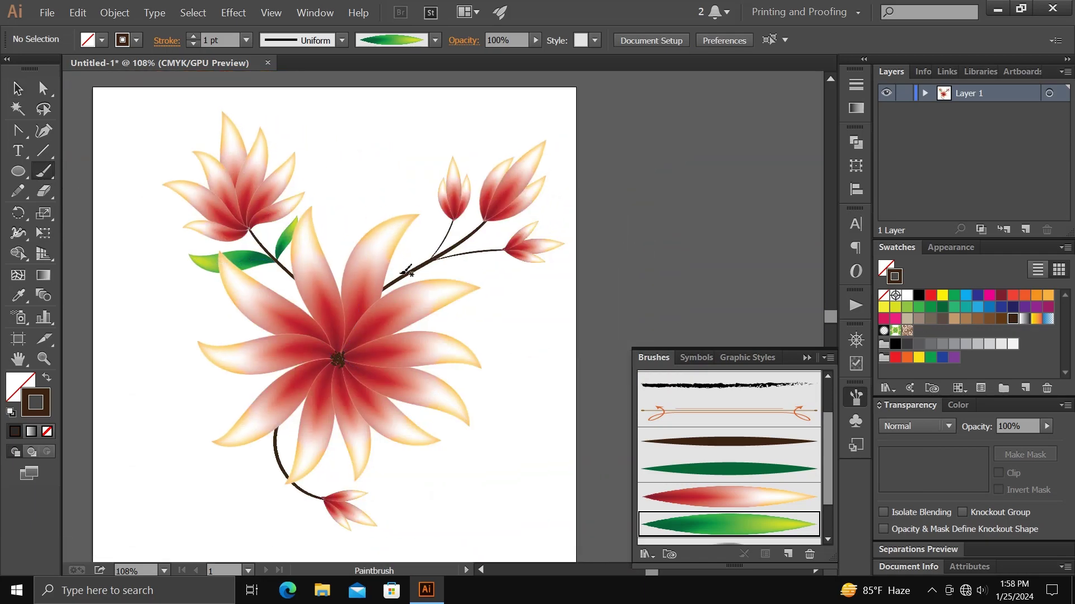
mouse_move(403, 273)
mouse_down()
mouse_move(407, 237)
mouse_move(441, 280)
mouse_up()
right_click(440, 202)
mouse_move(423, 223)
mouse_down()
mouse_move(430, 258)
mouse_move(489, 245)
mouse_up()
right_click(427, 339)
click(521, 412)
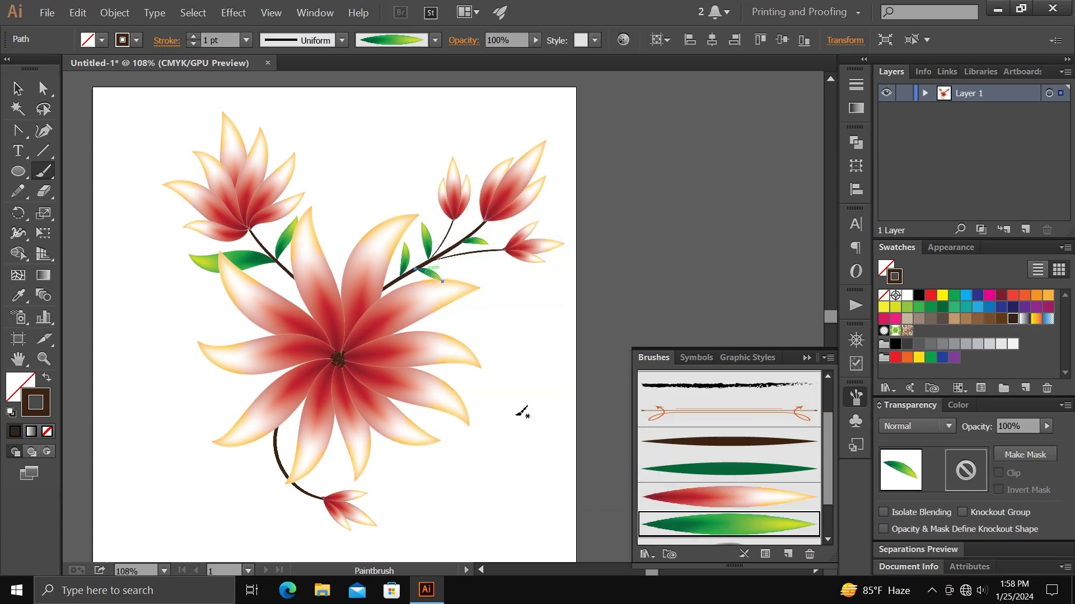
Paint four green leaves along the lower curved stem near its bud
mouse_move(273, 438)
mouse_down()
mouse_move(248, 495)
mouse_move(297, 537)
mouse_up()
drag(299, 492, 319, 531)
drag(340, 456, 277, 455)
drag(287, 487, 329, 485)
key(ctrl+equal)
key(ctrl+equal)
key(v)
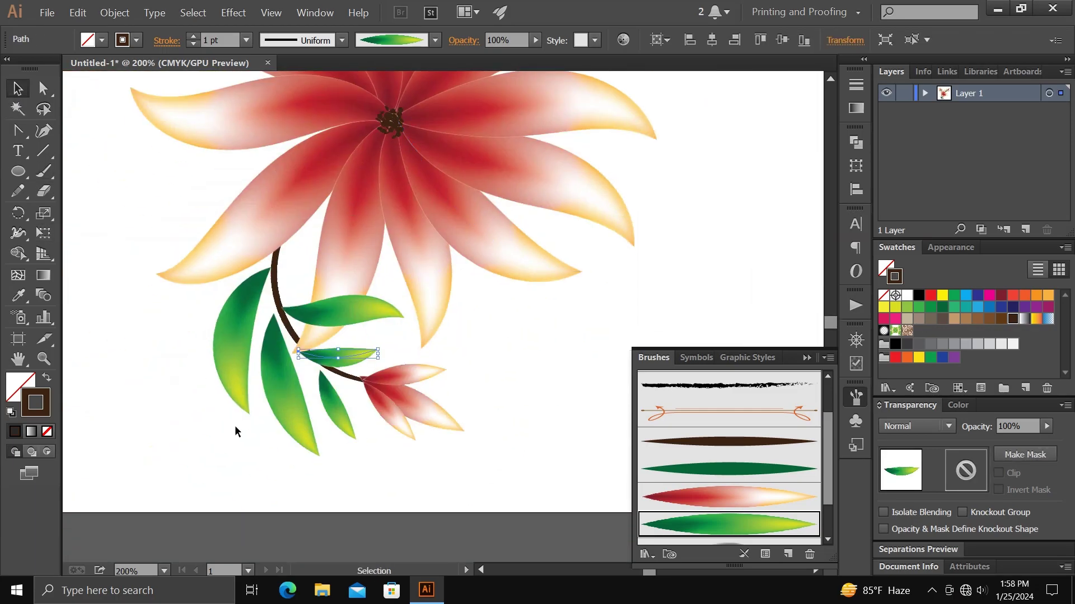
Rotate and reposition the lower leaves, sending the small horizontal leaf behind the stem
click(291, 302)
click(278, 351)
drag(260, 456, 321, 453)
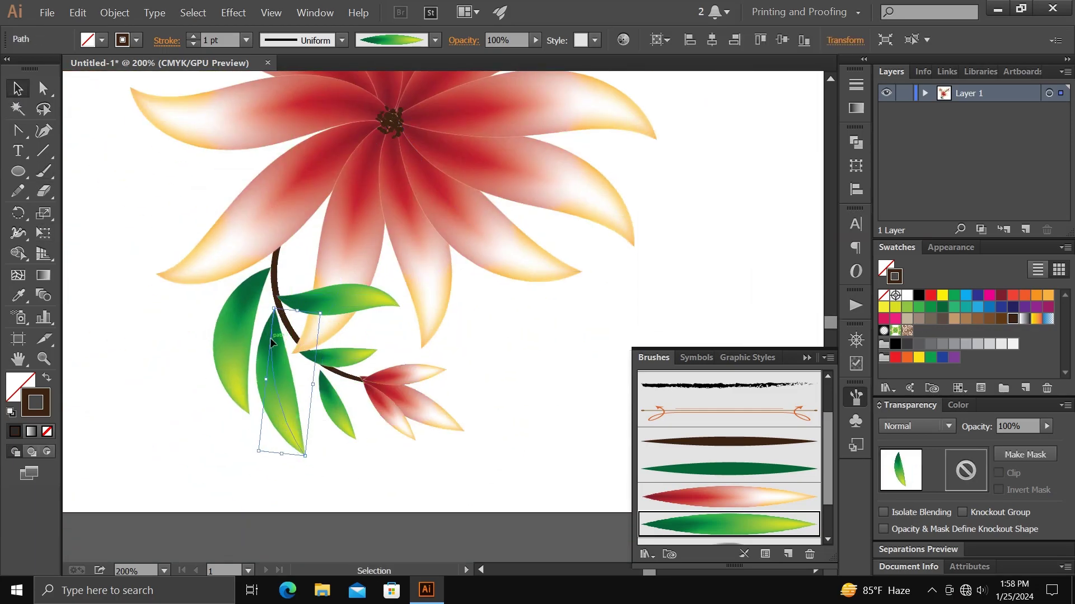
drag(342, 362, 348, 351)
right_click(350, 354)
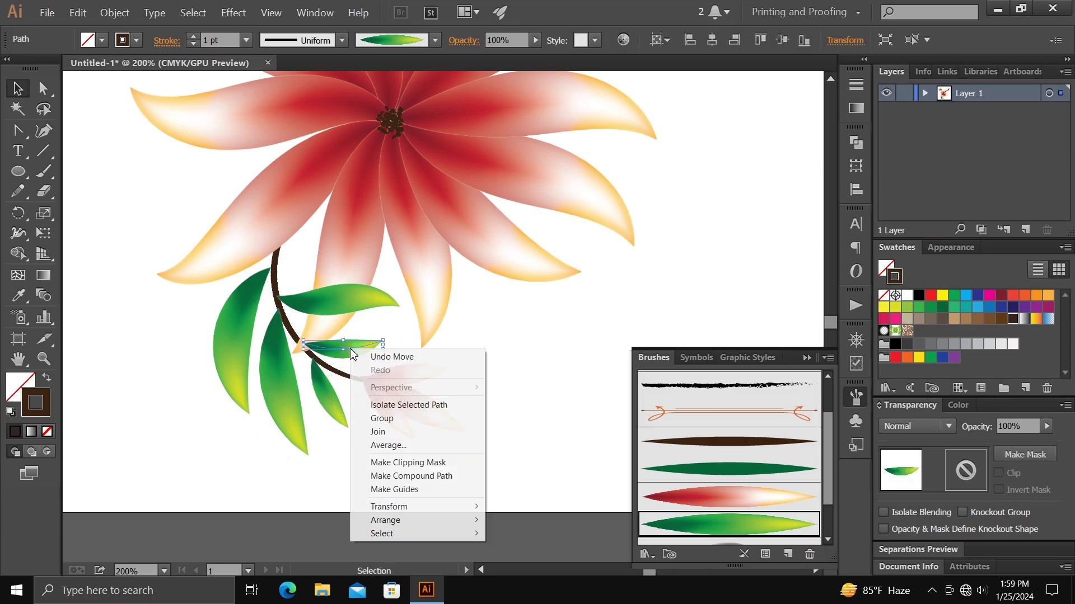
click(504, 563)
right_click(347, 306)
click(516, 530)
click(525, 371)
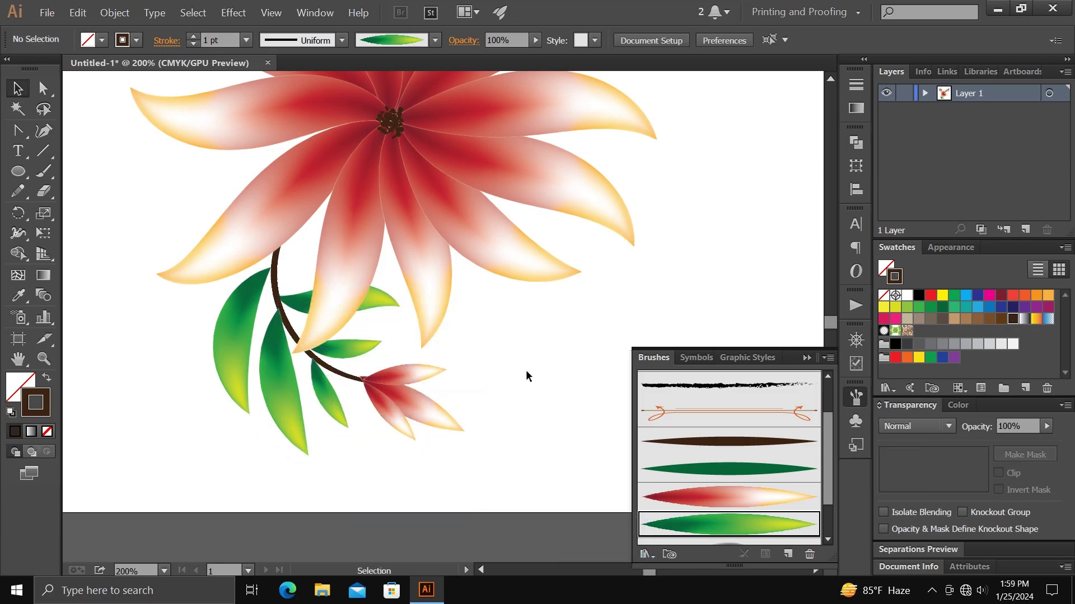
key(ctrl+0)
Paint two curling green vines left of the flower and send them behind it
key(b)
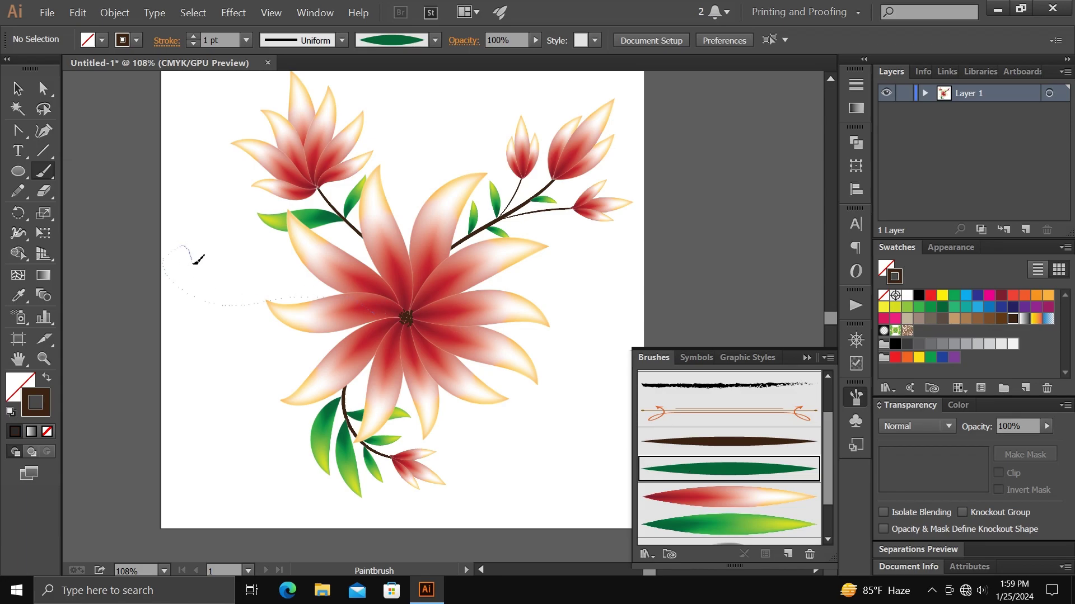
drag(197, 261, 358, 305)
drag(335, 298, 168, 366)
click(18, 88)
key(ctrl+equal)
key(ctrl+equal)
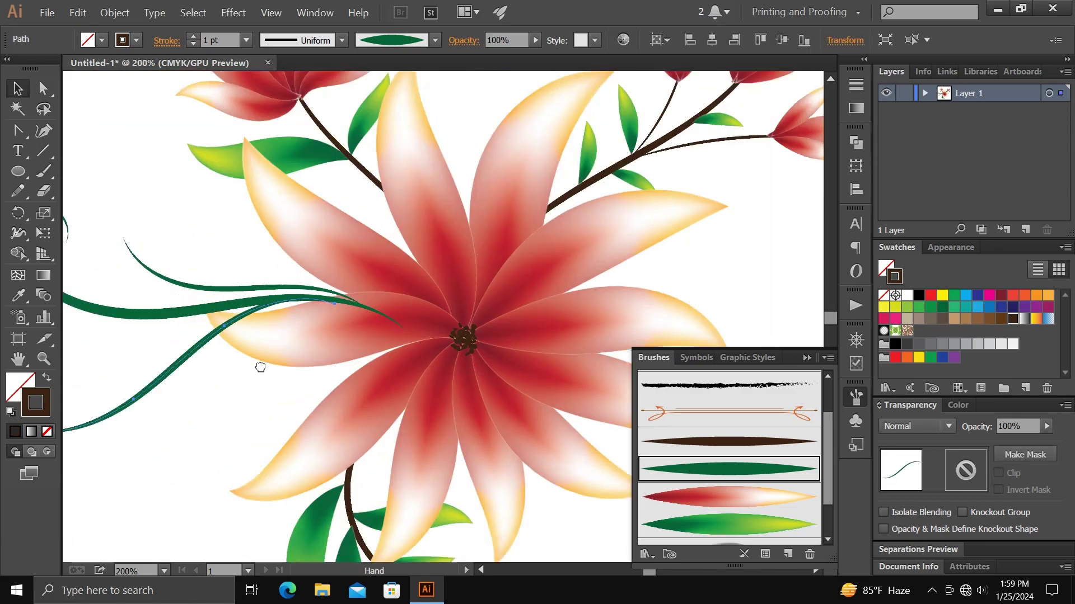
drag(331, 312, 206, 398)
right_click(206, 397)
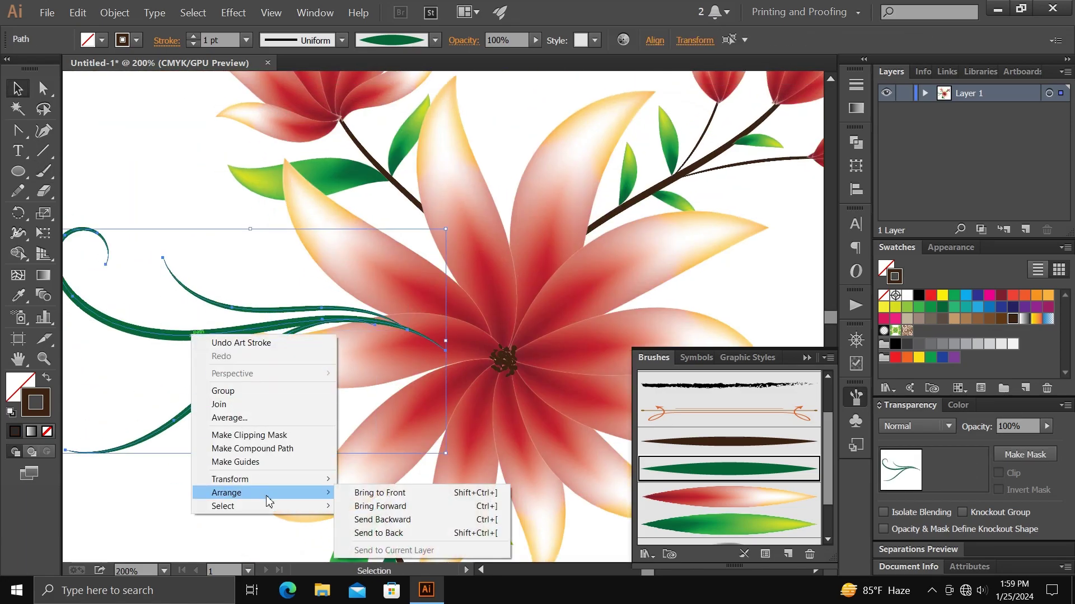
click(380, 539)
click(249, 465)
key(ctrl+minus)
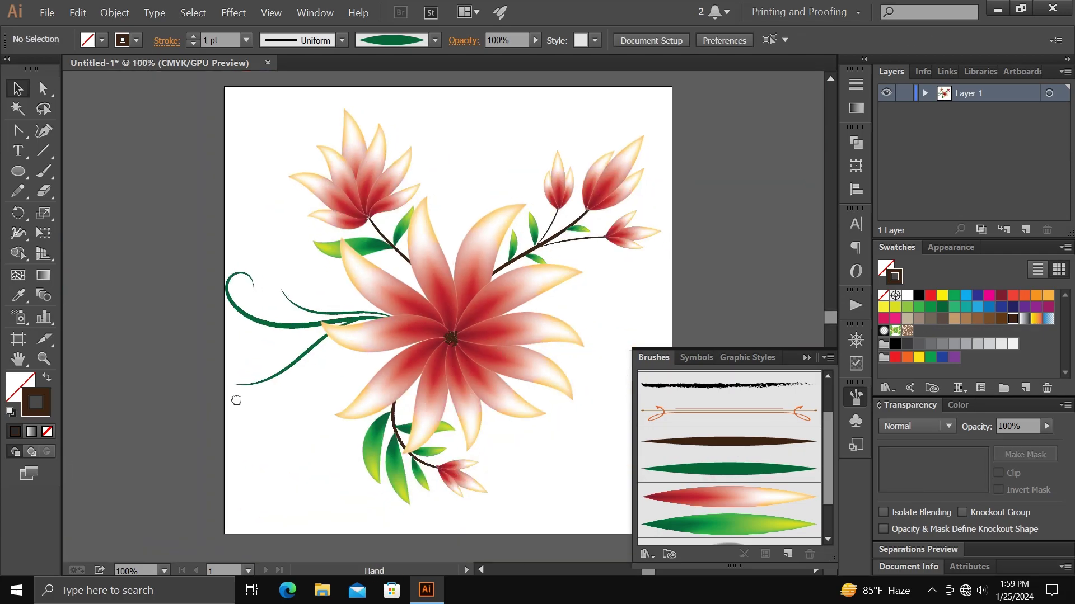
Paint green leaves on the curled vine tip and along the upper vine
click(52, 177)
click(727, 524)
mouse_move(280, 336)
mouse_down()
mouse_move(168, 367)
mouse_move(126, 336)
mouse_move(126, 280)
mouse_up()
drag(150, 274, 168, 240)
mouse_move(185, 278)
mouse_down()
mouse_move(193, 302)
mouse_move(197, 267)
mouse_up()
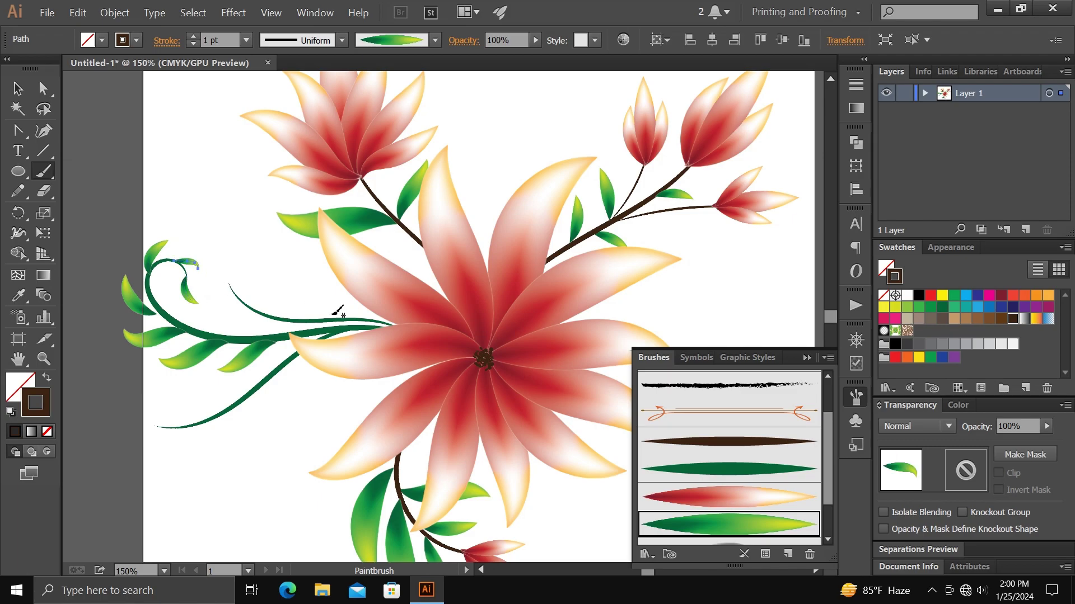
drag(322, 319, 297, 285)
mouse_move(279, 317)
mouse_down()
mouse_move(260, 277)
mouse_move(214, 240)
mouse_up()
drag(245, 305, 242, 262)
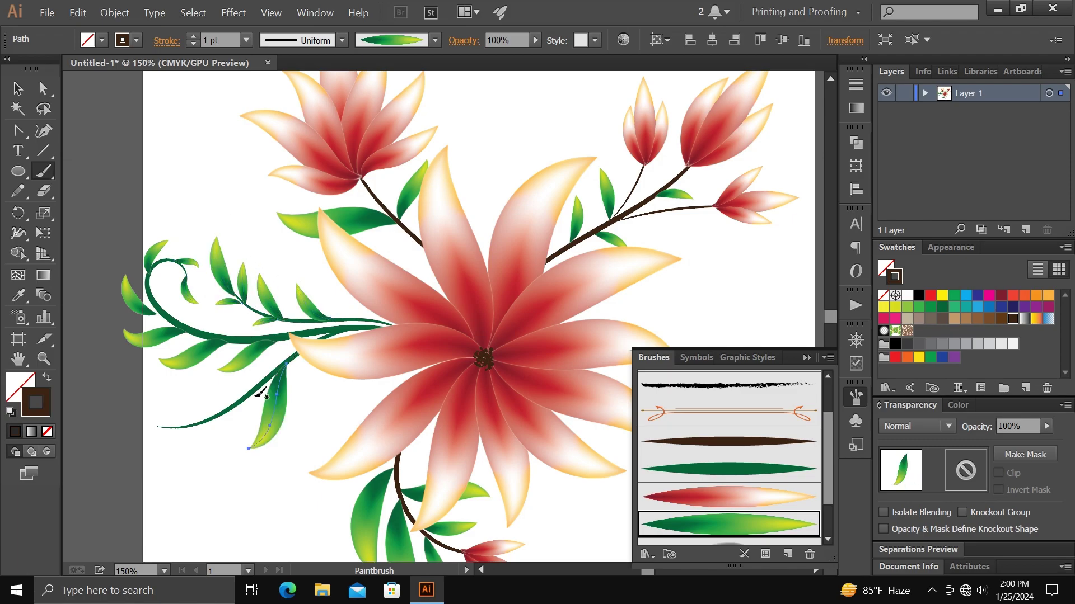
Paint four more green leaves along the lower-left vine
drag(286, 364, 249, 448)
drag(230, 411, 193, 464)
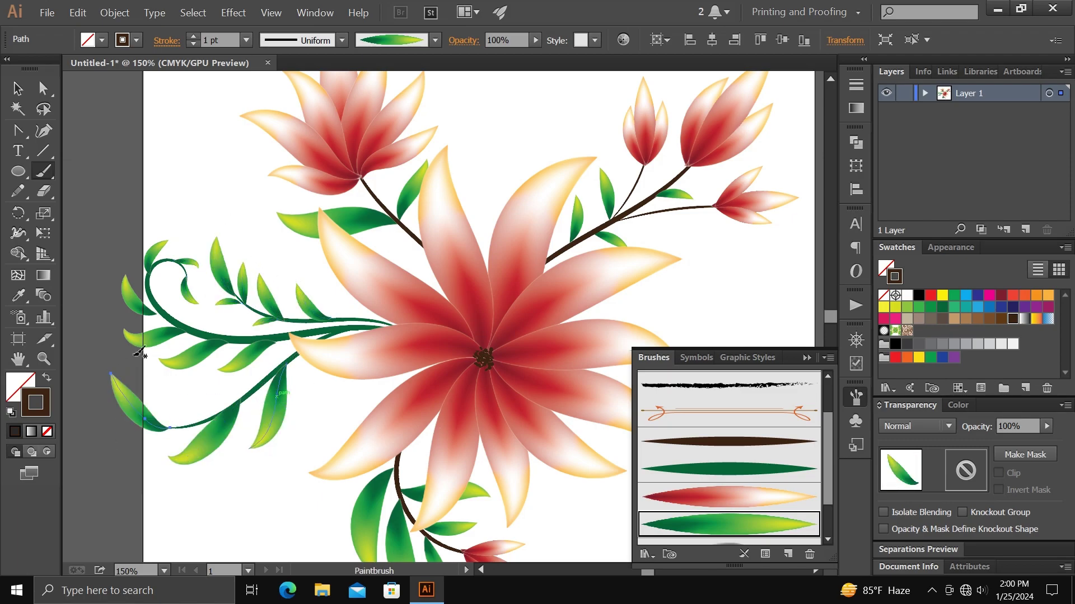
mouse_move(192, 425)
mouse_down()
mouse_move(115, 447)
mouse_move(133, 380)
mouse_up()
drag(233, 405, 188, 395)
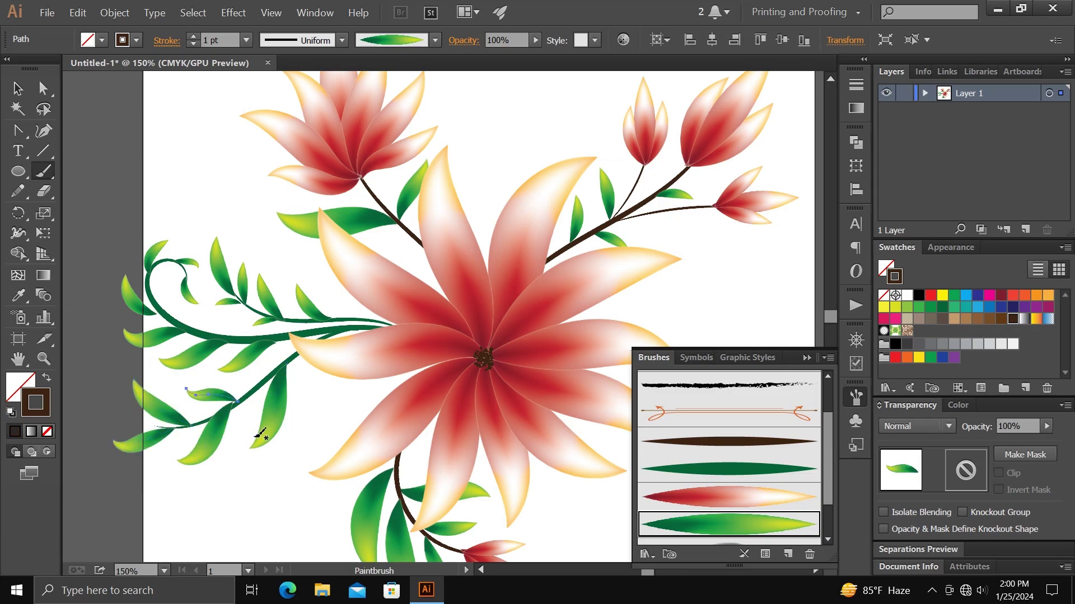
key(v)
click(226, 428)
click(355, 473)
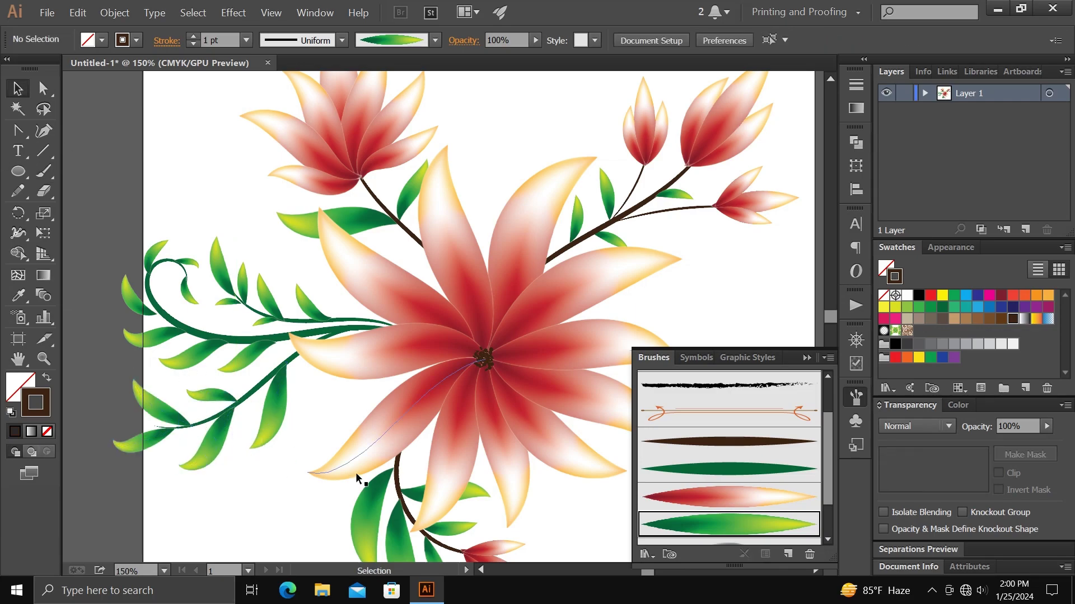
alt+scroll(358, 471, down, 2)
Paint two dark green vines right of the flower and group them together
key(b)
click(703, 465)
drag(425, 347, 585, 431)
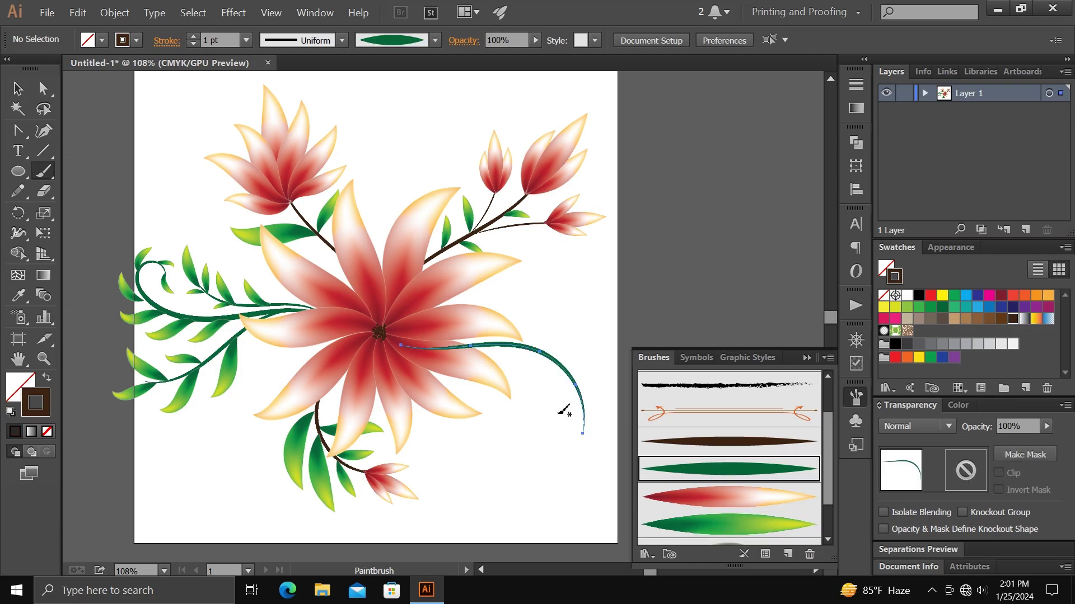
mouse_move(442, 353)
mouse_down()
mouse_move(510, 445)
mouse_move(578, 317)
mouse_up()
key(v)
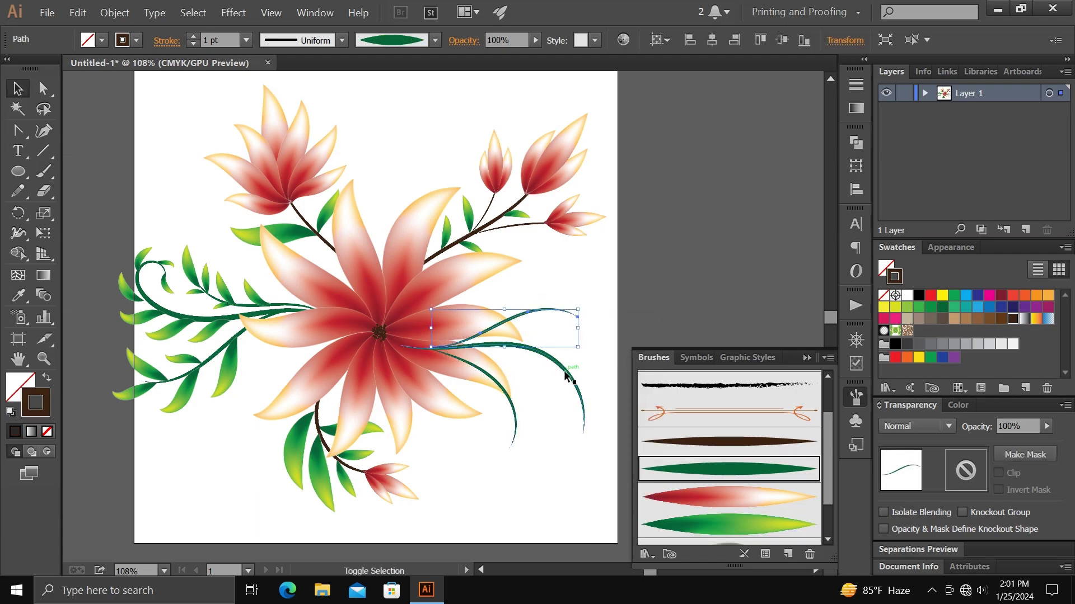
shift+click(582, 414)
shift+click(509, 439)
right_click(492, 376)
click(516, 431)
Place a smaller, rotated copy of the top-left flower at the lower right vine
click(261, 151)
alt+drag(262, 151, 541, 372)
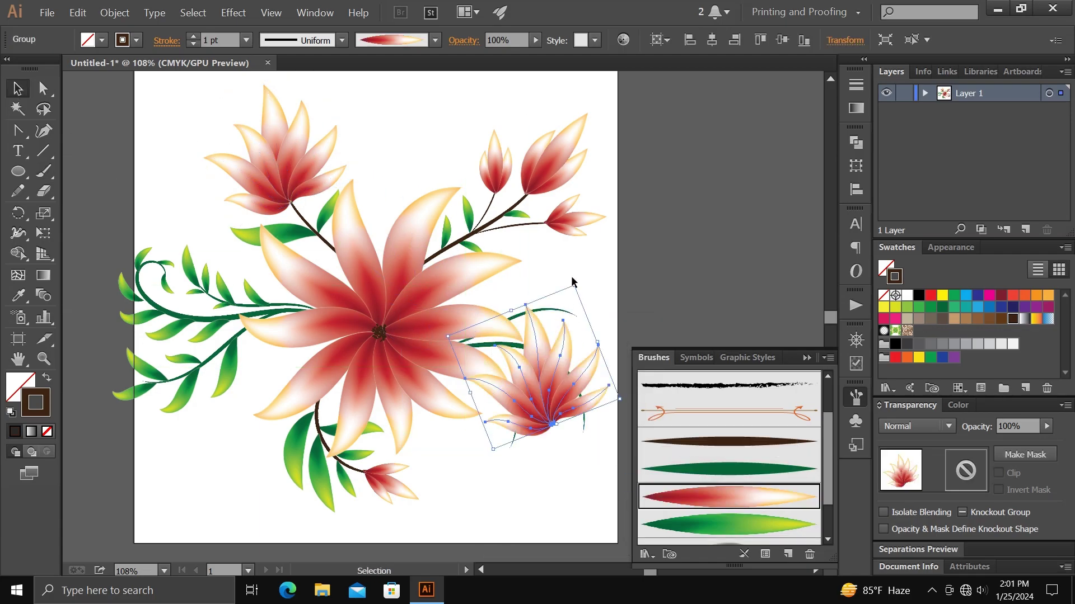
mouse_move(575, 284)
mouse_down()
mouse_move(613, 523)
mouse_move(612, 428)
mouse_up()
click(613, 429)
Paint seven green leaves along the right and upper-right vines
key(b)
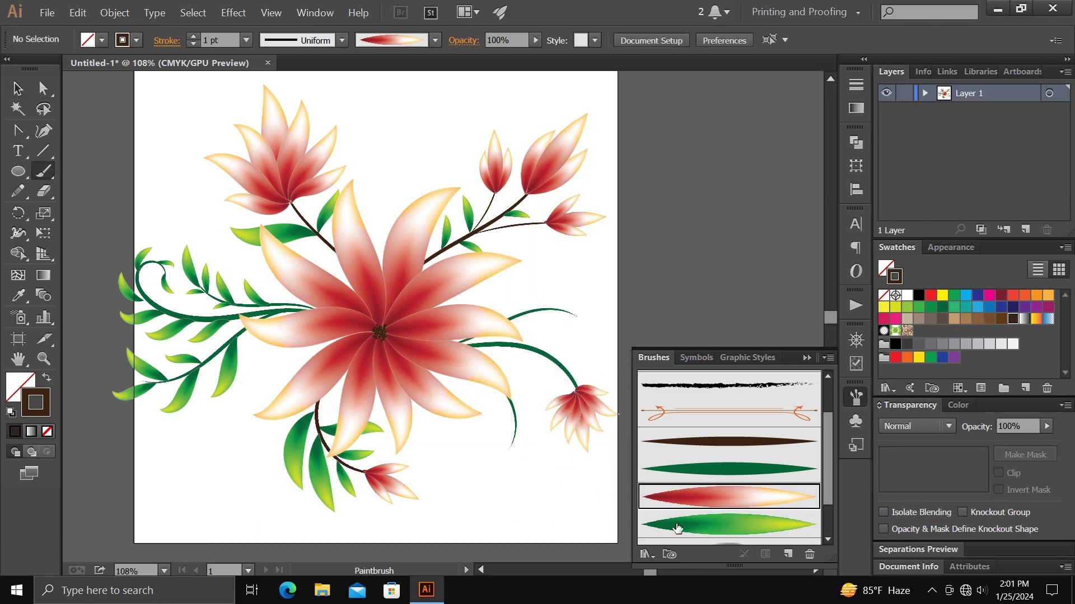
click(727, 524)
mouse_move(531, 350)
mouse_down()
mouse_move(577, 342)
mouse_move(587, 369)
mouse_move(530, 386)
mouse_up()
mouse_move(539, 351)
mouse_down()
mouse_move(541, 387)
mouse_move(563, 392)
mouse_up()
drag(509, 445, 483, 486)
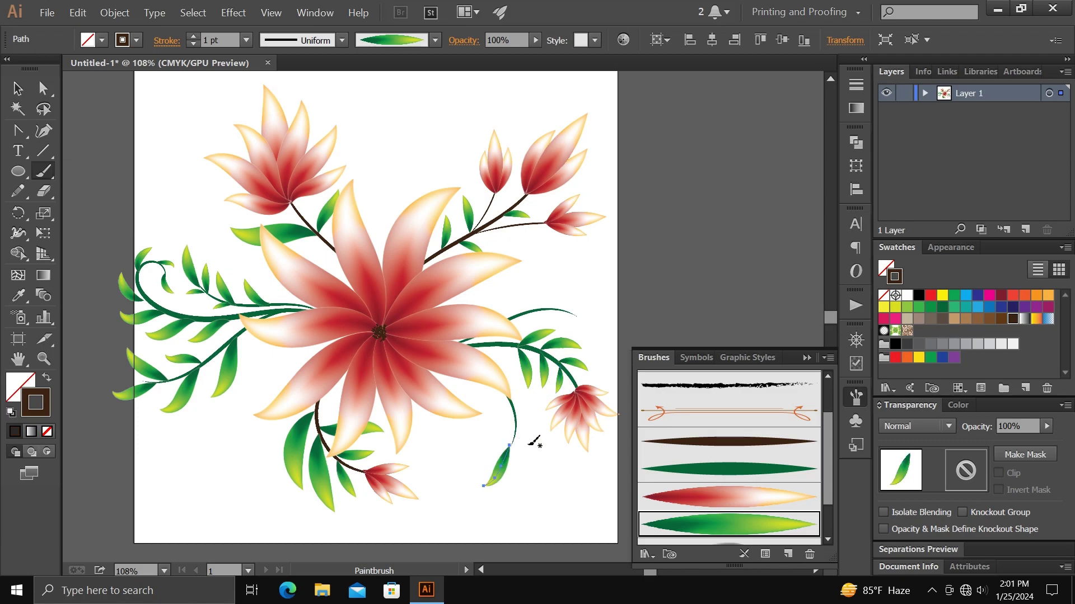
drag(531, 422, 510, 399)
drag(617, 291, 615, 303)
drag(566, 308, 542, 284)
mouse_move(510, 318)
mouse_down()
mouse_move(501, 287)
mouse_move(558, 333)
mouse_move(628, 346)
mouse_up()
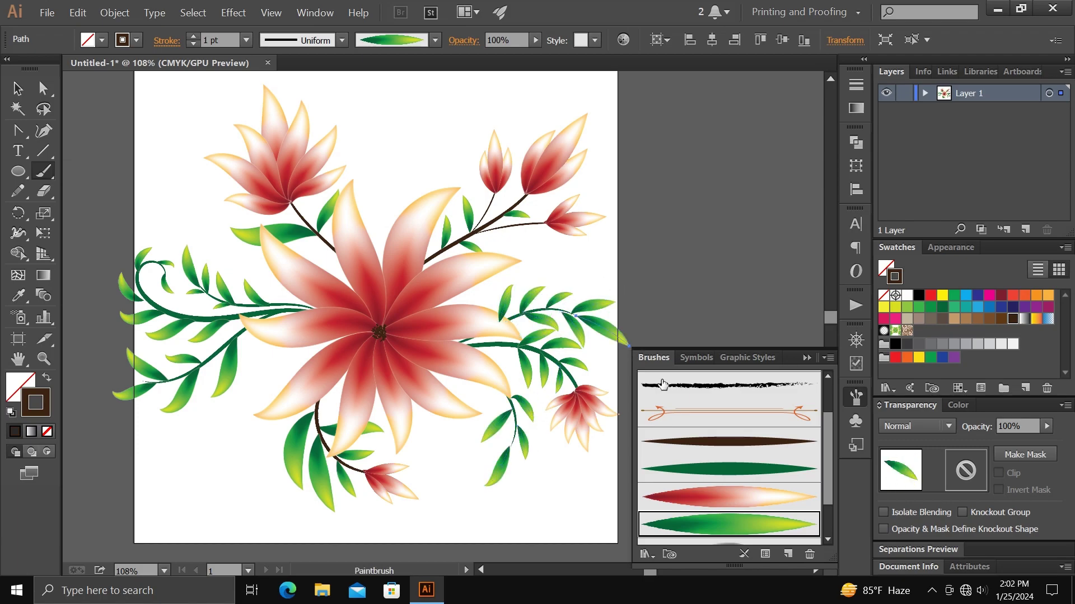
drag(535, 352, 541, 402)
click(728, 469)
Paint three thin green stems above the big flower and tilt the thin stem left
drag(388, 336, 419, 168)
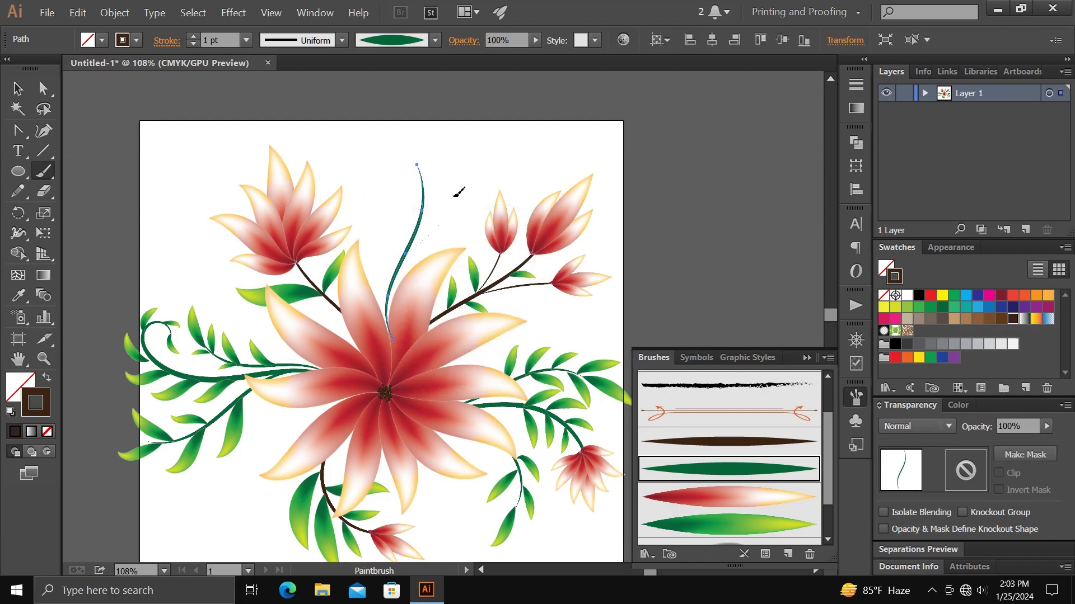
drag(450, 202, 408, 252)
drag(376, 204, 404, 254)
key(v)
scroll(431, 236, up, 3)
drag(325, 253, 313, 291)
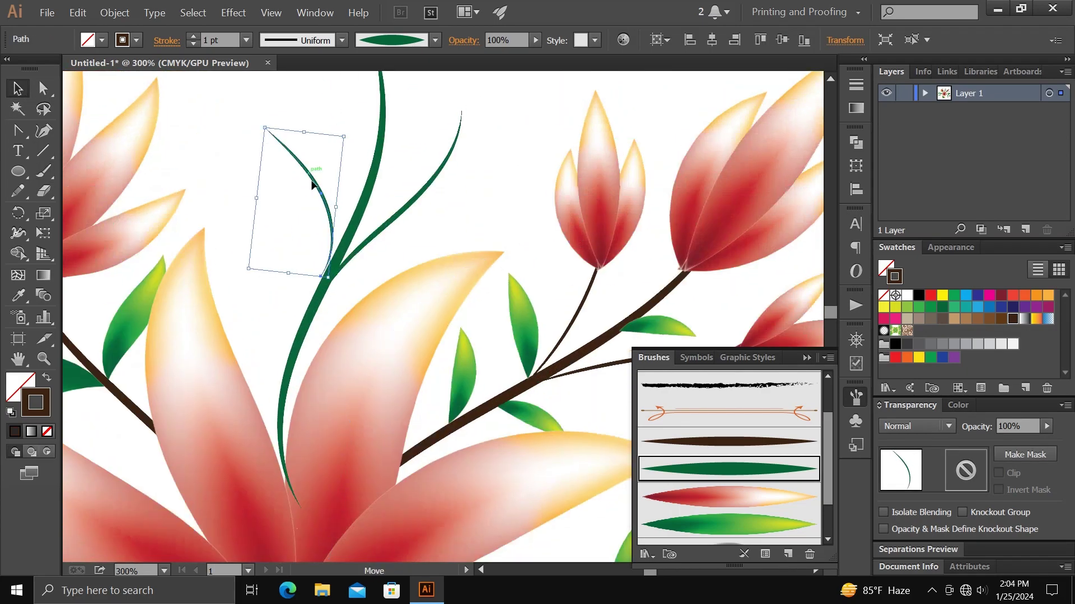
click(306, 330)
Send the upper stems behind the petals and group them together
key(ctrl+shift+bracketleft)
right_click(360, 207)
click(419, 261)
right_click(360, 219)
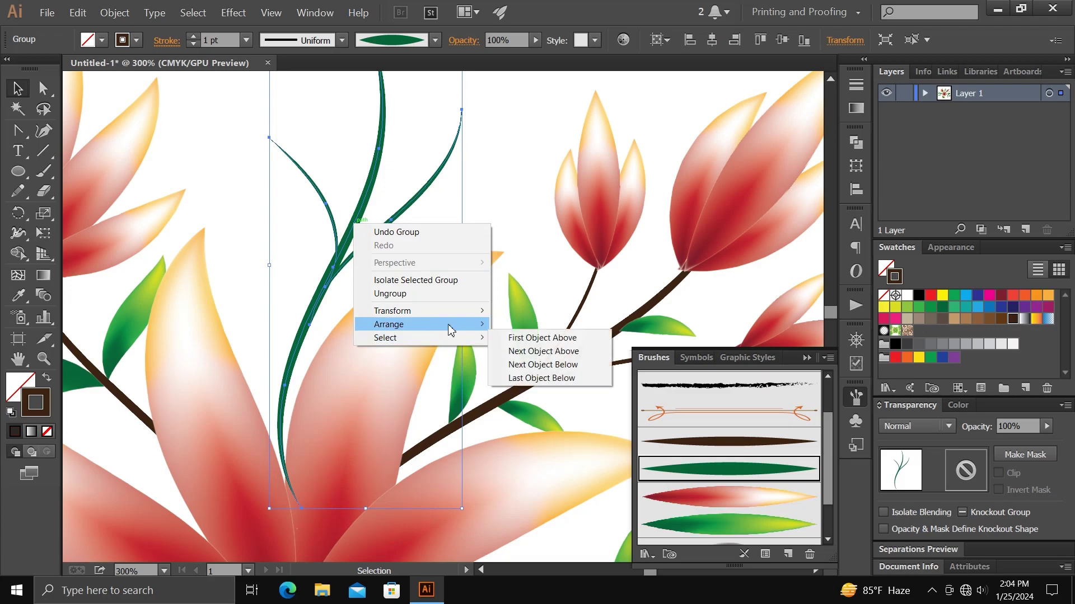
click(496, 250)
key(ctrl+minus)
key(ctrl+minus)
Paint three red gradient petals forming a small flower at the stem top
key(b)
click(728, 496)
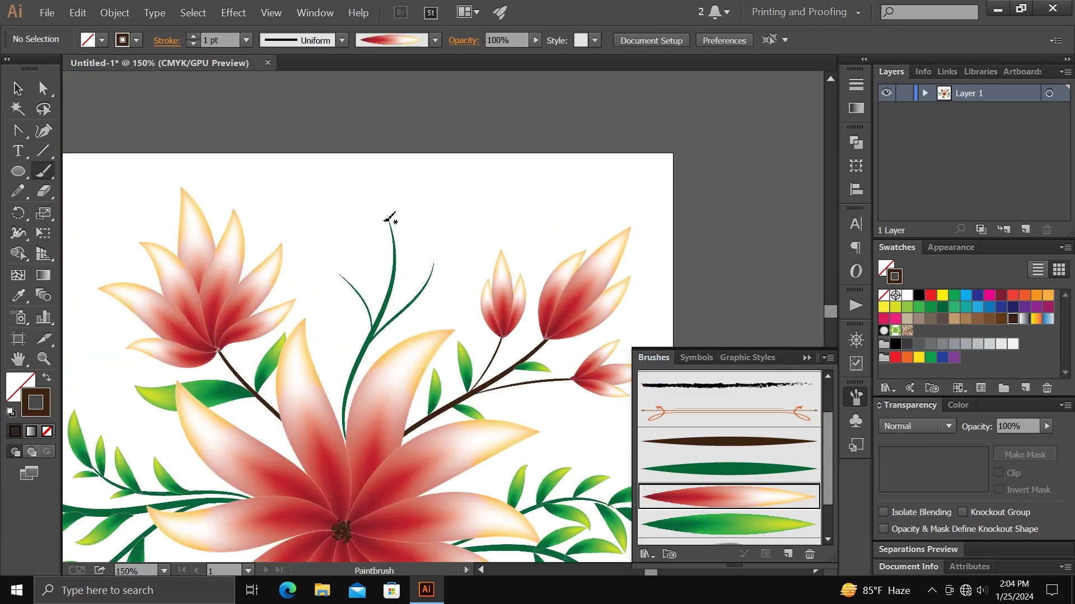
drag(389, 220, 386, 174)
key(ctrl+z)
scroll(398, 235, up, 3)
mouse_move(375, 235)
mouse_down()
mouse_move(386, 164)
mouse_move(434, 184)
mouse_up()
mouse_move(375, 235)
mouse_down()
mouse_move(340, 176)
mouse_move(326, 245)
mouse_move(427, 234)
mouse_up()
drag(375, 235, 319, 198)
Paint red buds on the right and left stem tips
drag(463, 314, 453, 263)
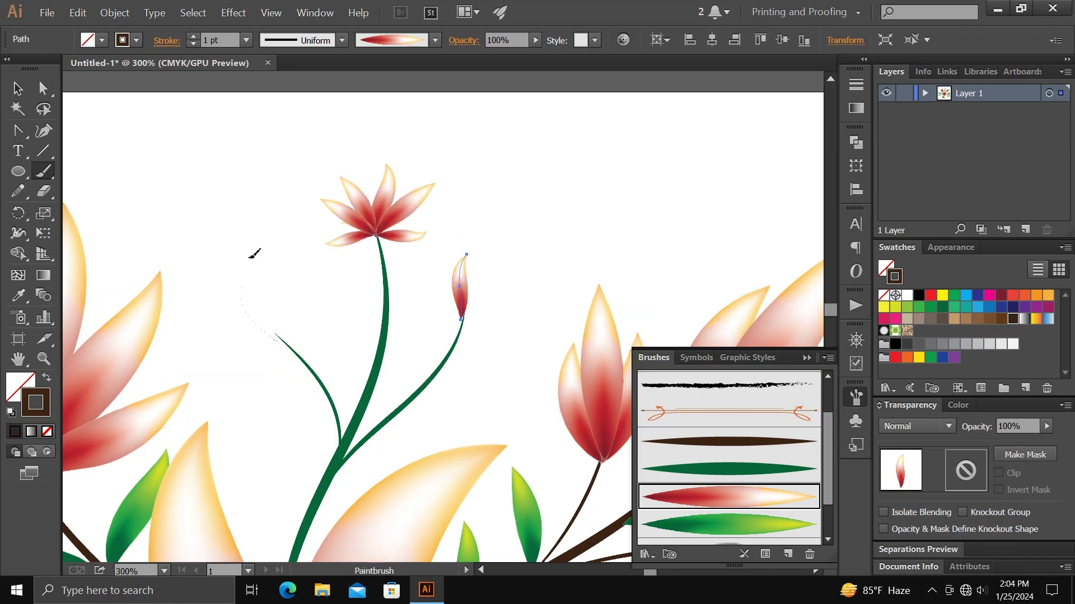
drag(275, 334, 241, 277)
key(ctrl+minus)
key(ctrl+minus)
key(ctrl+shift+a)
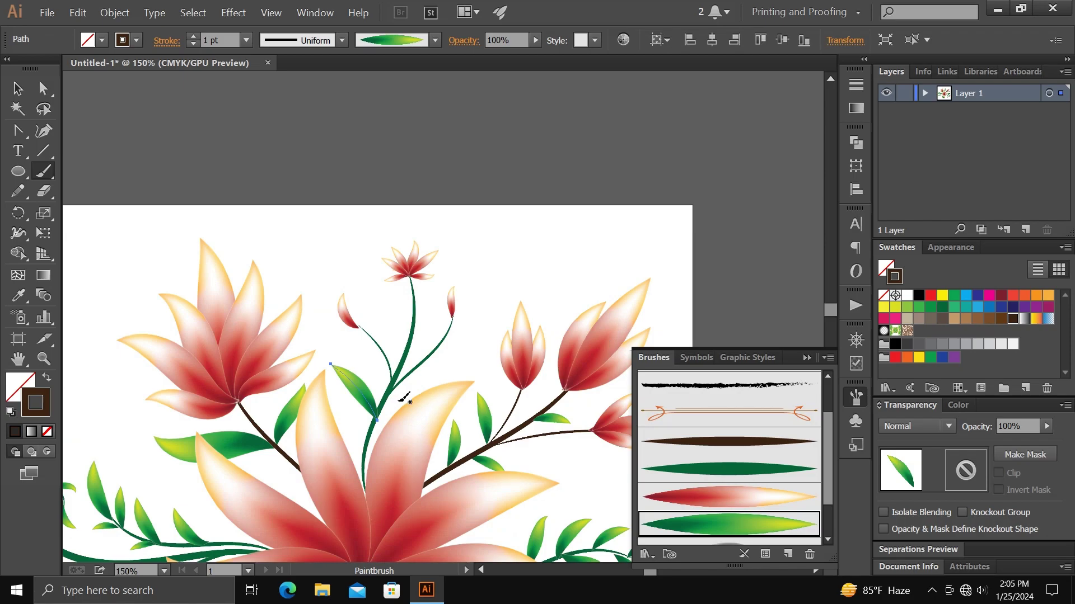
Paint a green leaf along the upper stem and adjust the leaves' placement
drag(430, 293, 406, 355)
key(v)
click(458, 351)
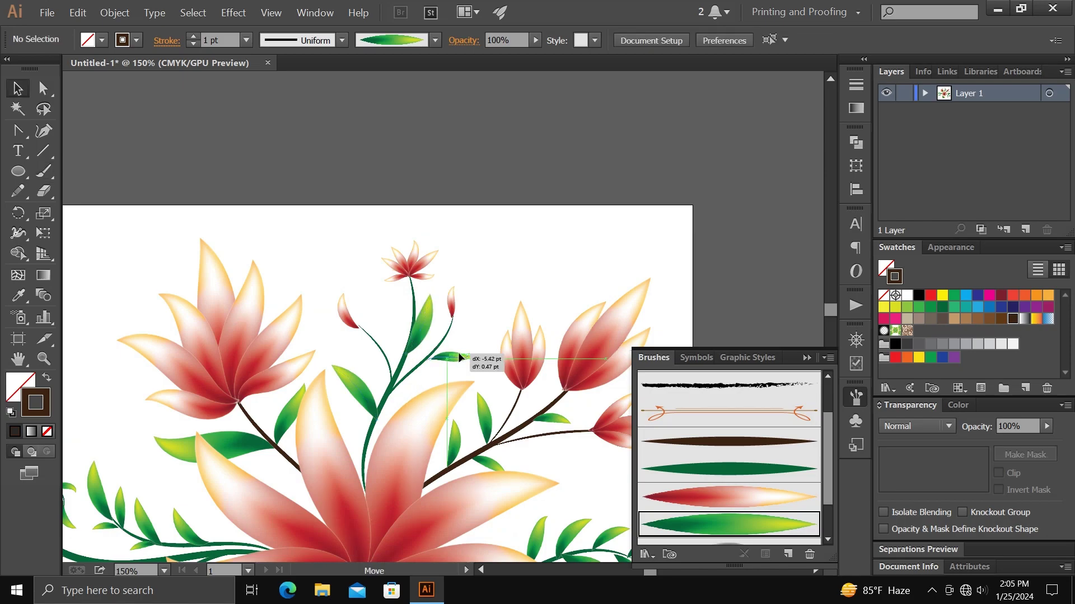
click(427, 314)
click(485, 321)
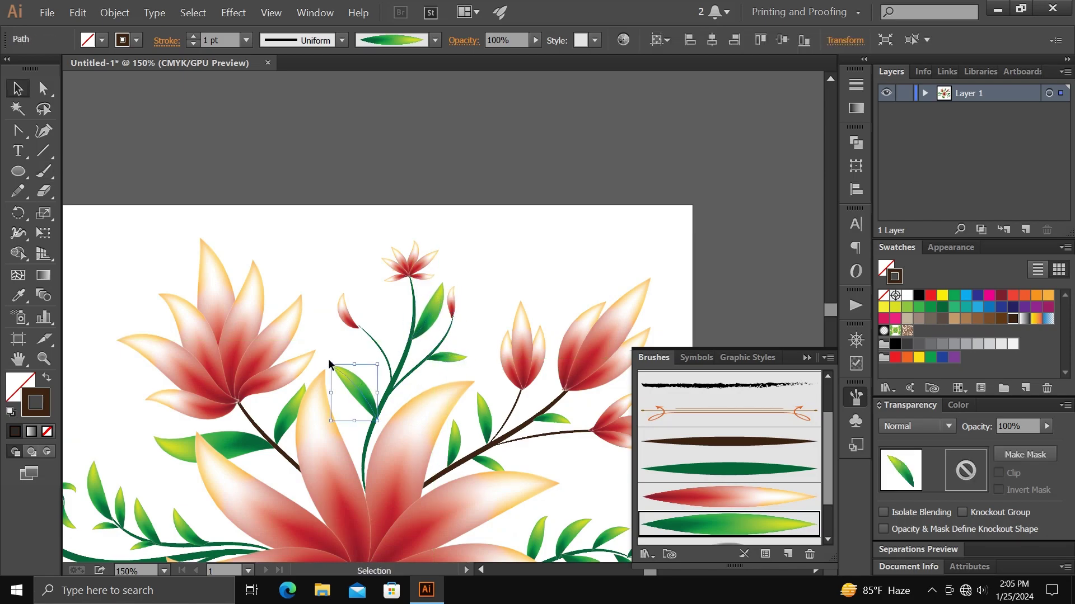
click(354, 388)
key(ctrl+shift+a)
key(ctrl+0)
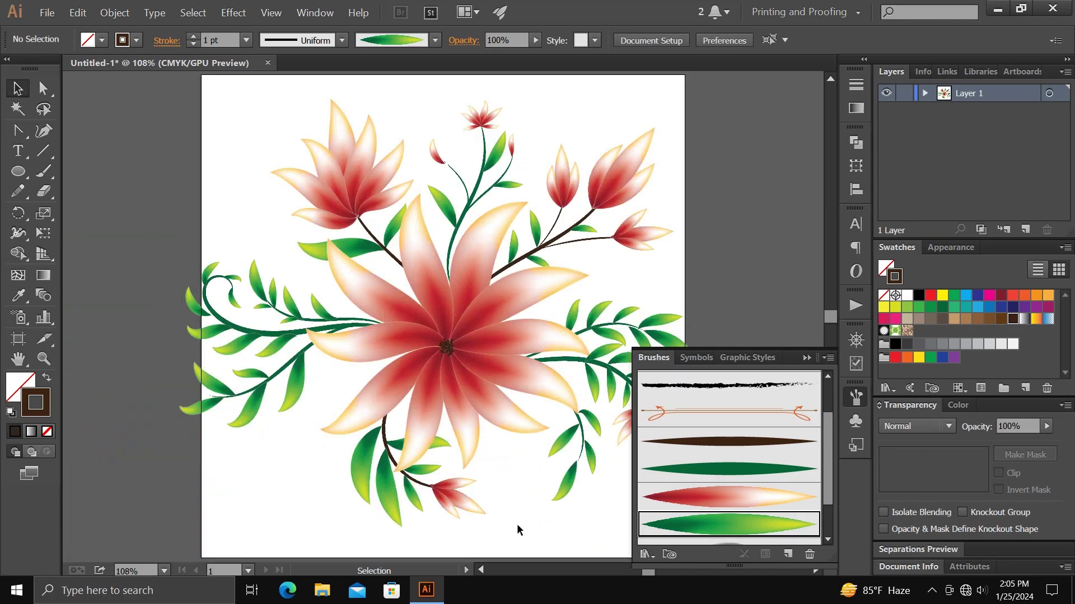
Select all the floral artwork and group it into one
click(810, 361)
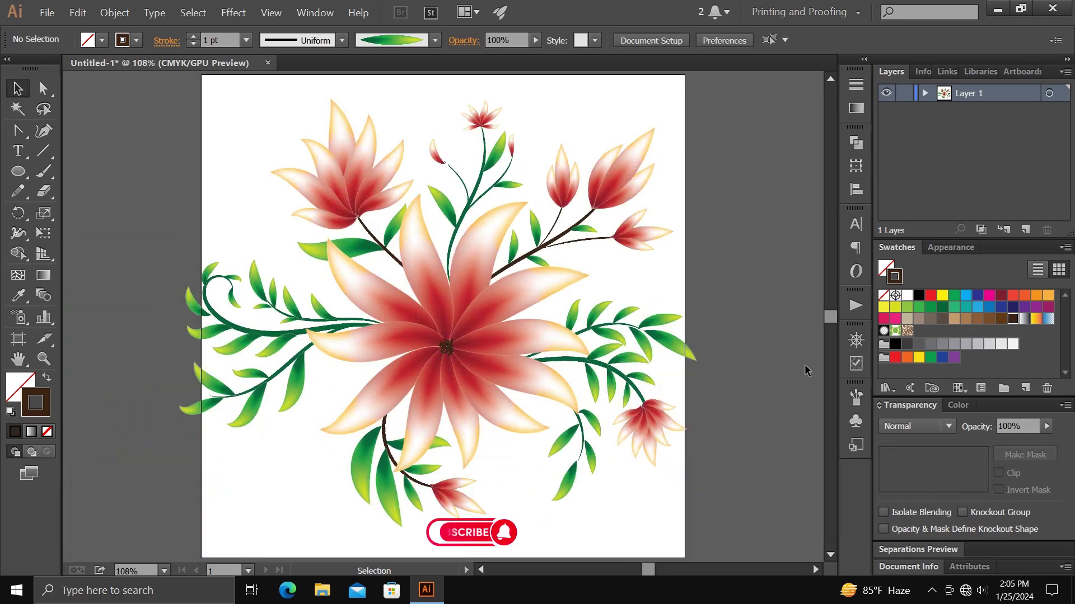
drag(190, 124, 727, 539)
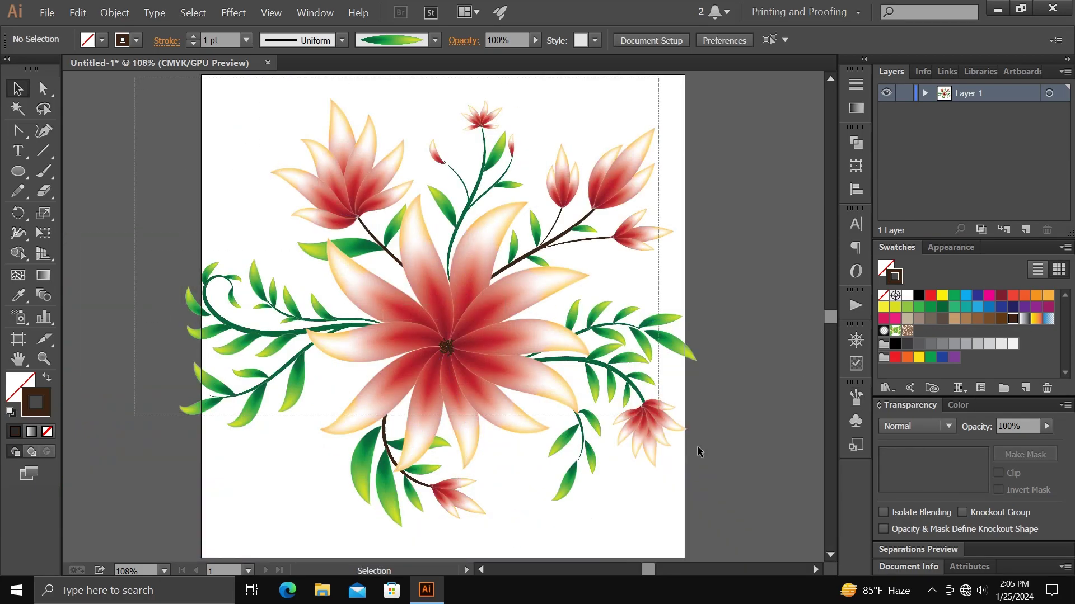
right_click(500, 316)
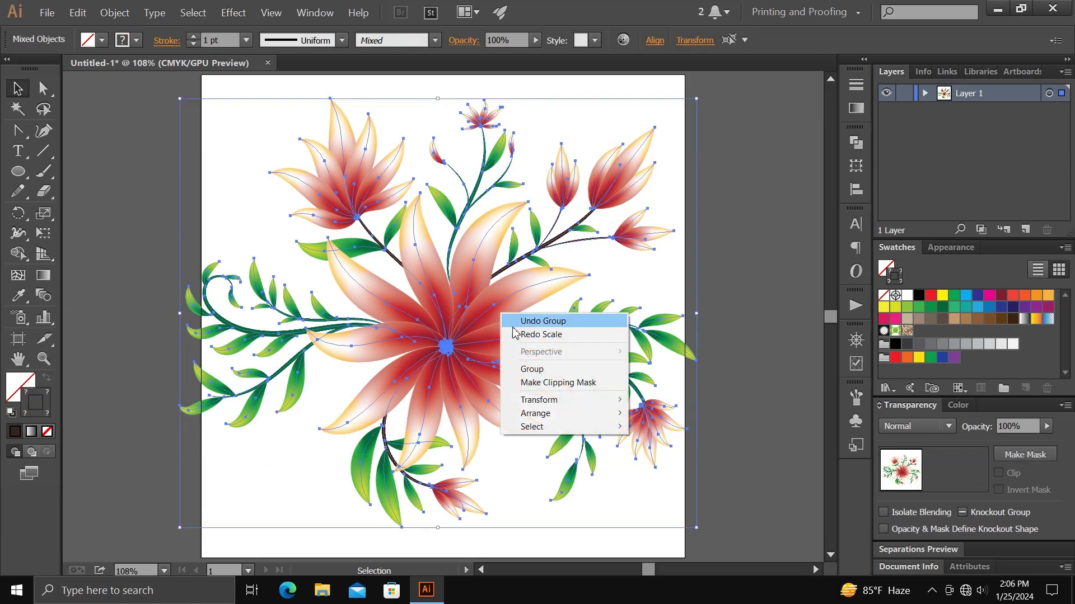
click(531, 367)
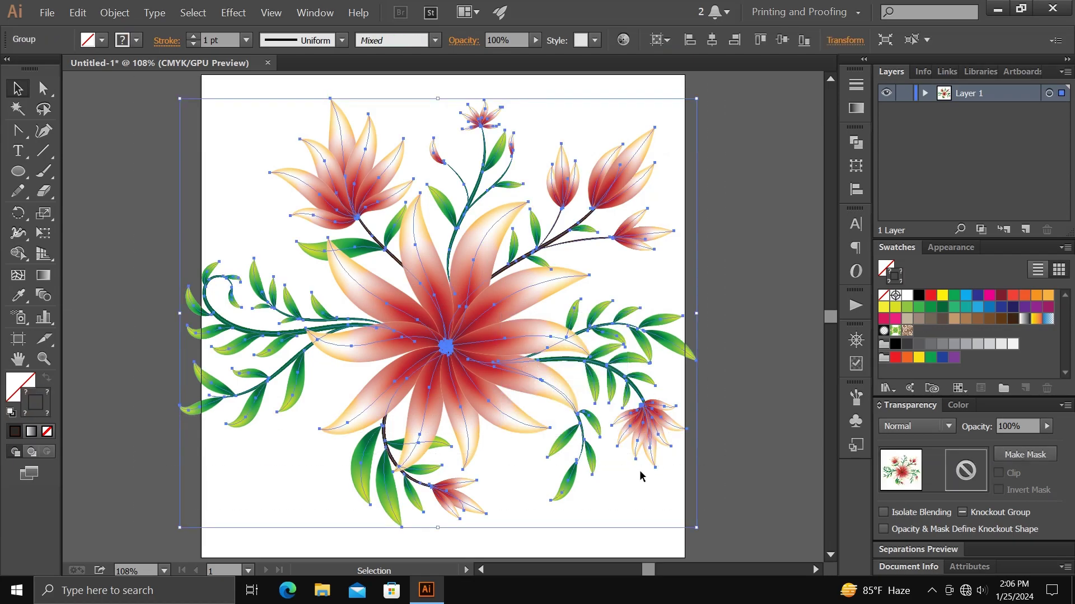
Shrink the composition around its centre and centre it horizontally on the artboard
drag(698, 530, 672, 495)
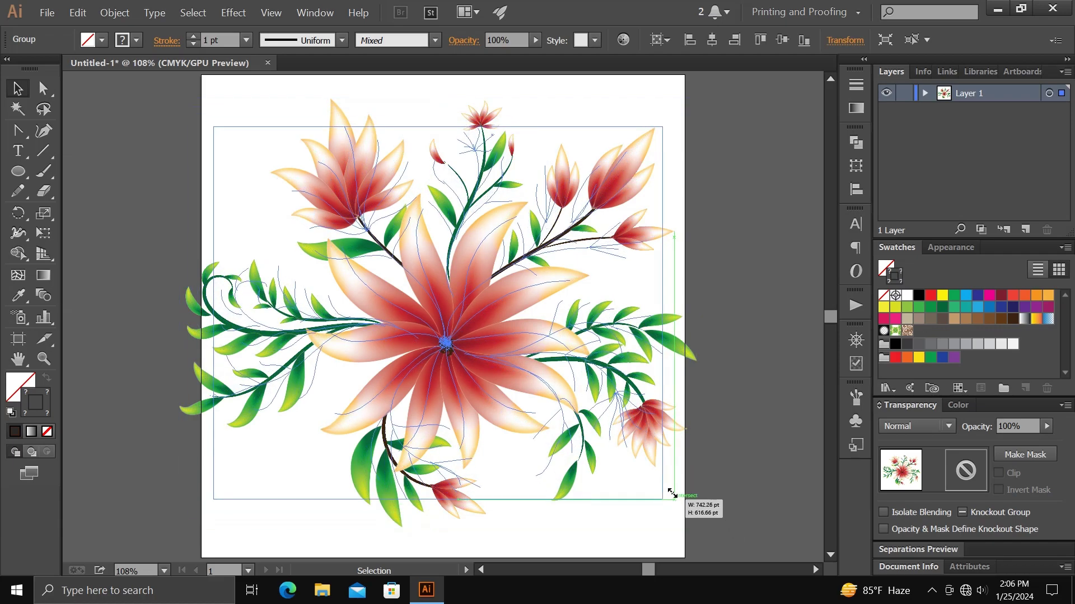
click(648, 517)
click(536, 398)
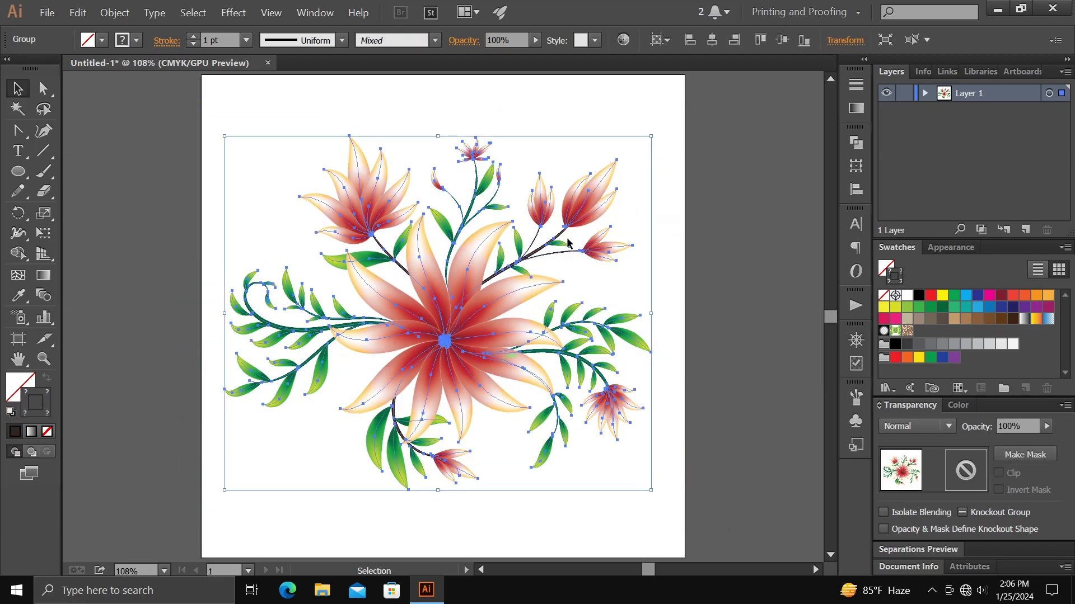
click(708, 43)
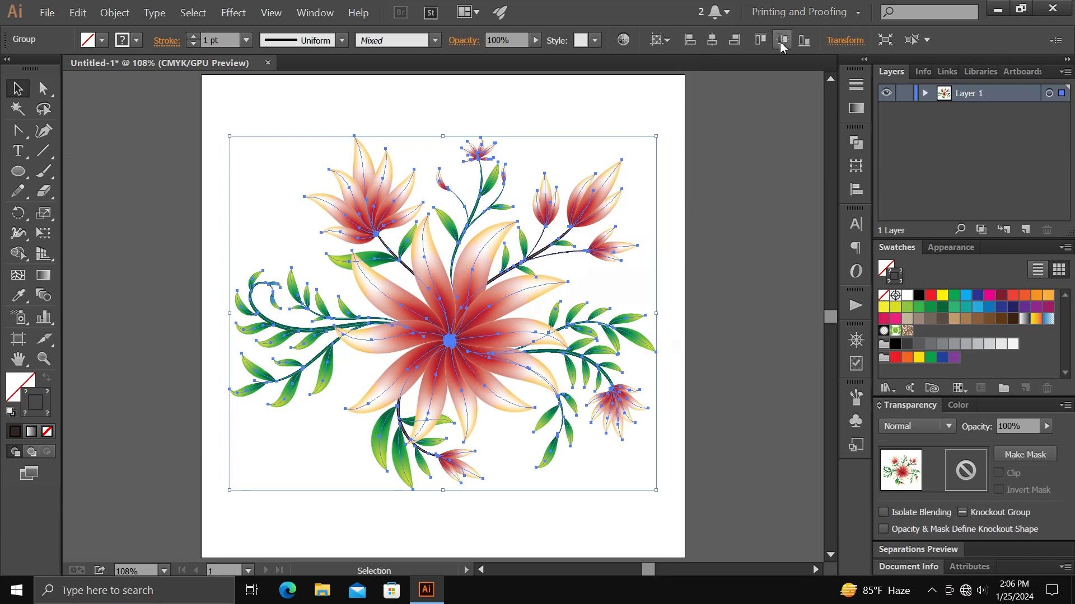
click(700, 243)
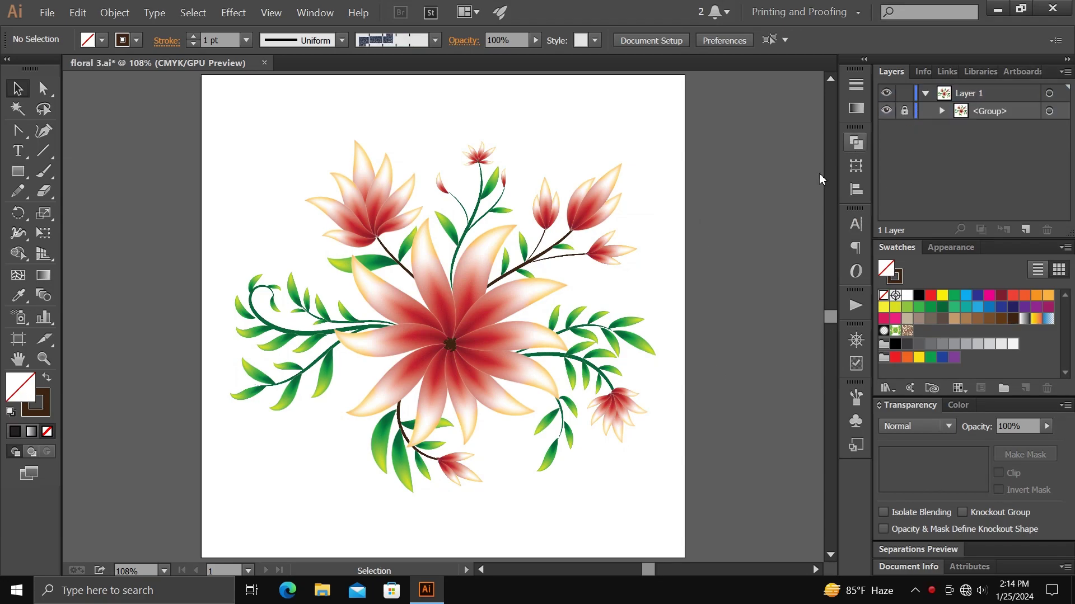
Create an 800 × 800 pt square with the Rectangle tool
click(12, 172)
click(287, 192)
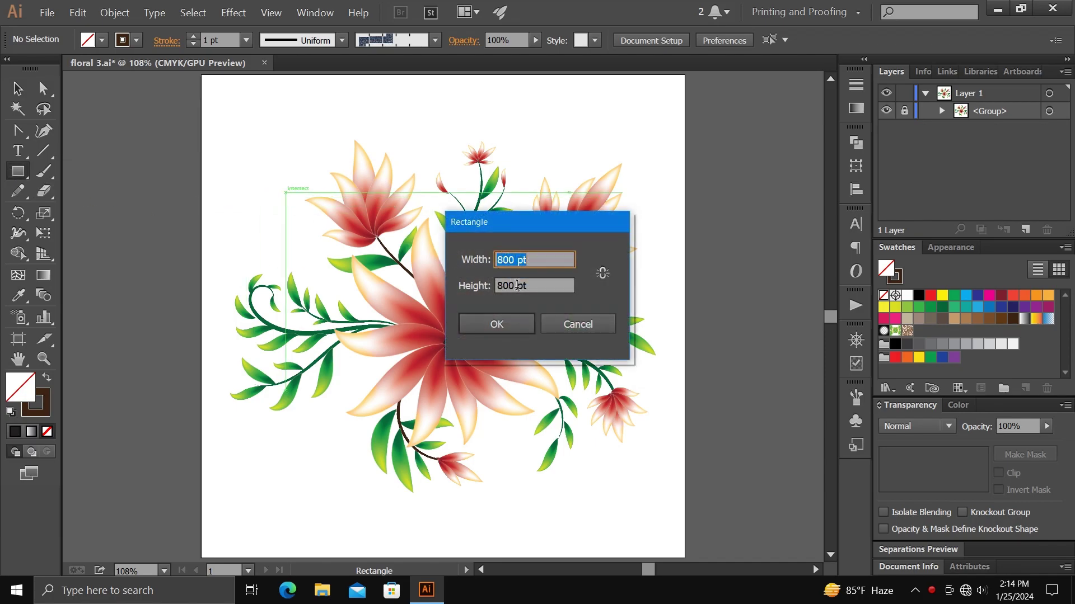
click(506, 326)
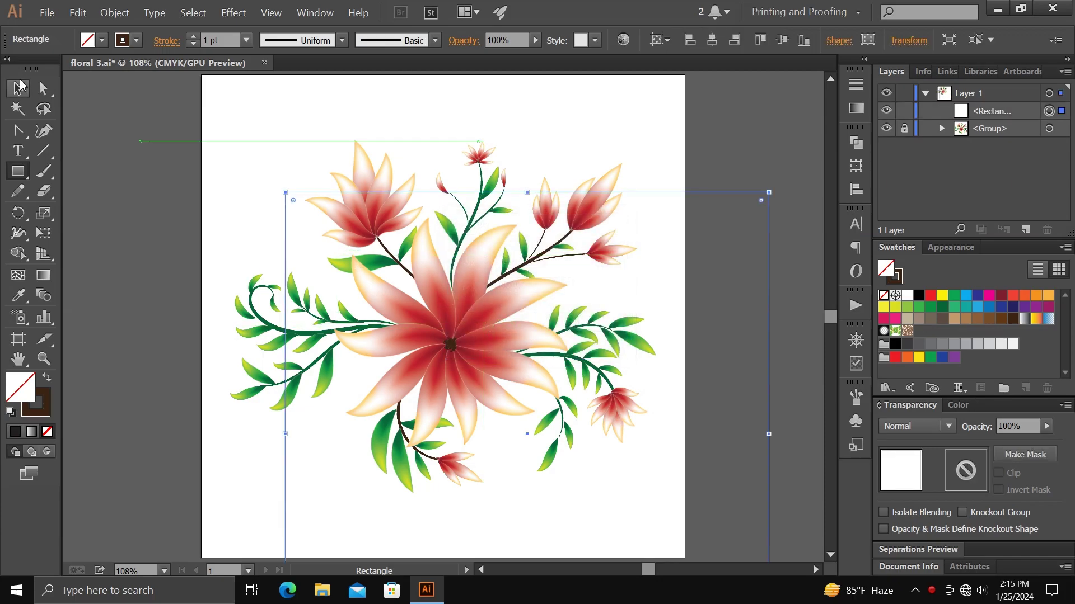
Centre the square horizontally and vertically on the artboard and show the gradient settings
click(19, 87)
click(712, 40)
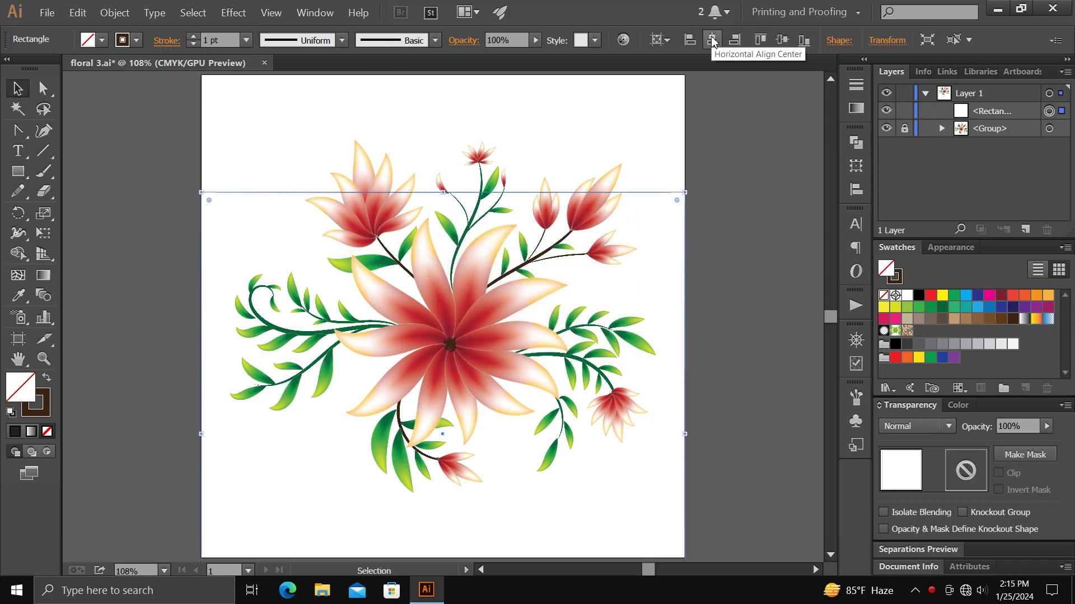
click(778, 42)
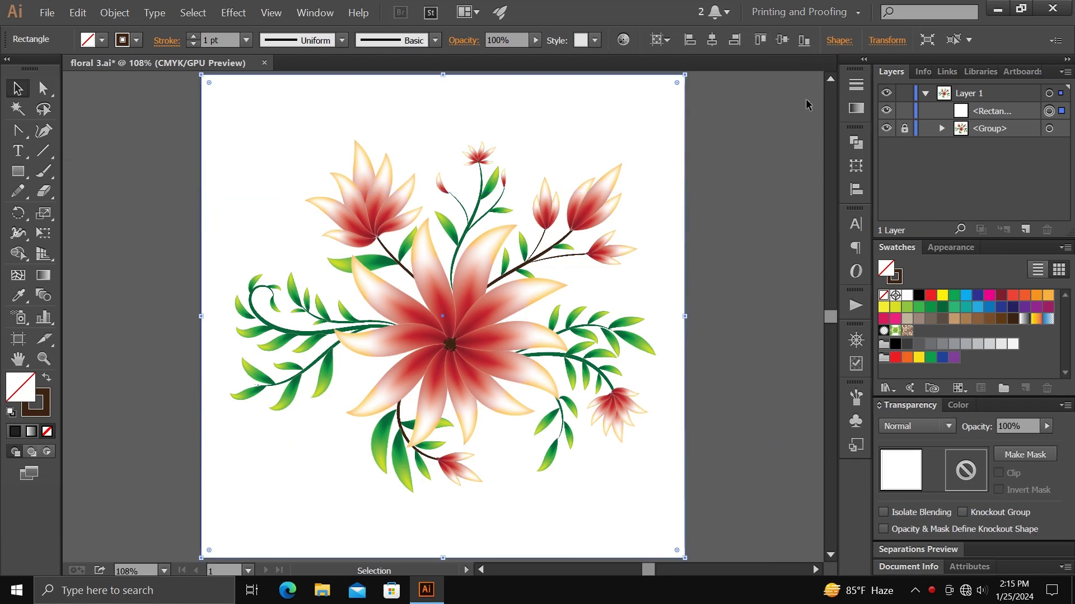
click(855, 109)
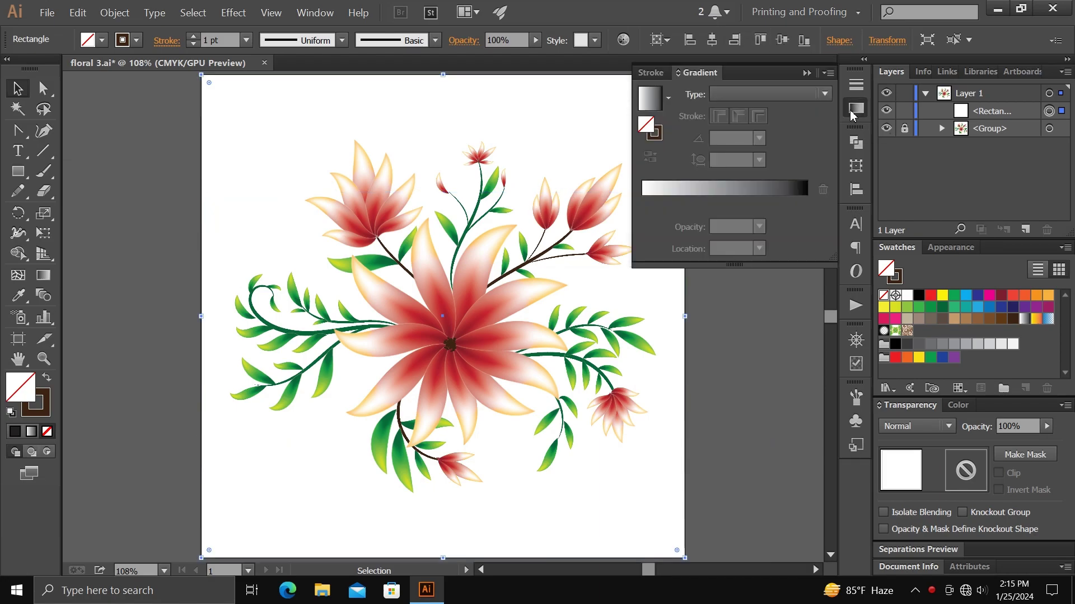
Give the square a radial gradient fill
click(736, 190)
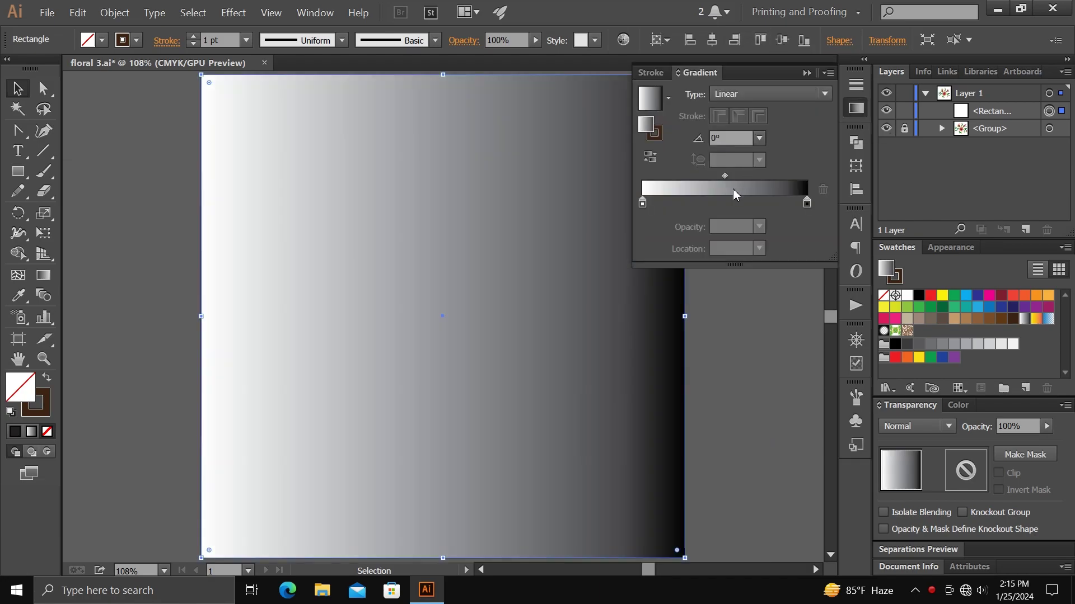
click(760, 93)
click(767, 125)
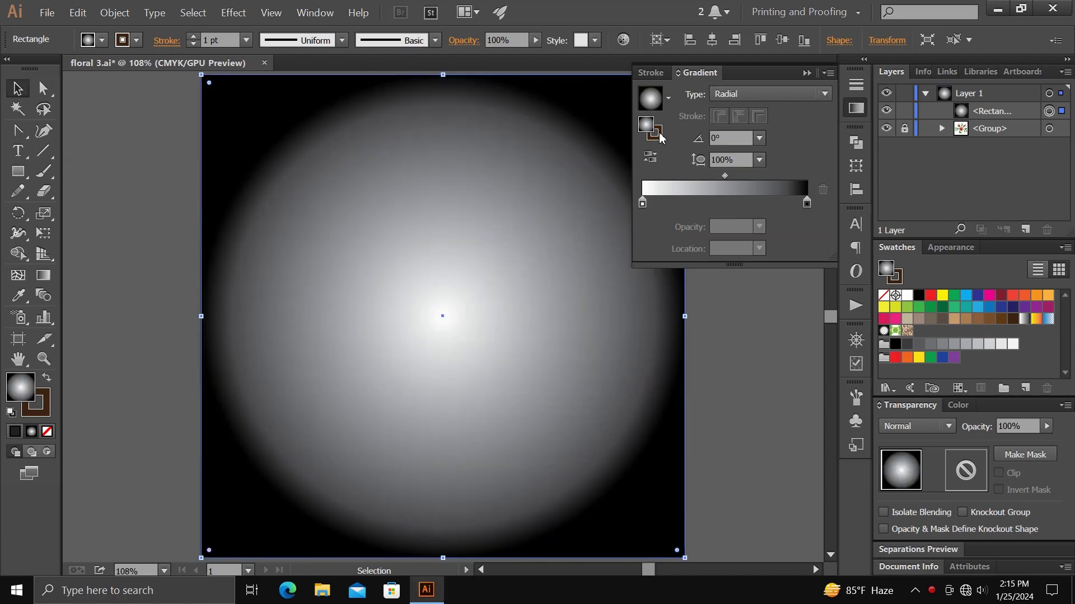
click(660, 135)
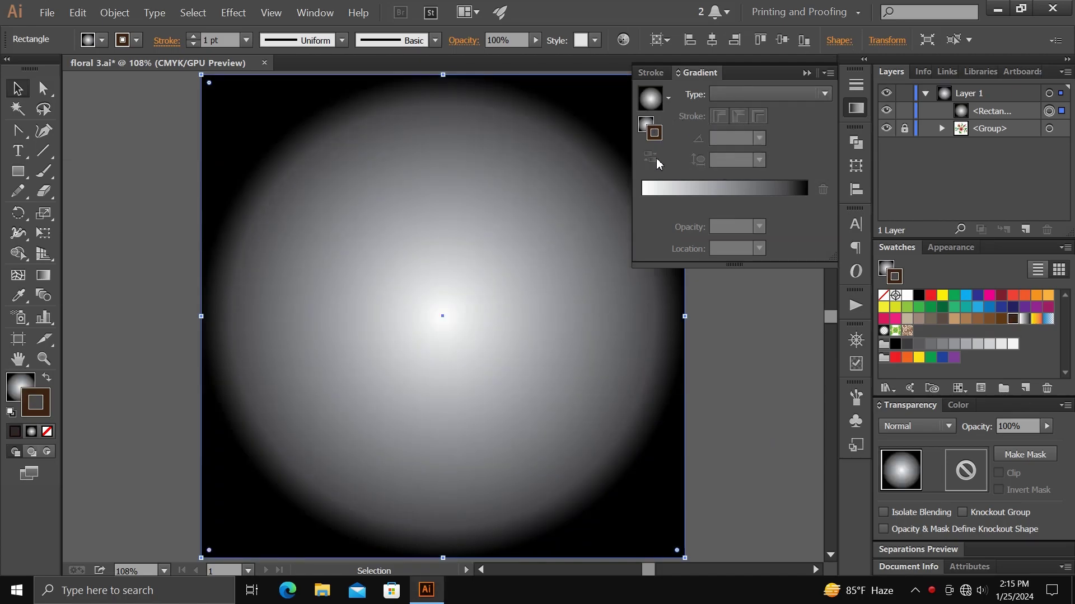
click(646, 125)
Set the outer gradient stop to a dark purple in RGB
click(807, 204)
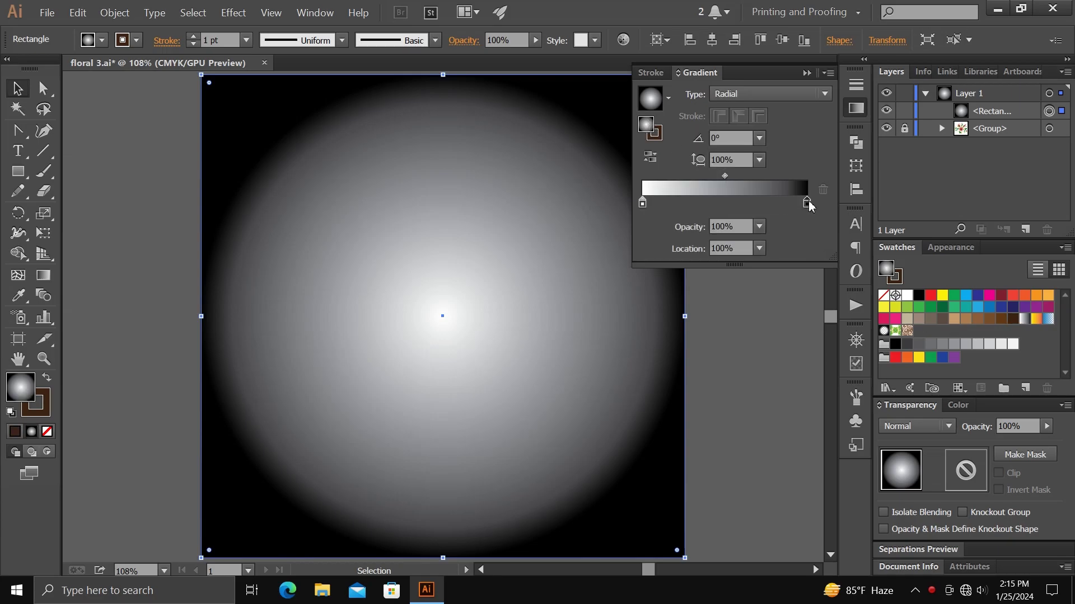
double_click(807, 202)
click(800, 220)
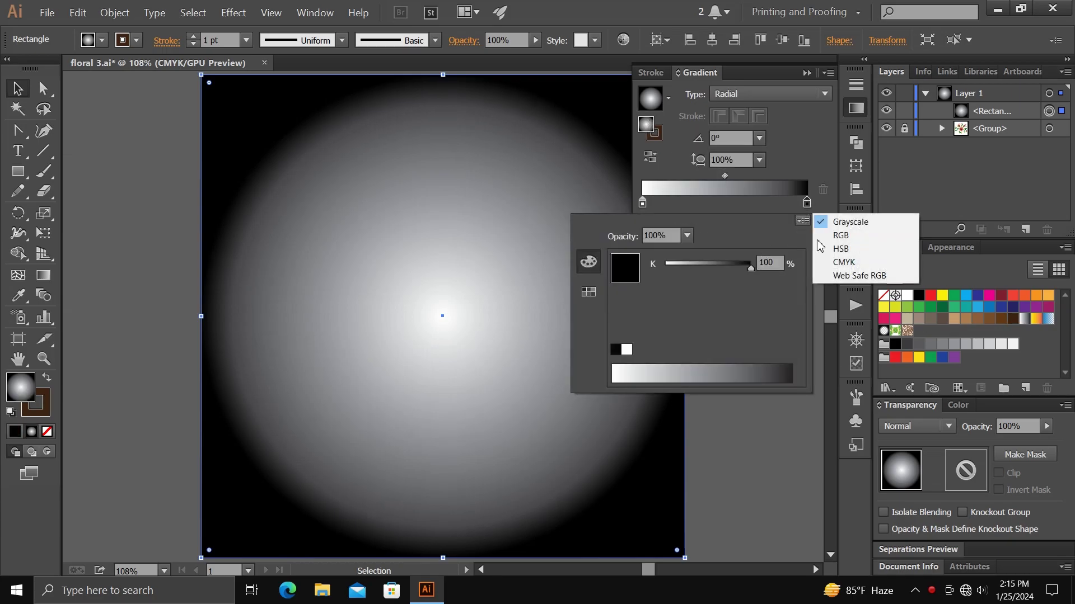
click(834, 234)
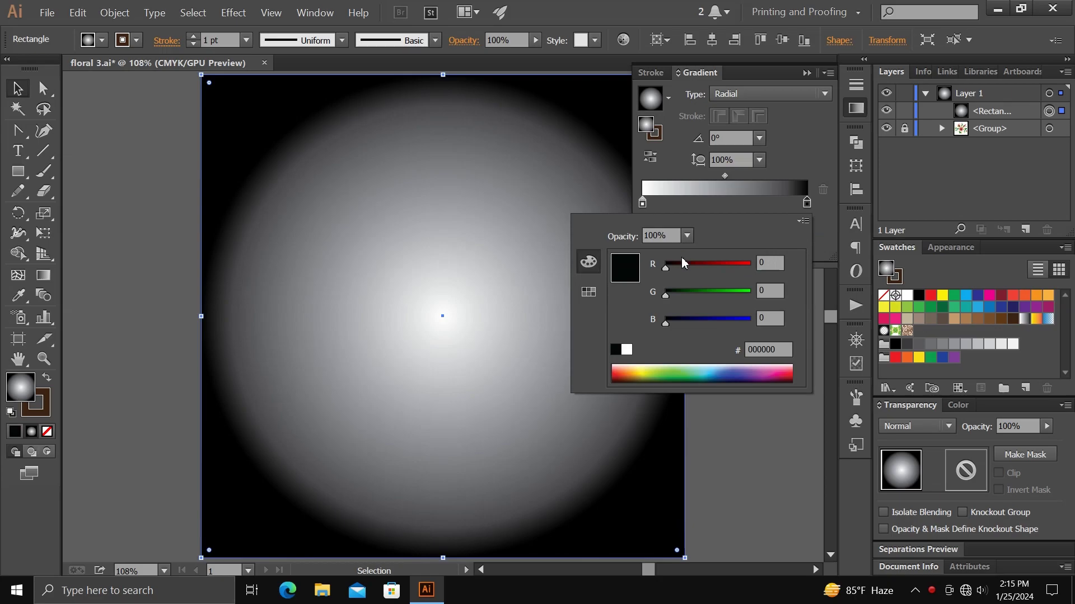
drag(688, 269, 701, 266)
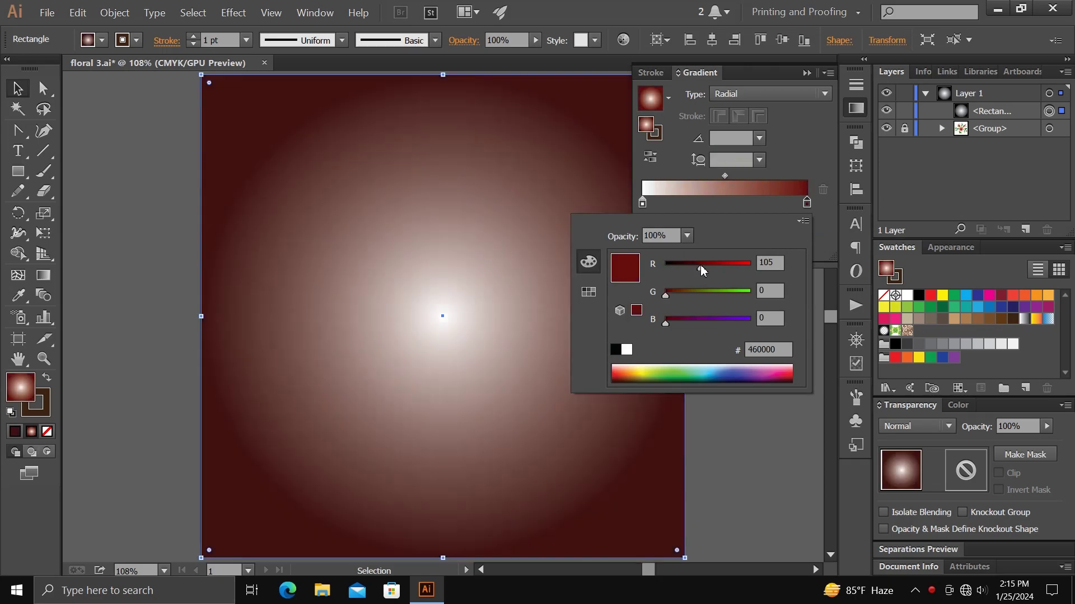
drag(696, 323, 748, 324)
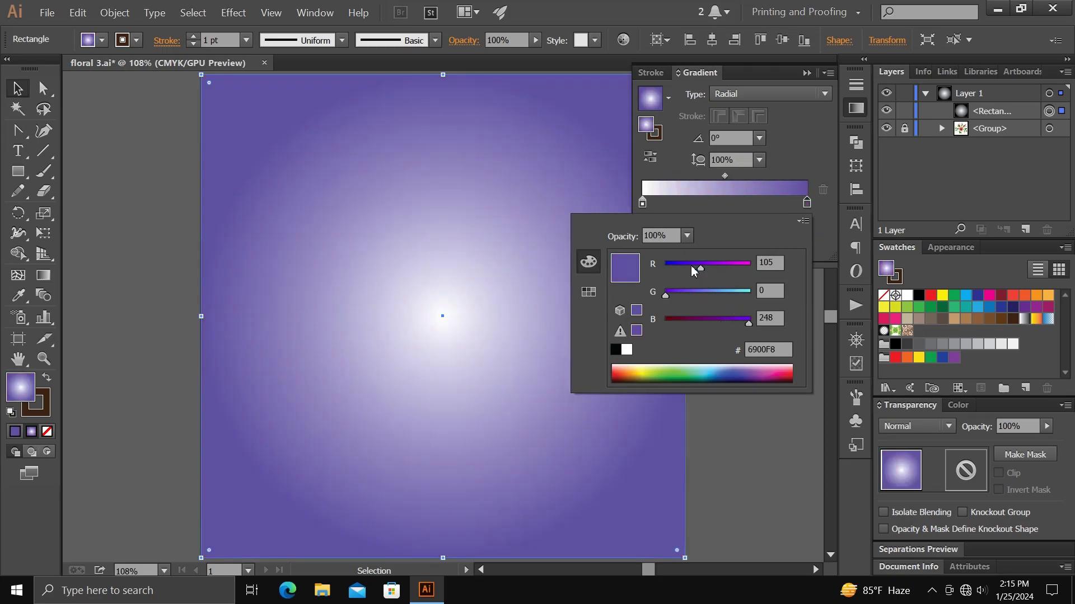
drag(693, 271, 686, 267)
drag(749, 323, 693, 323)
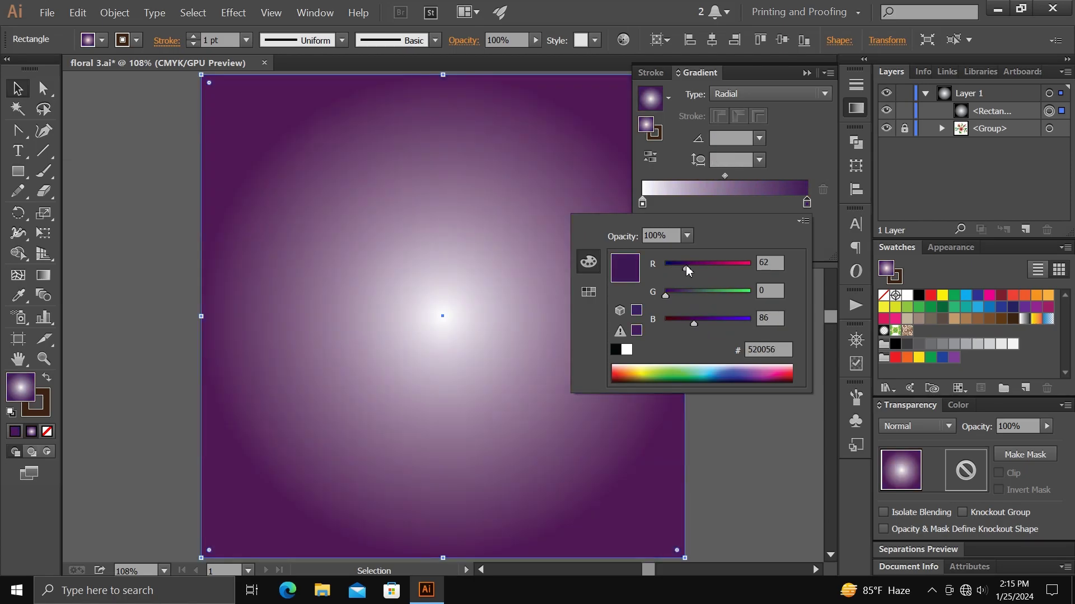
drag(686, 268, 678, 268)
drag(694, 324, 681, 324)
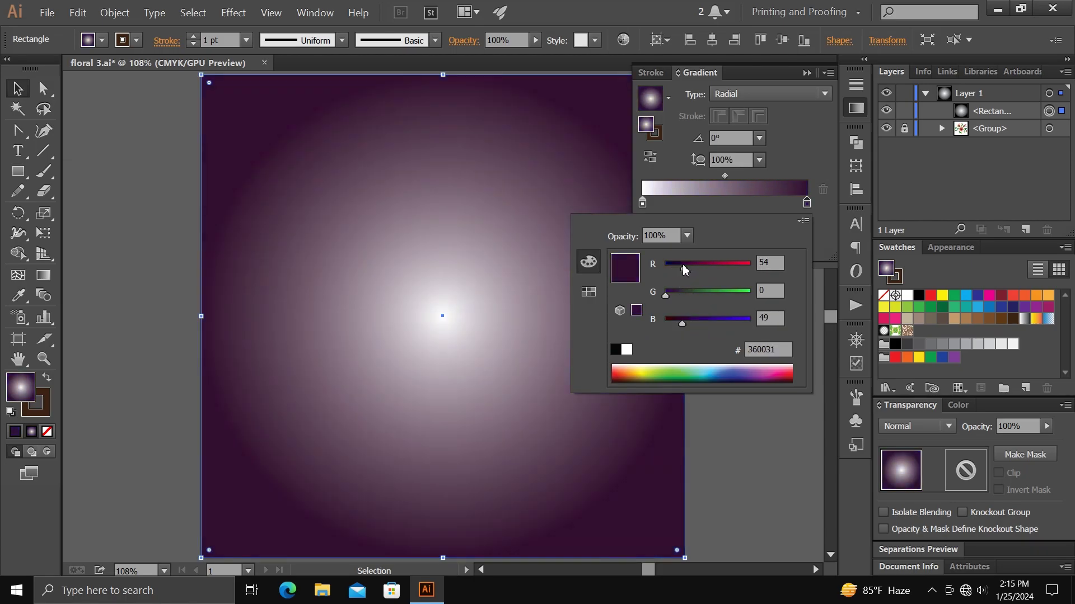
drag(680, 271, 681, 265)
click(683, 265)
Set the centre gradient stop to deep red in RGB
click(642, 202)
click(803, 220)
click(828, 233)
drag(750, 294, 666, 295)
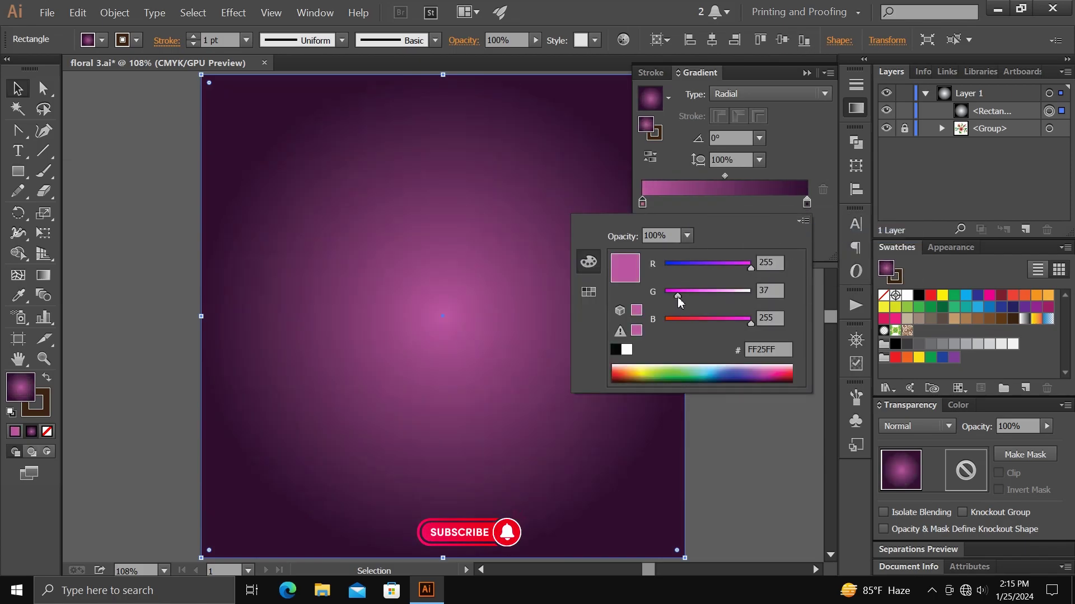
drag(750, 267, 742, 271)
drag(750, 323, 674, 323)
drag(741, 268, 714, 268)
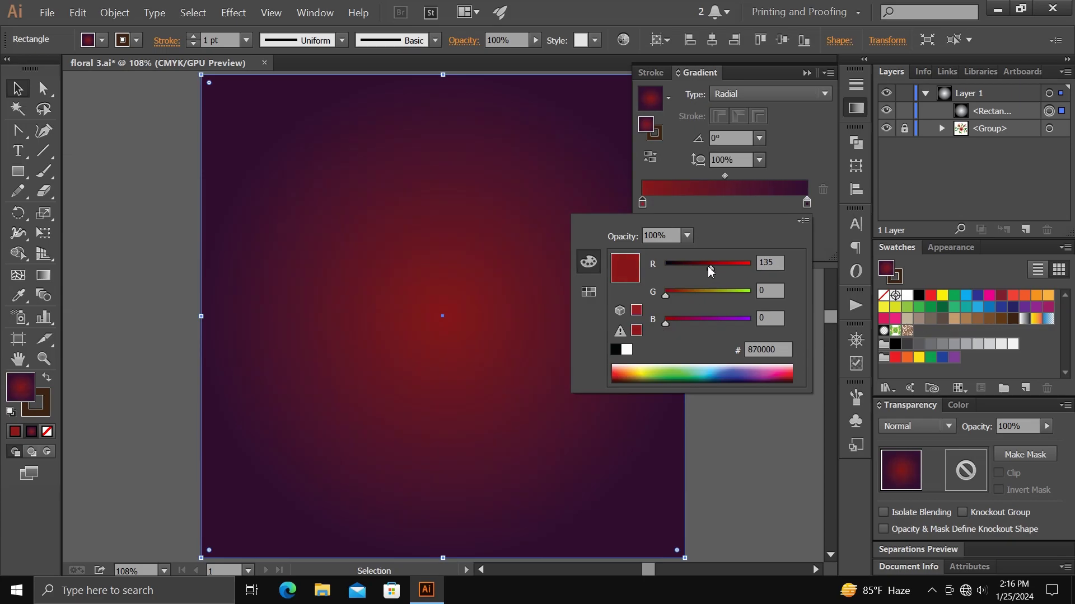
key(Escape)
click(807, 74)
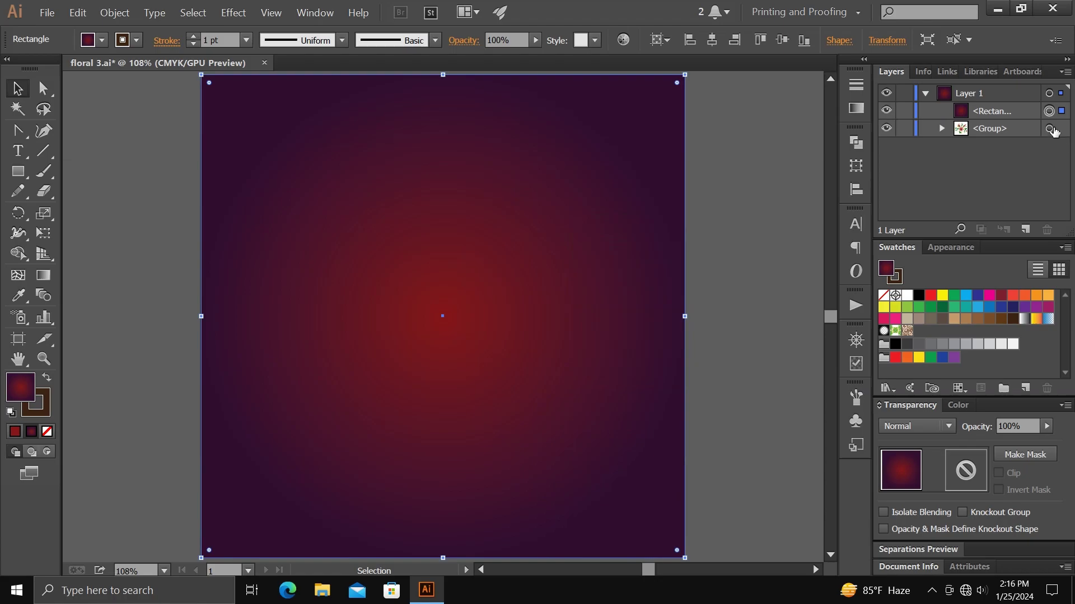
Bring the flower group in front of the gradient background
click(1048, 128)
right_click(443, 276)
mouse_move(478, 374)
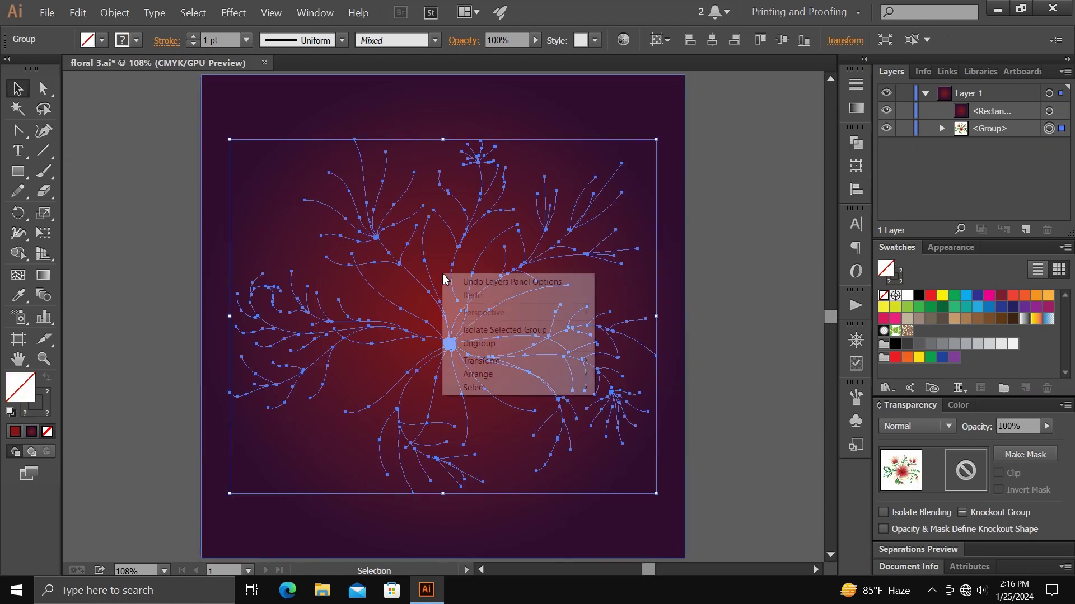
click(646, 378)
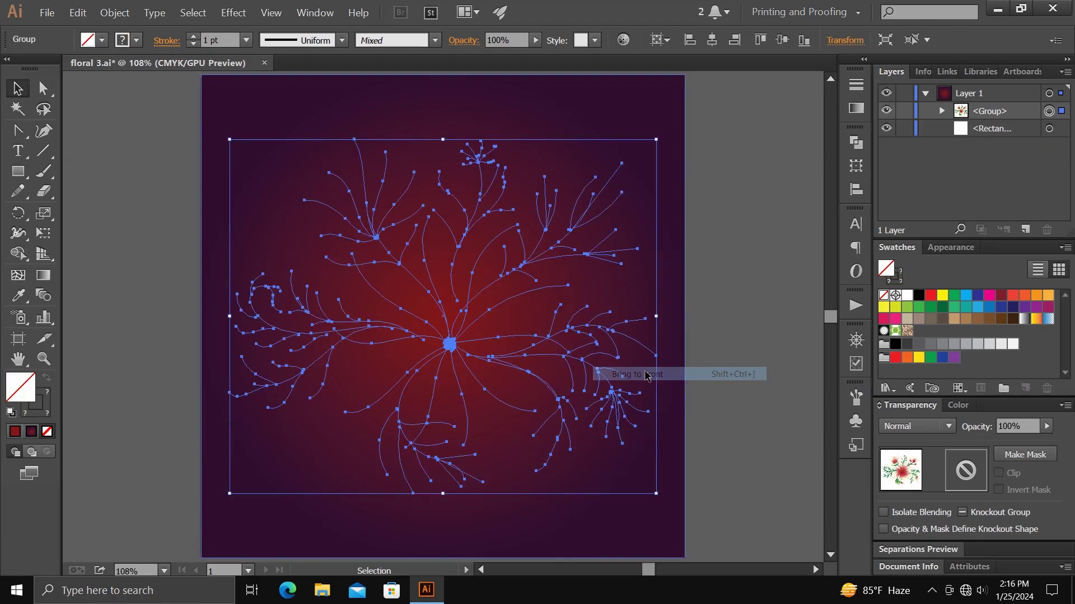
click(738, 308)
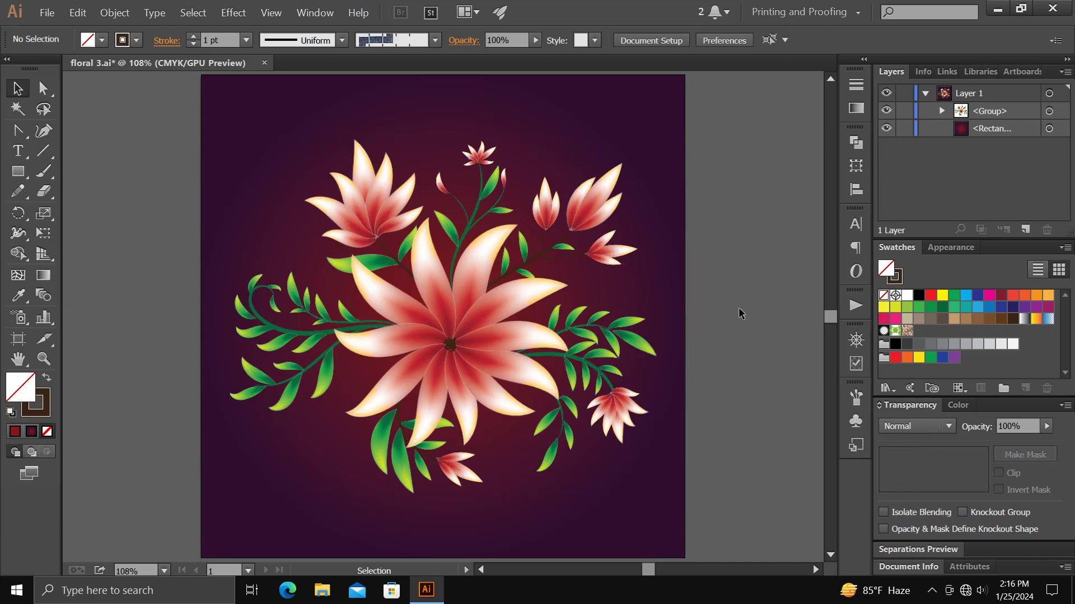
Drag the background's gradient midpoint right to spread the red glow outward
click(662, 403)
click(856, 107)
drag(738, 176, 752, 176)
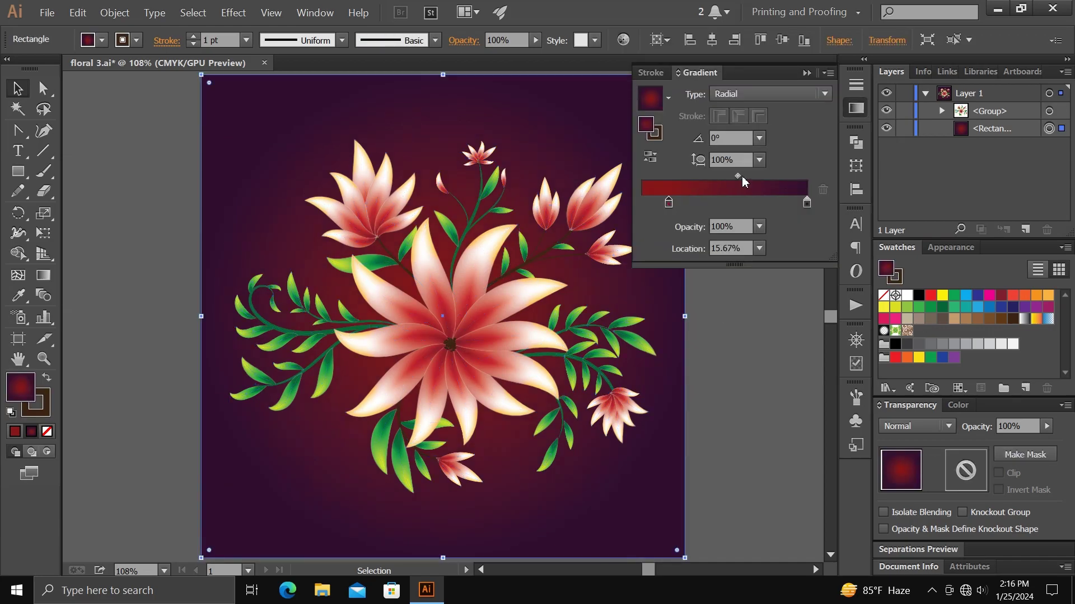
click(724, 298)
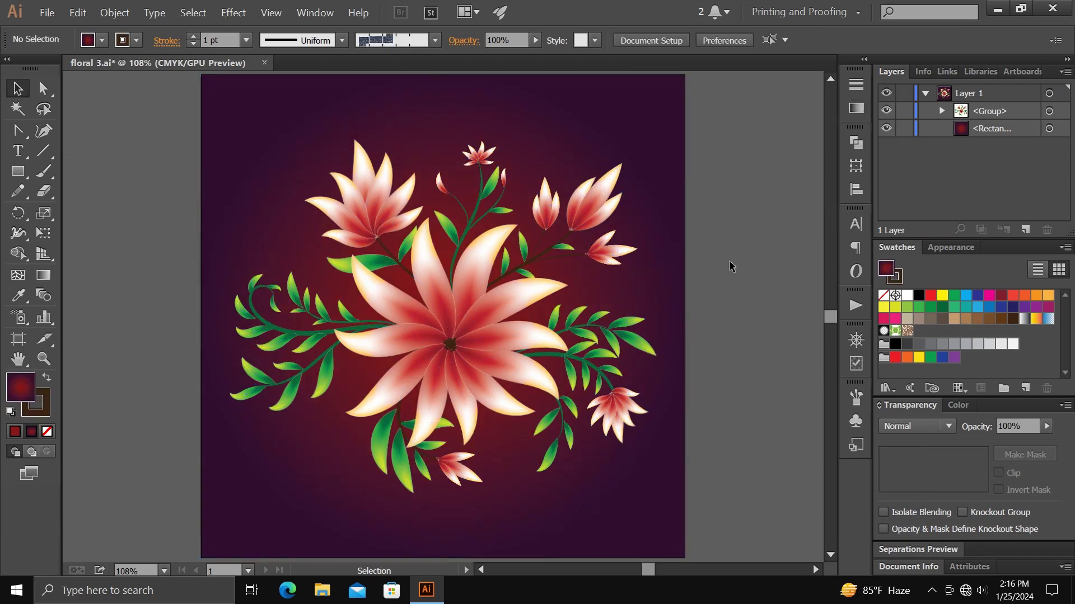